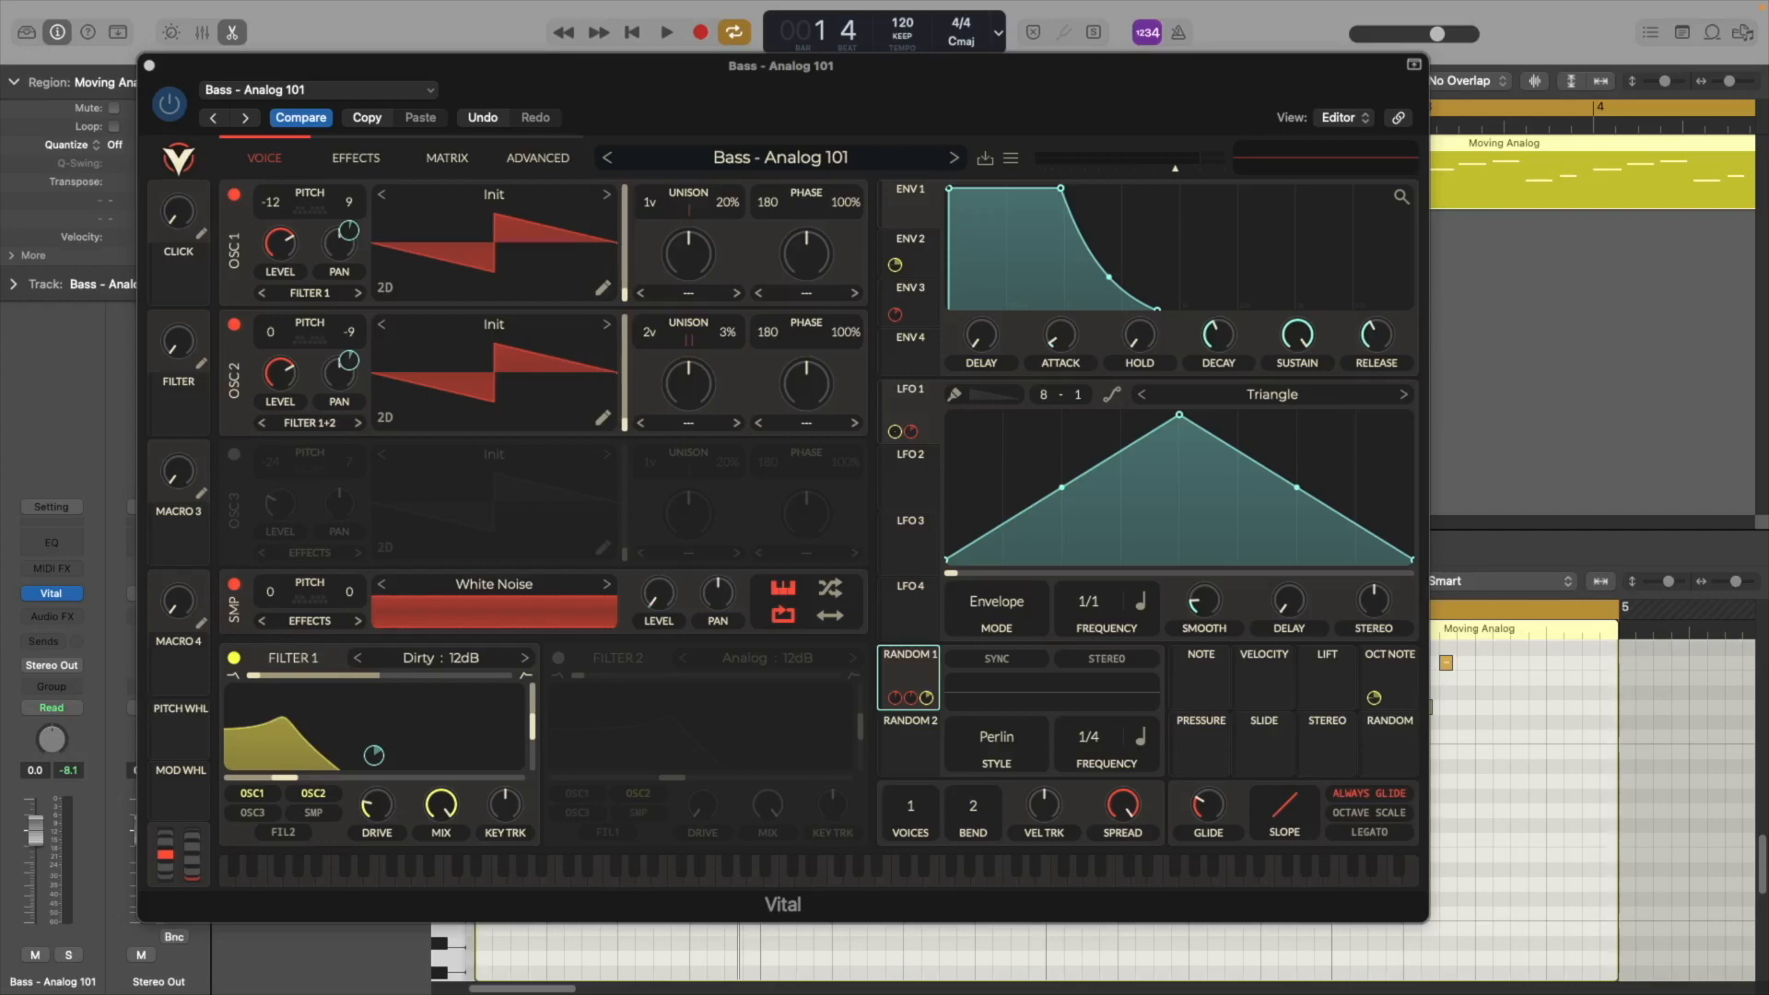
Play back the Moving Analog region to hear the Bass - Analog 101 preset in Vital
left_click(1126, 96)
key("space")
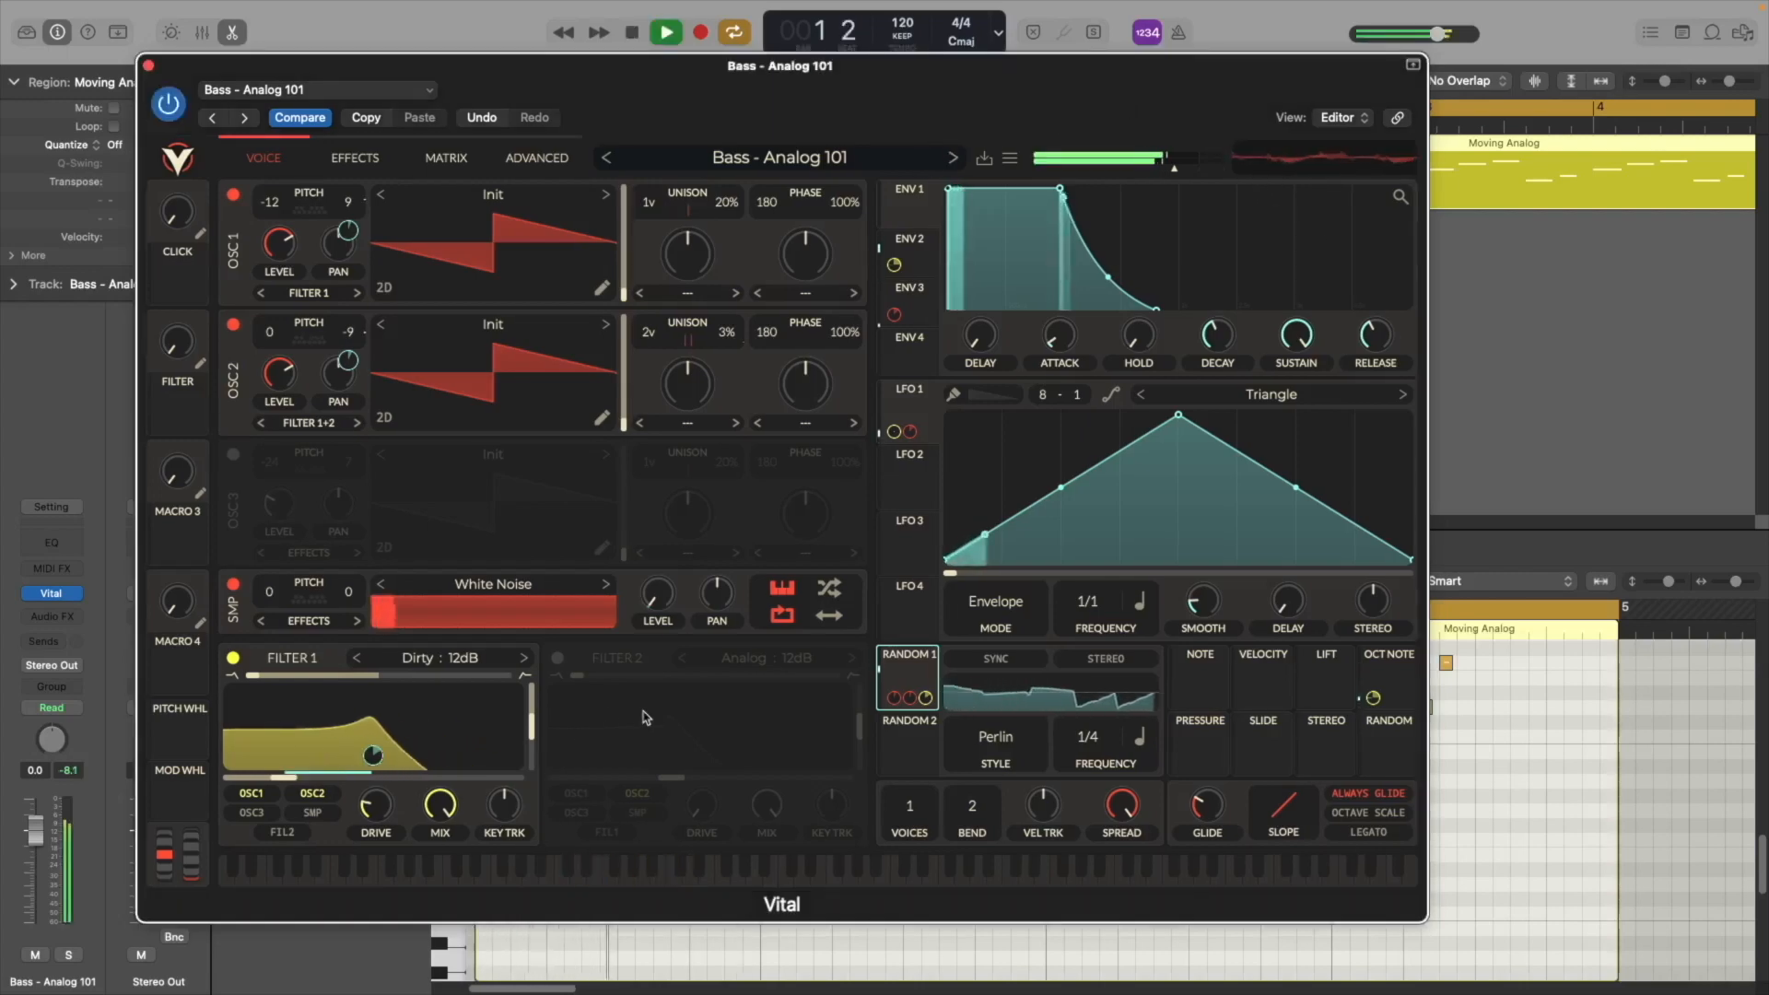
mouse_move(290, 779)
left_mouse_down()
mouse_move(376, 781)
mouse_move(277, 780)
left_mouse_up()
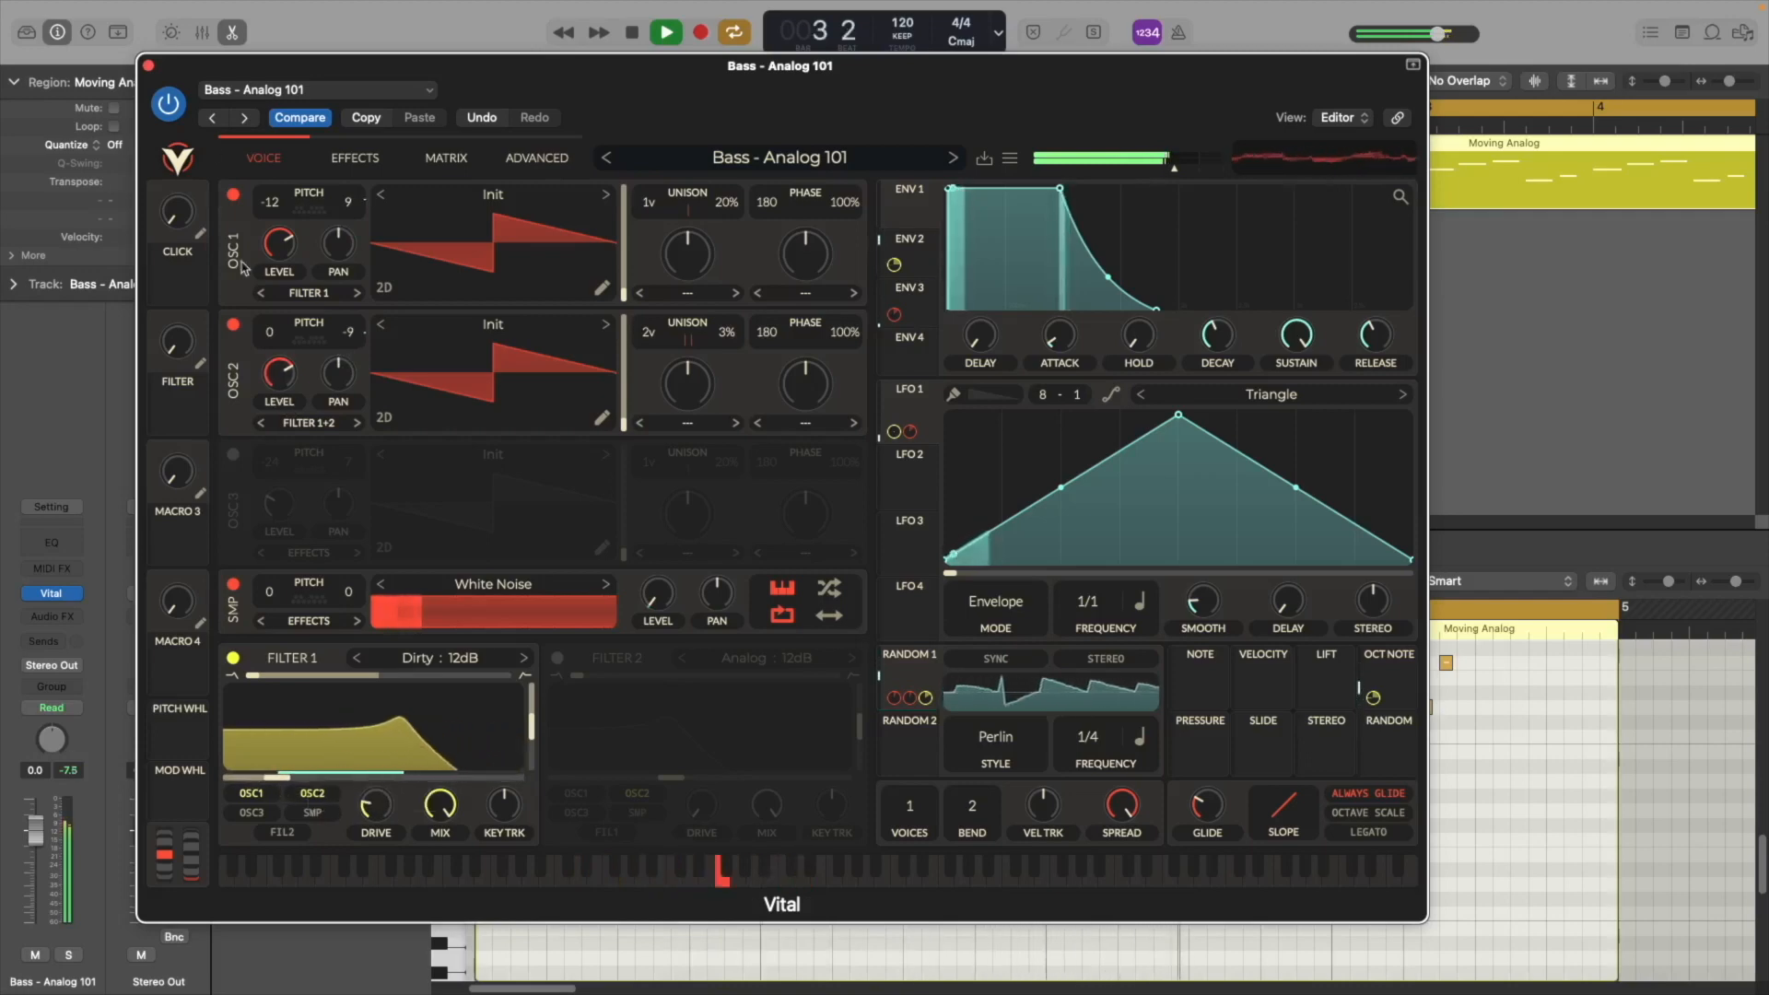
Close the synth window, stop playback and return to the start of the project
left_click(148, 67)
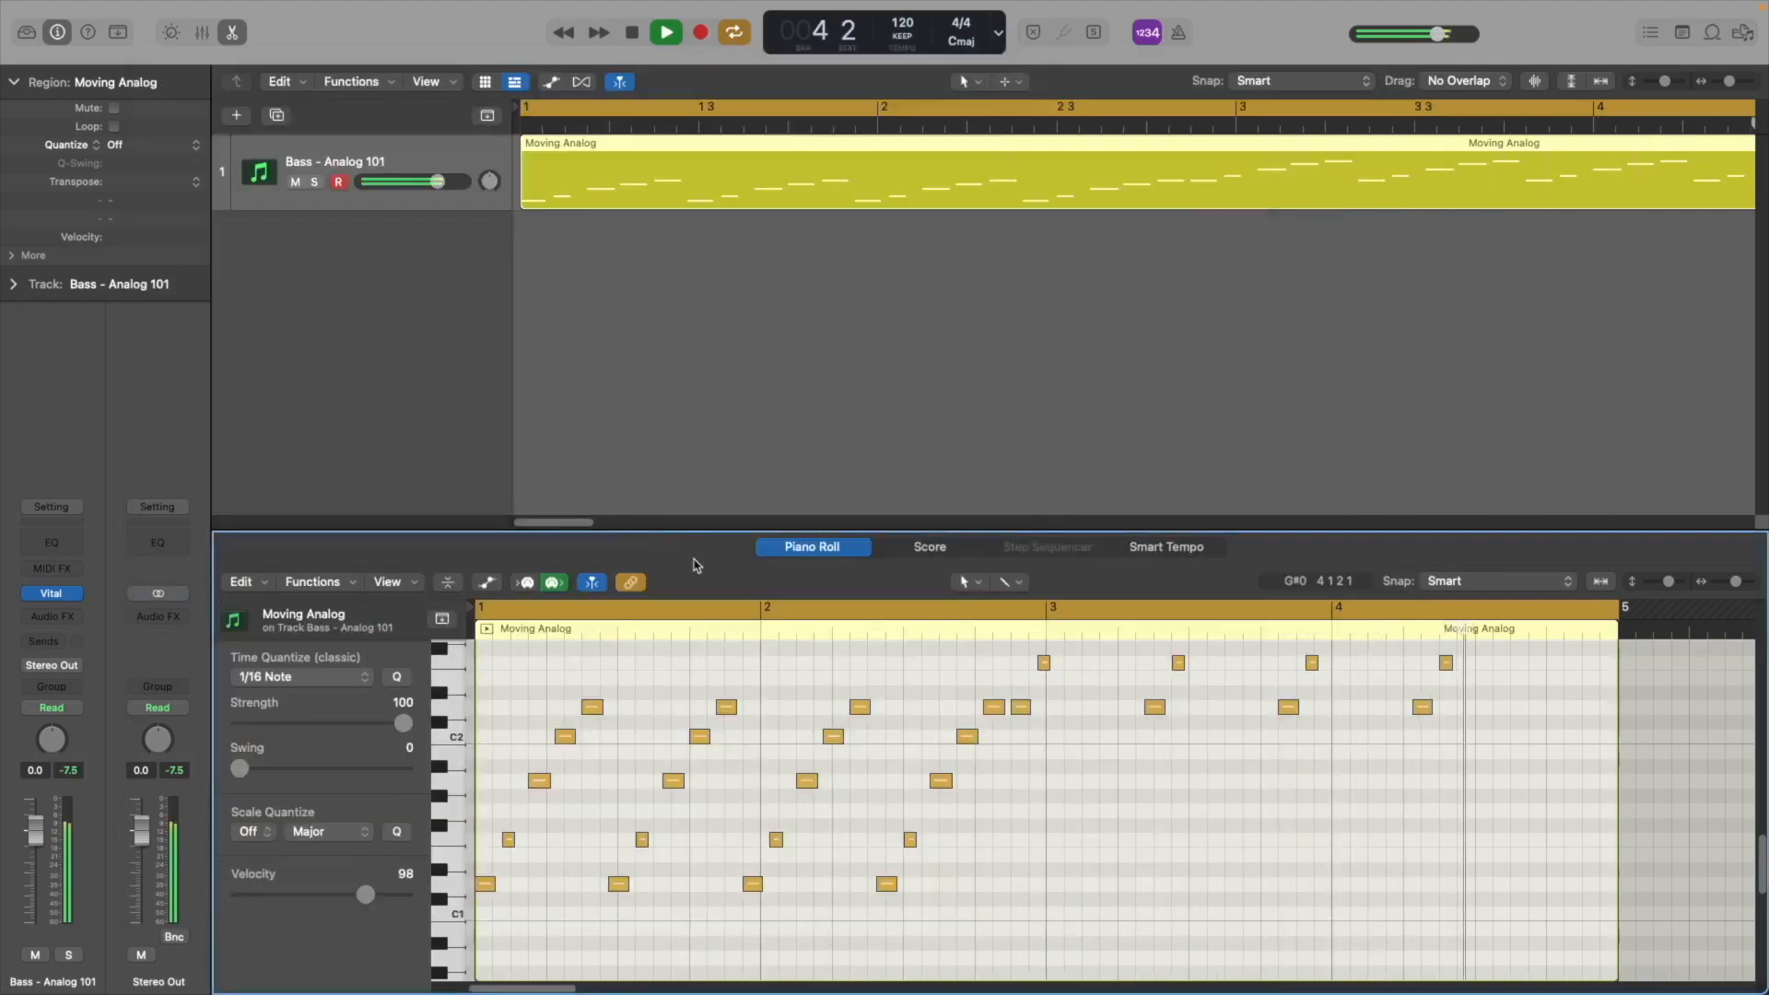
key("space")
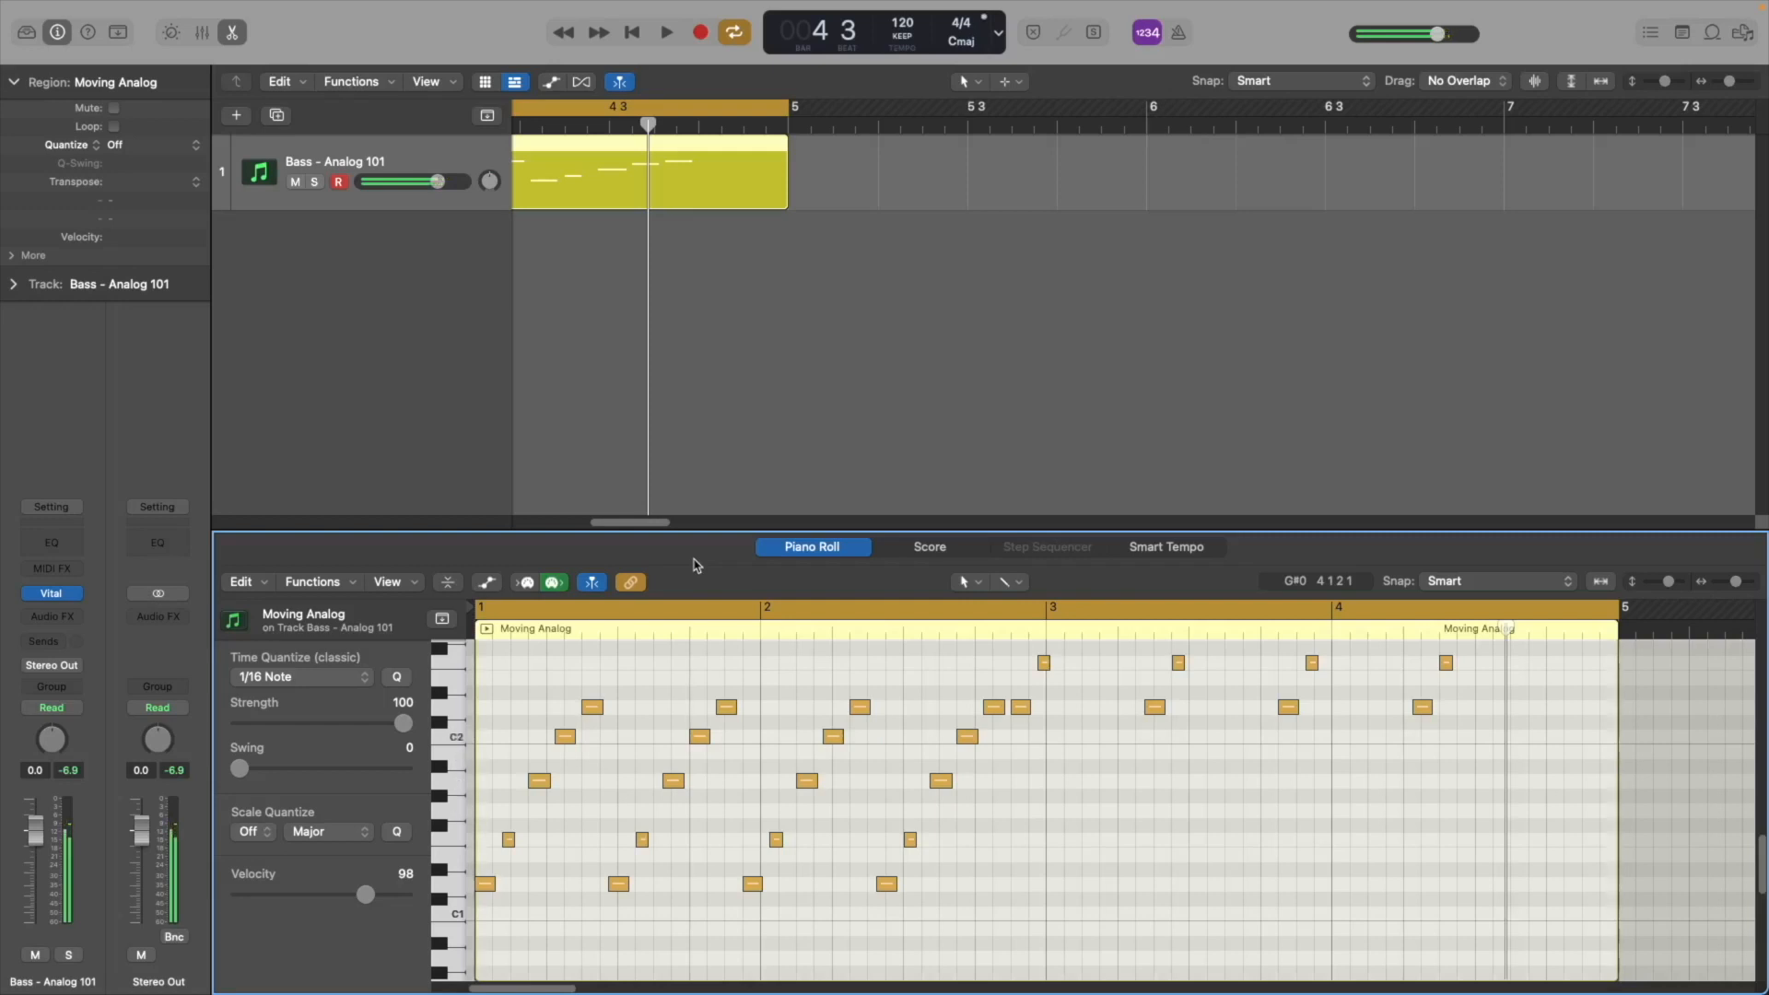
scroll(704, 358, "left", 10)
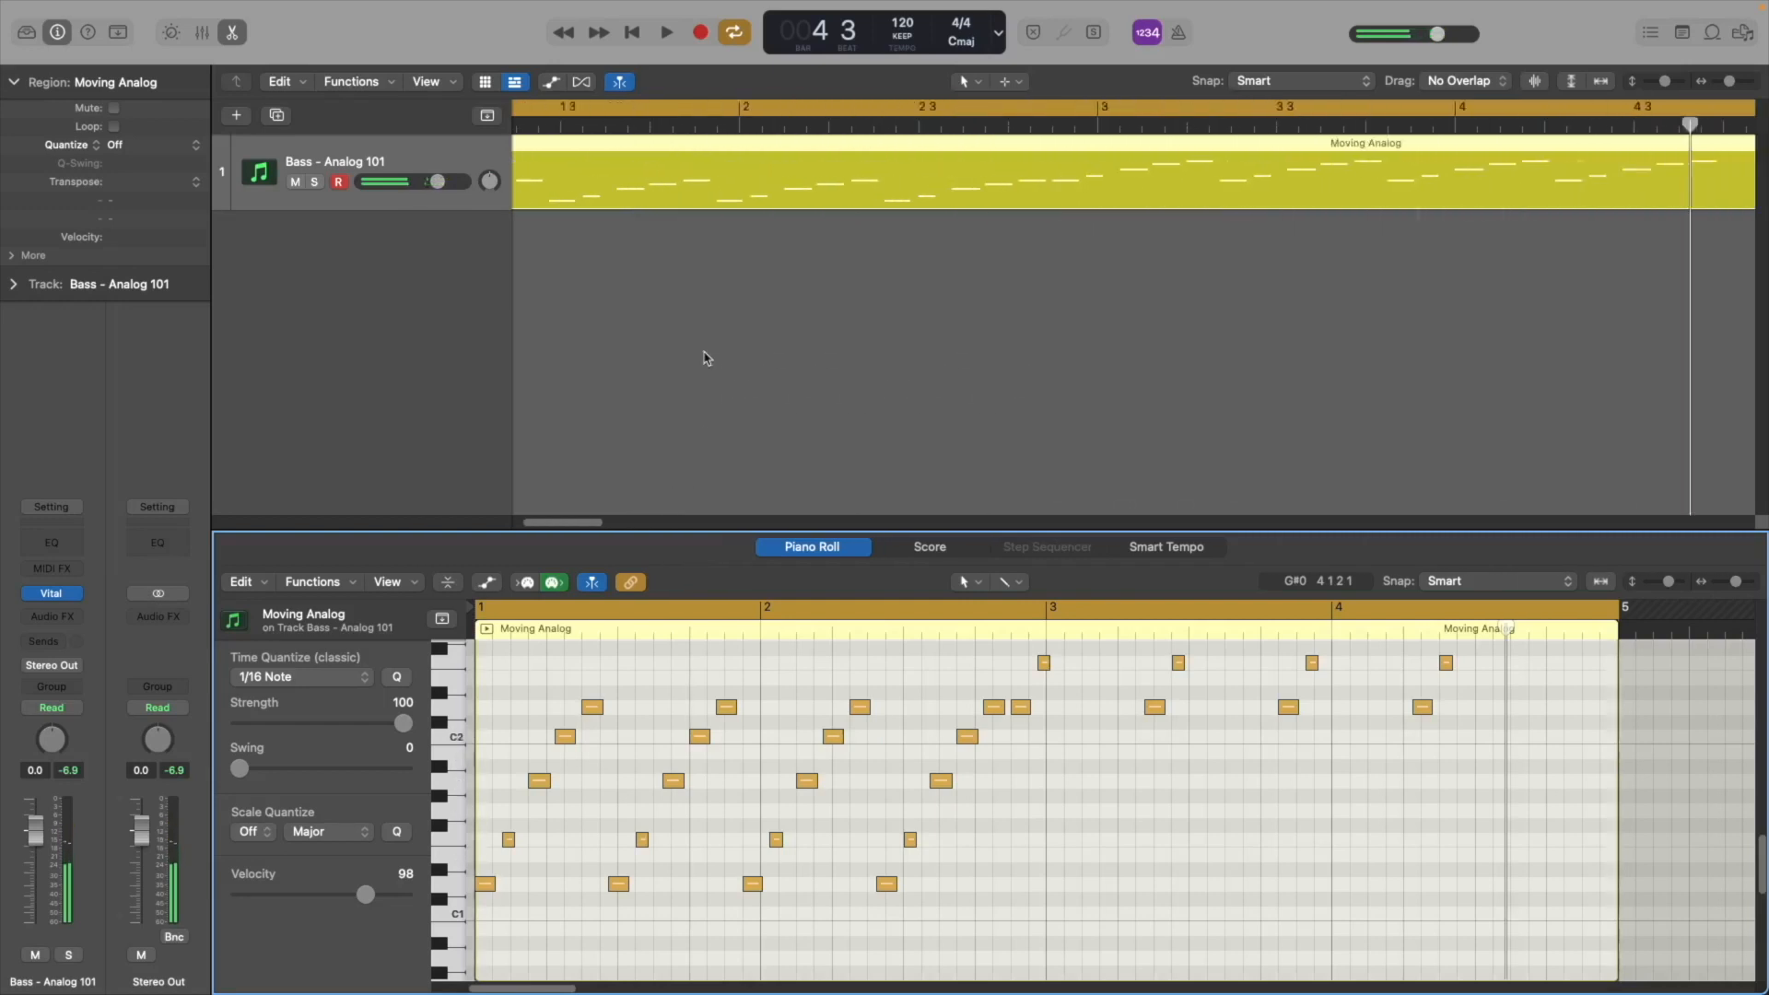
key("Return")
scroll(703, 363, "down", 5)
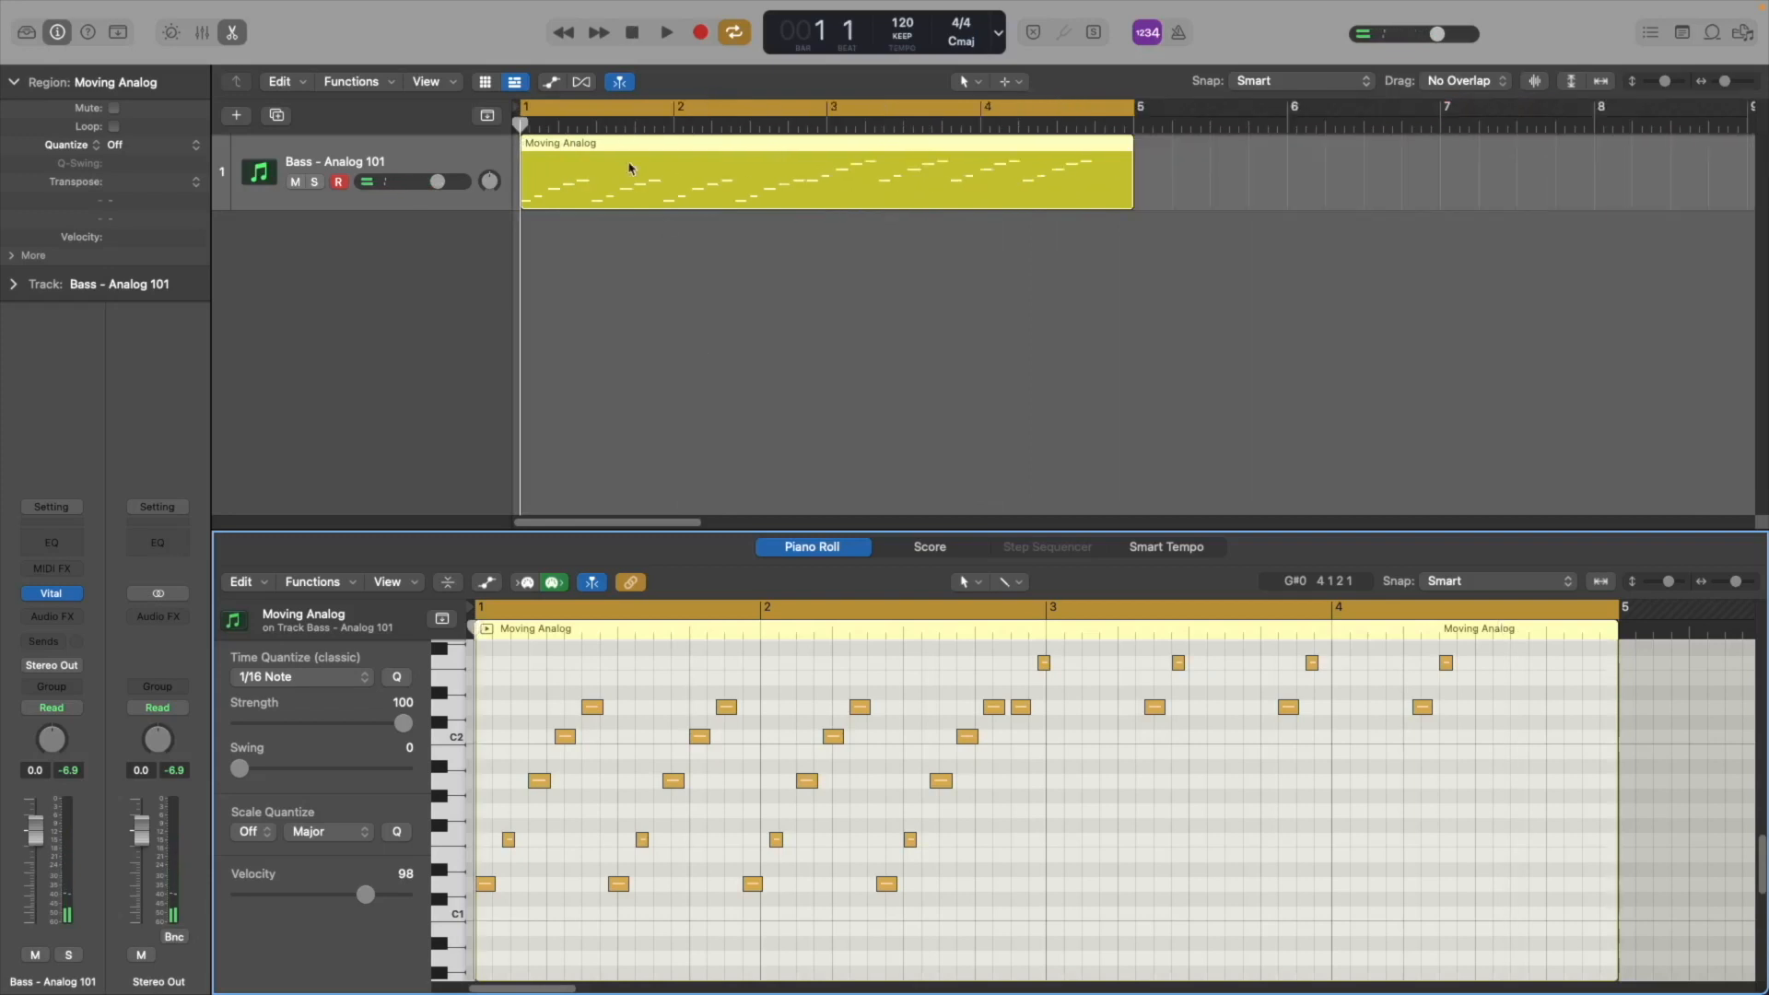
Copy the Moving Analog region onto a new duplicate bass track and mute the original track
left_click(624, 193)
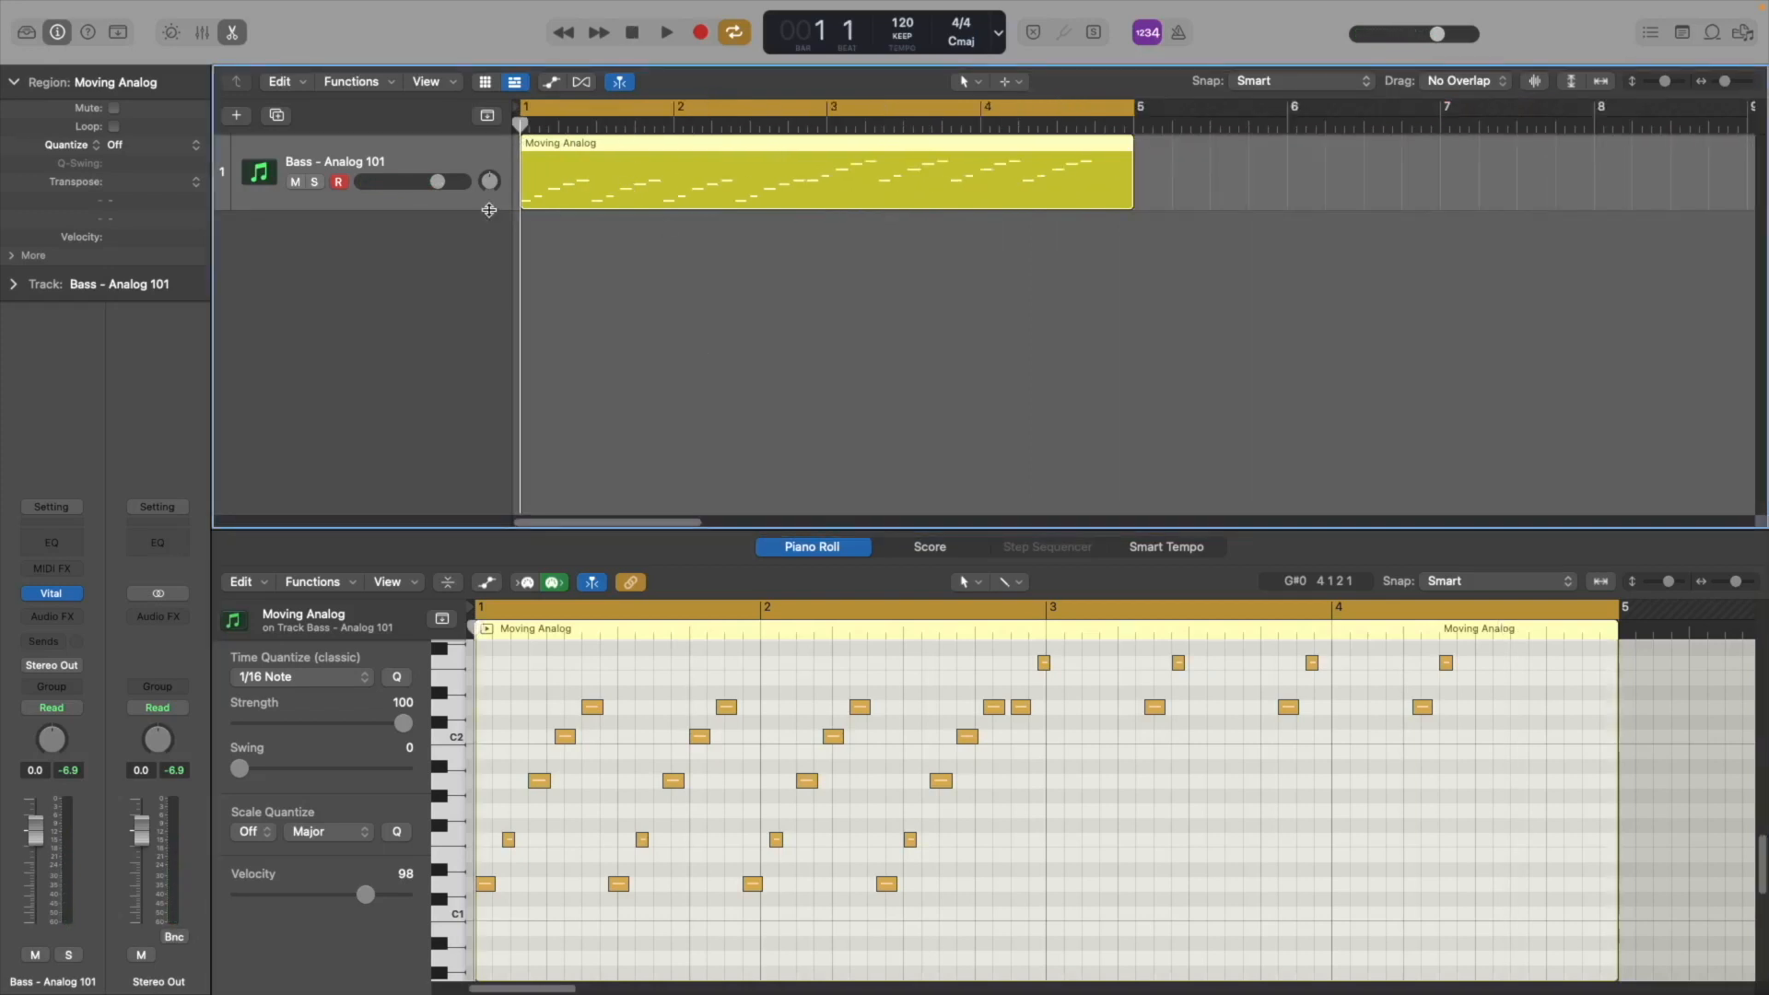
left_click(278, 117)
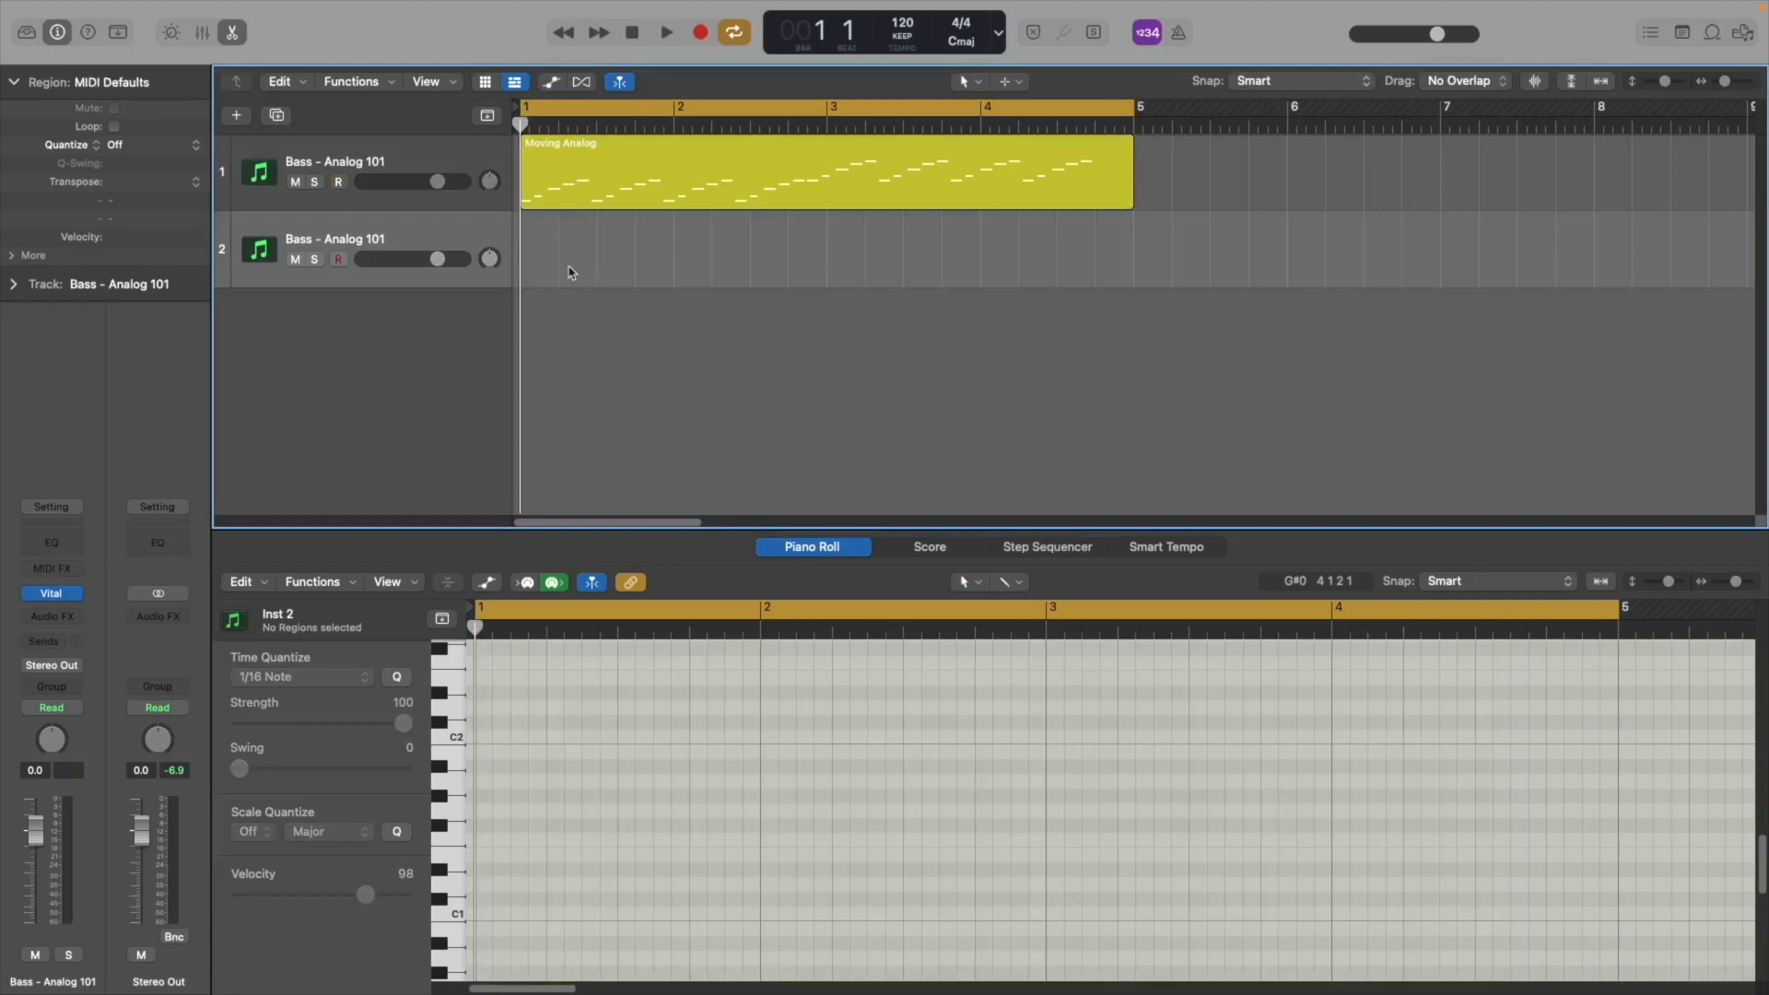
key("super+v")
left_click(295, 182)
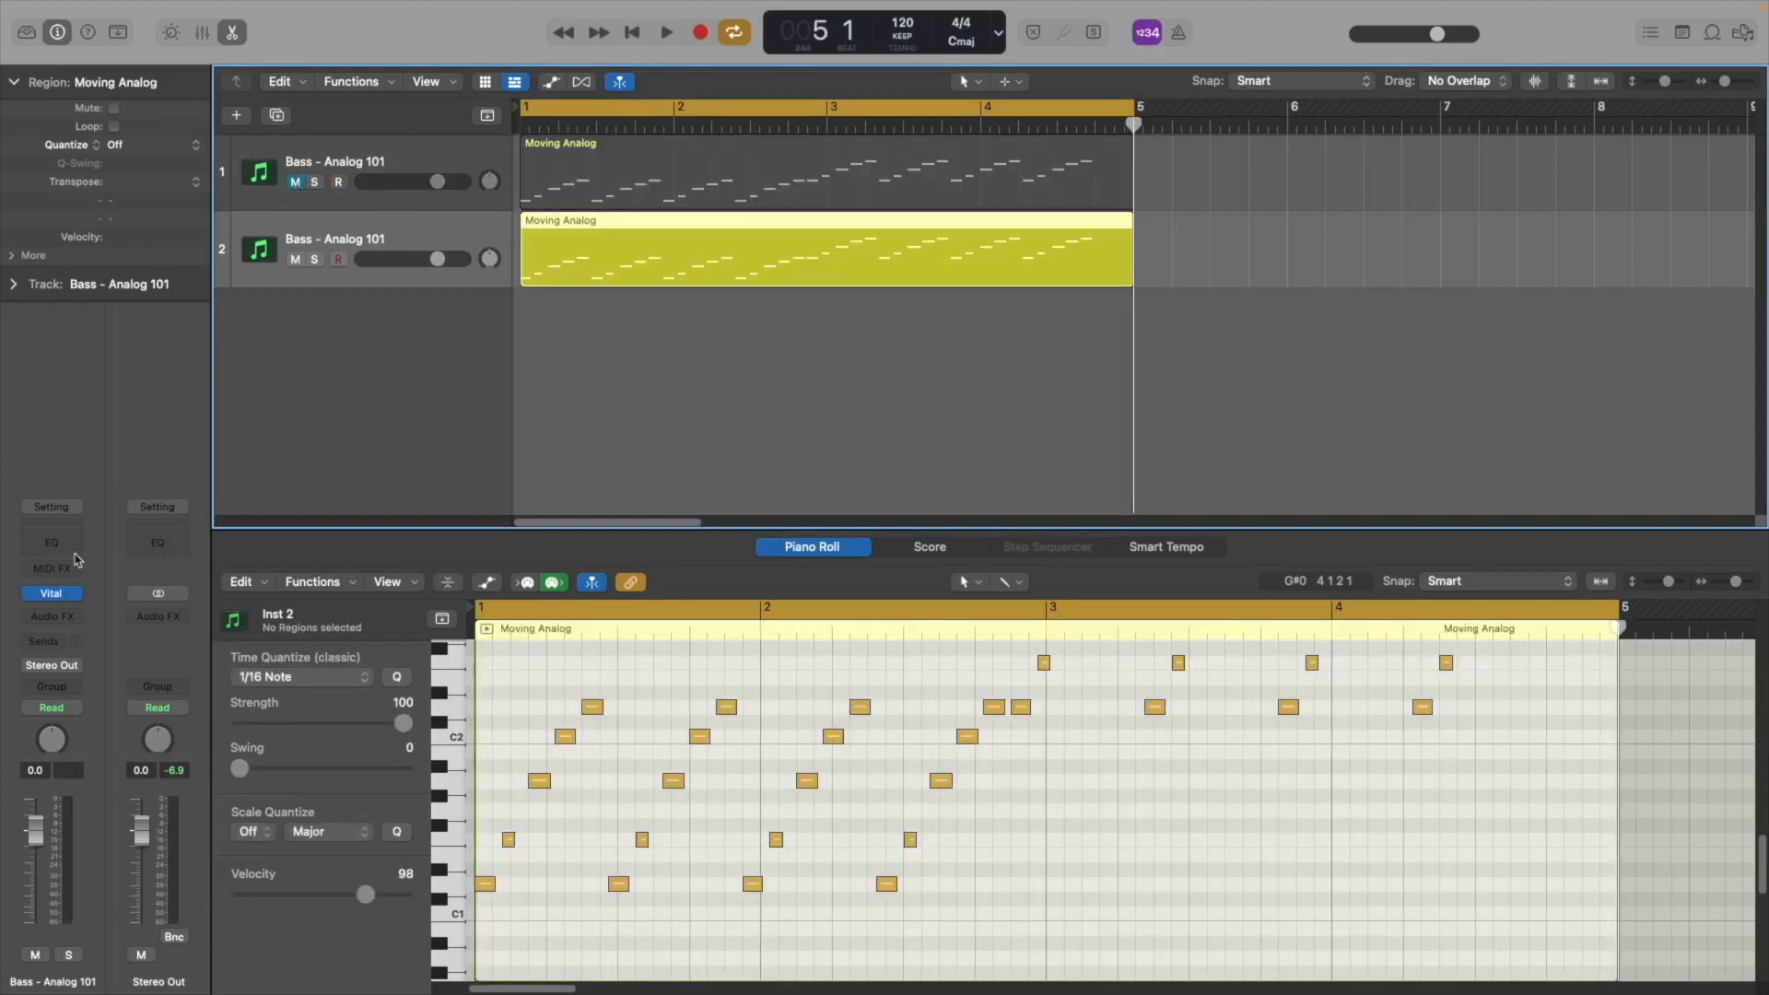
Open the new track's Vital instance and load the Init Preset
left_click(53, 594)
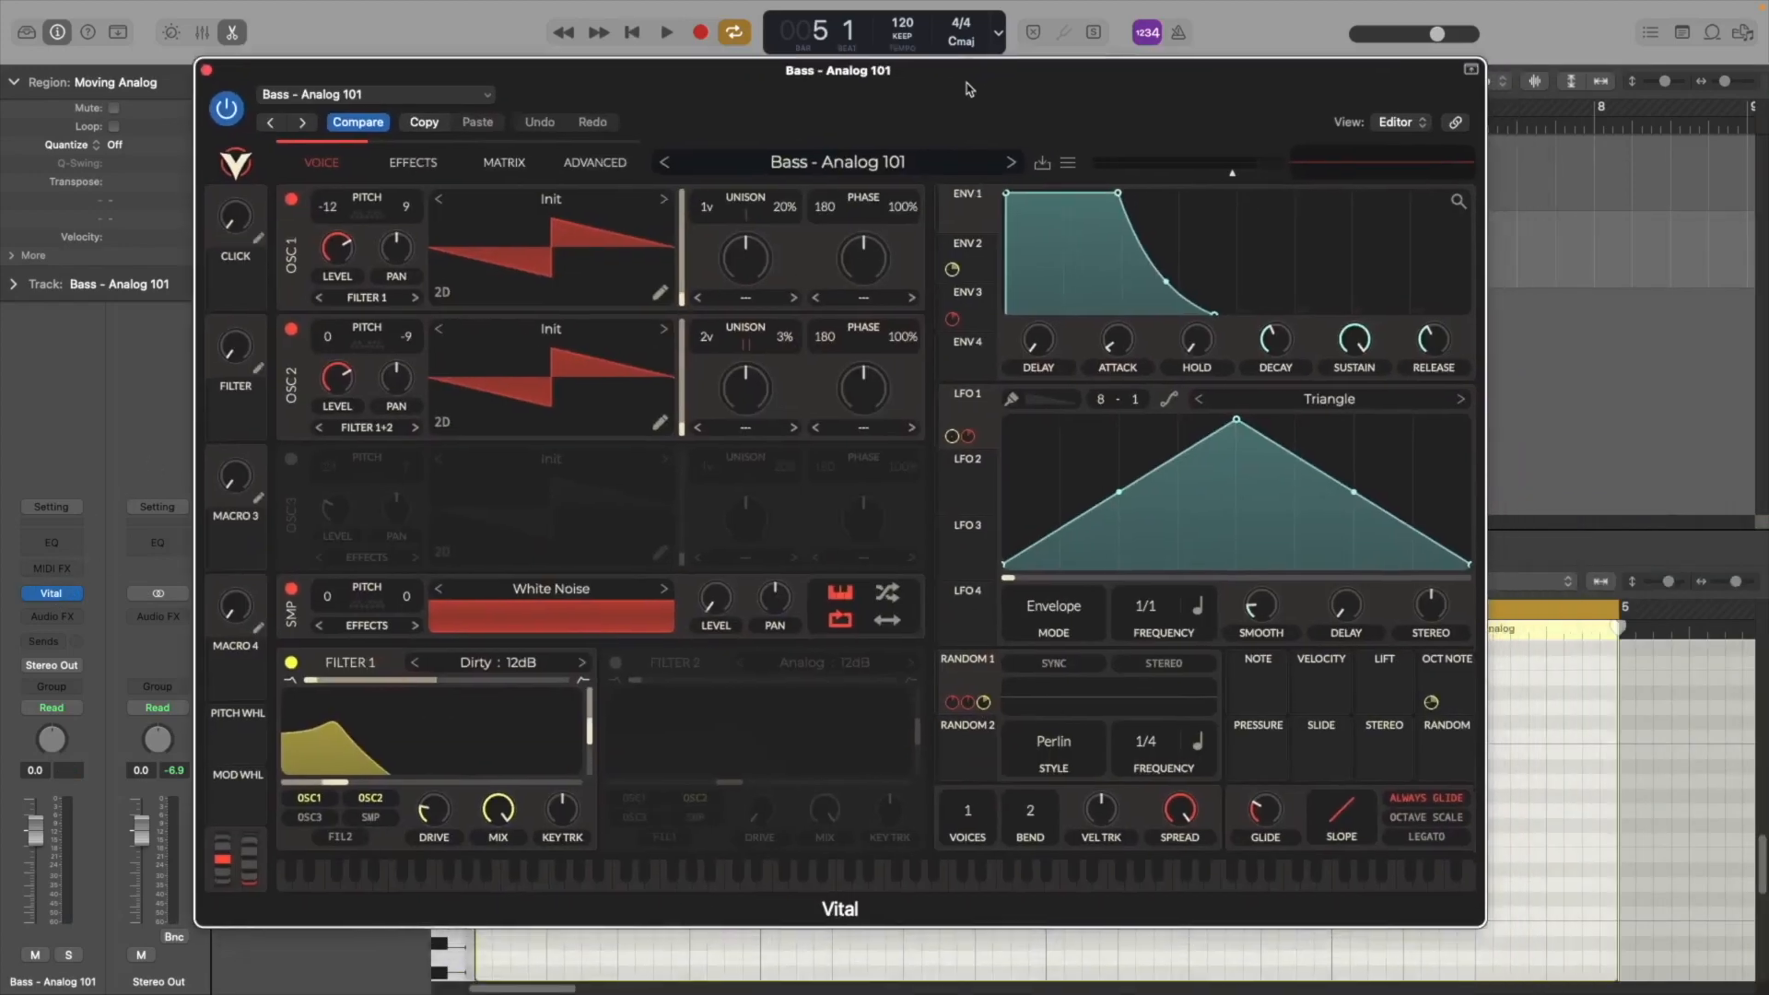
left_click(1066, 164)
left_click(1102, 345)
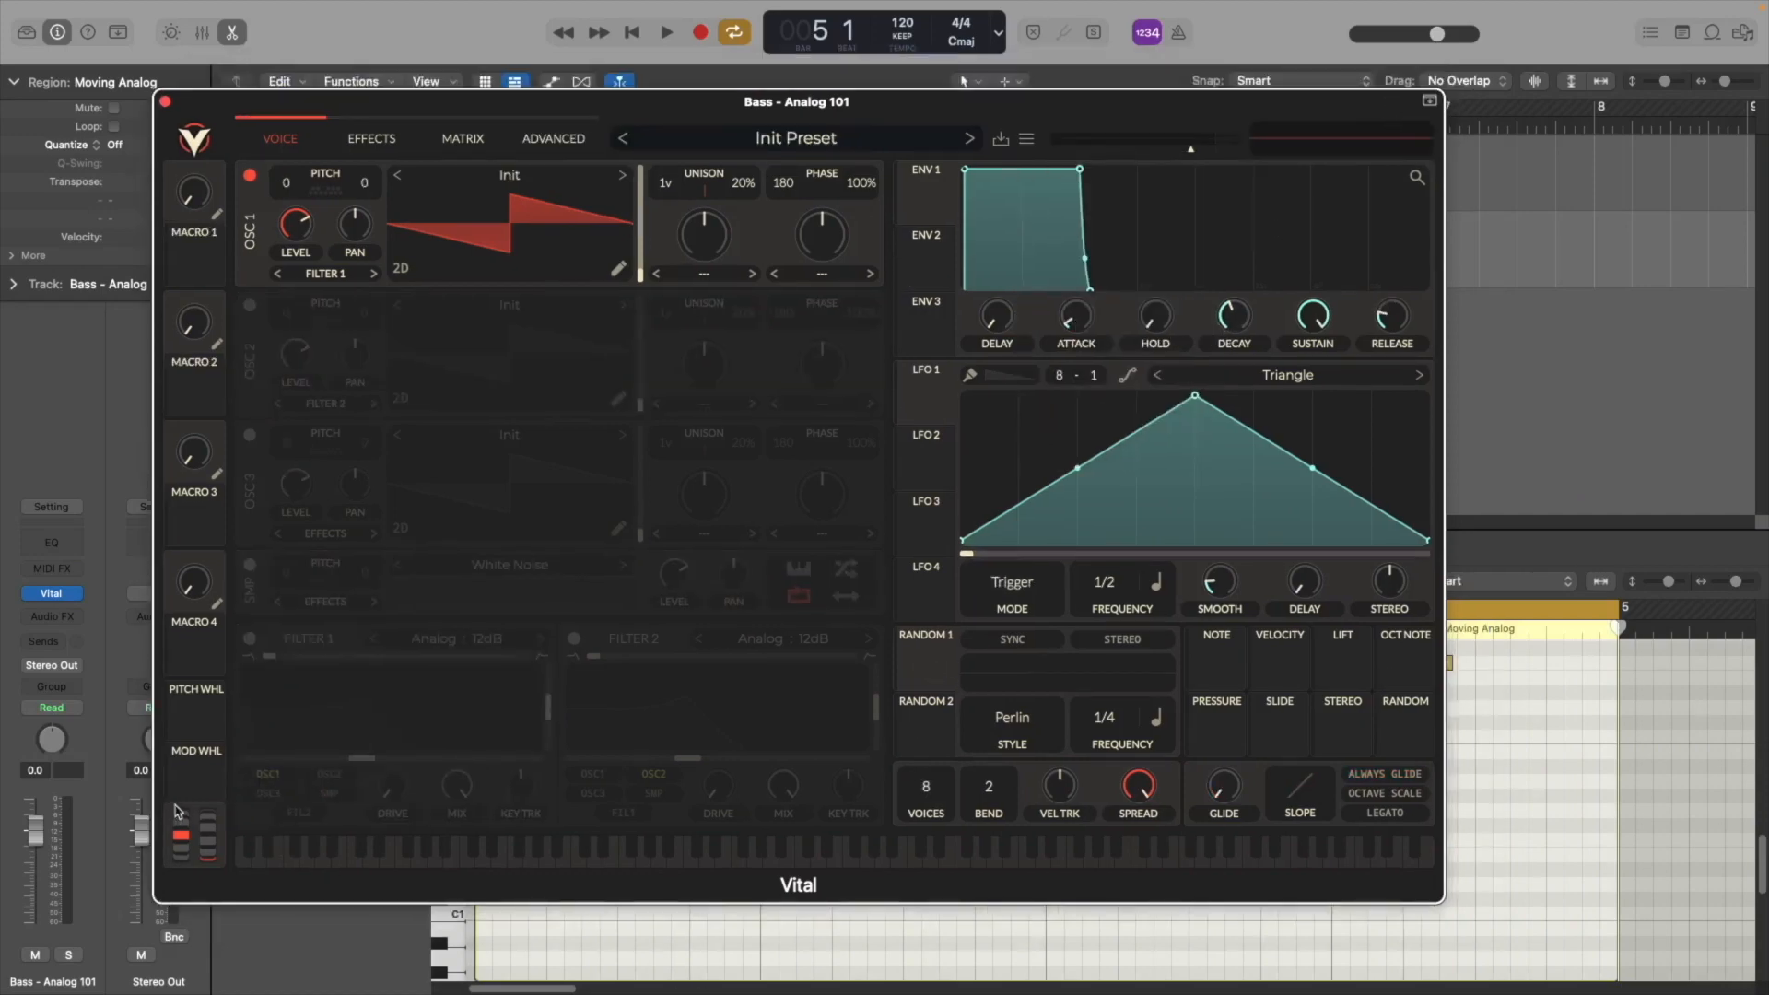
Enable Filter 1 and play back the region to hear it
left_click(249, 638)
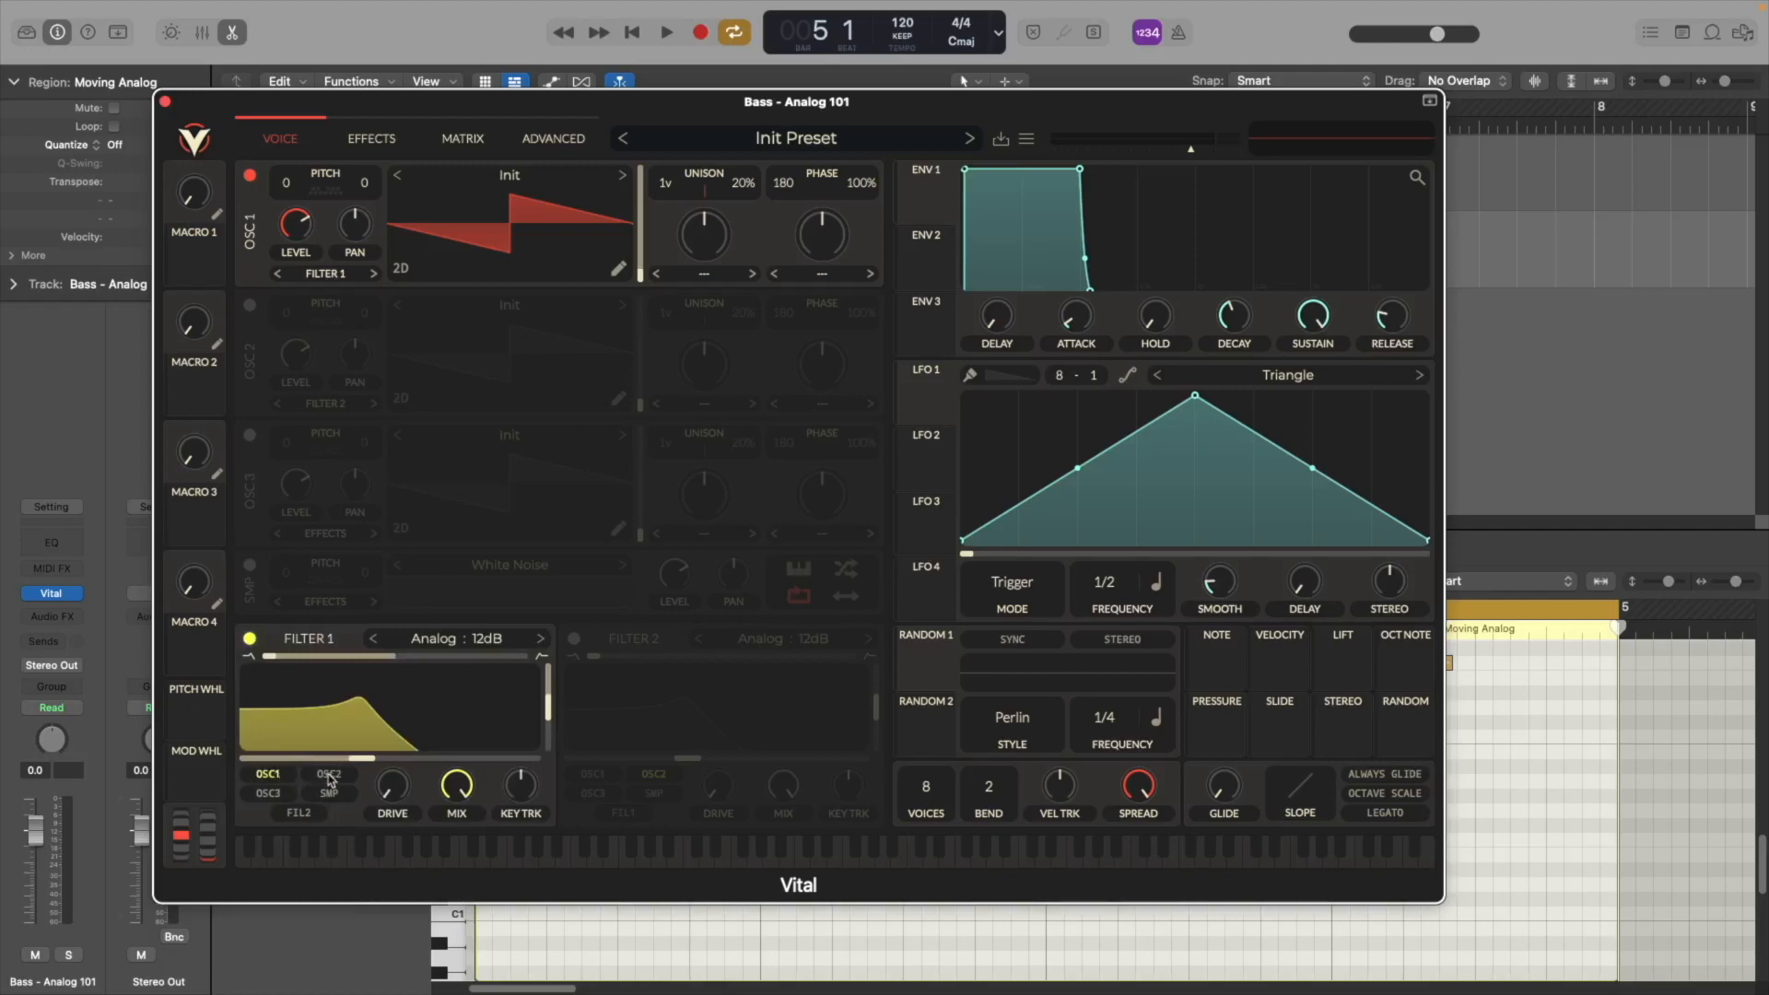
key("space")
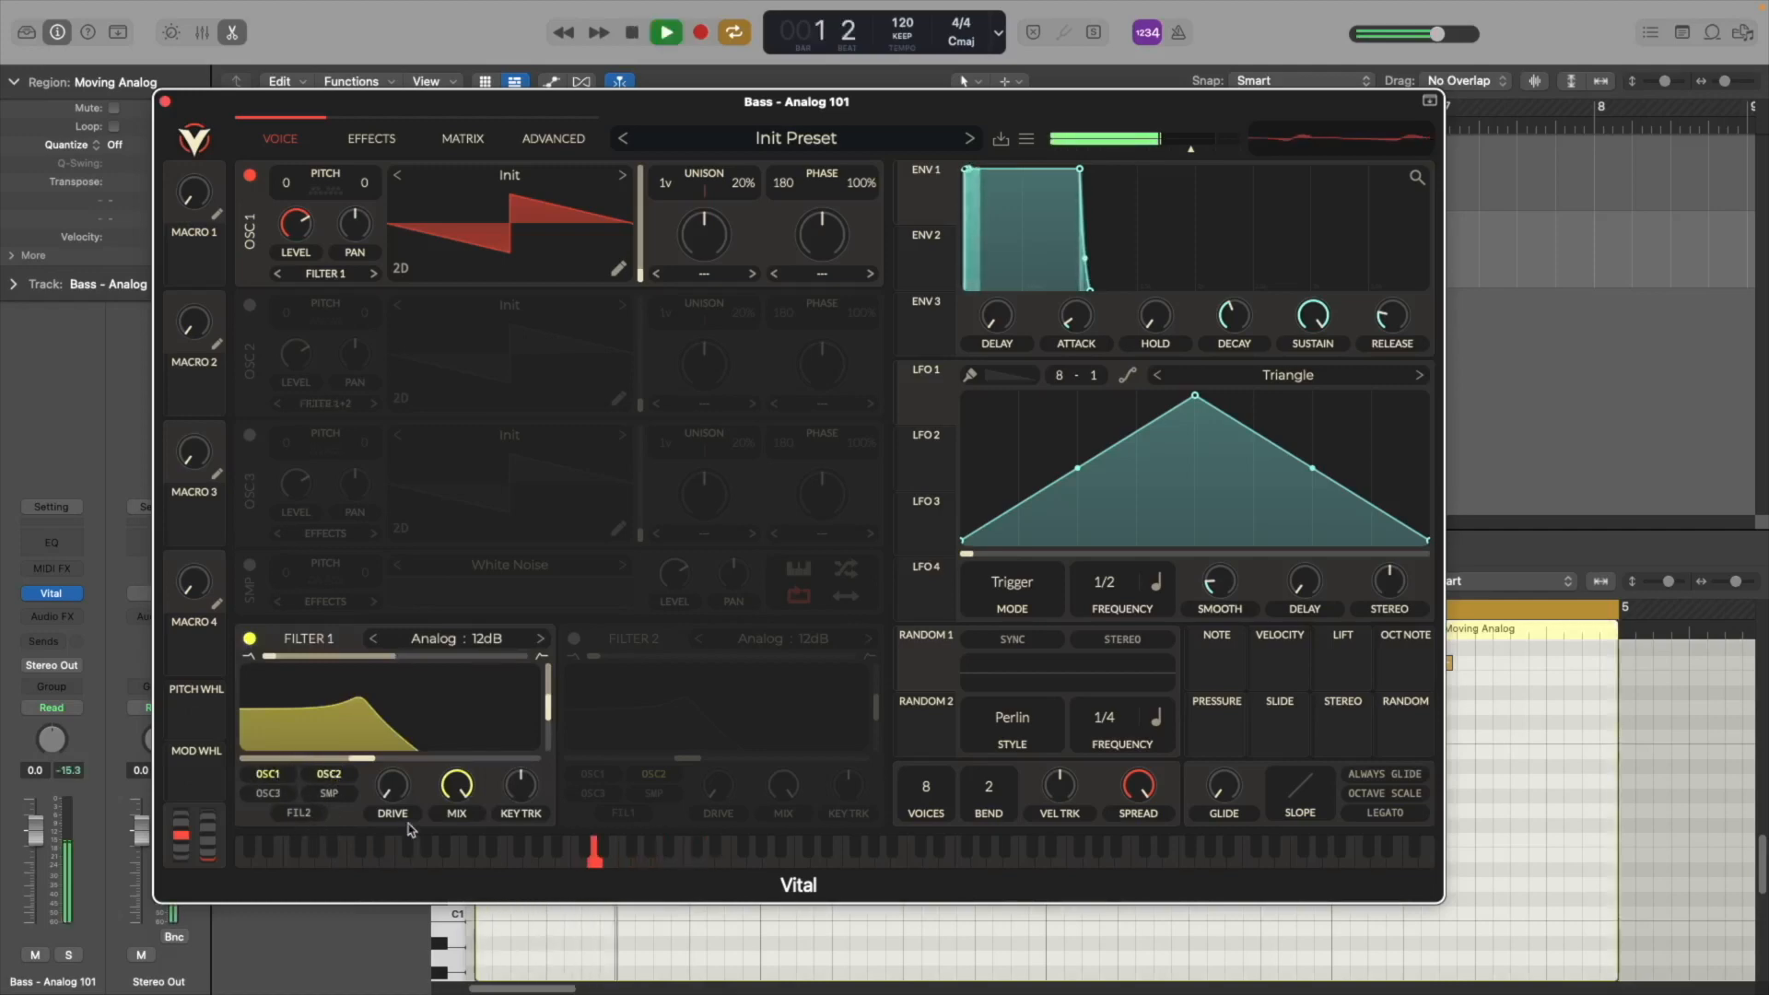
key("space")
Raise Filter 1's drive to about 3.07 dB and audition the change
left_click_drag(397, 795, 399, 766)
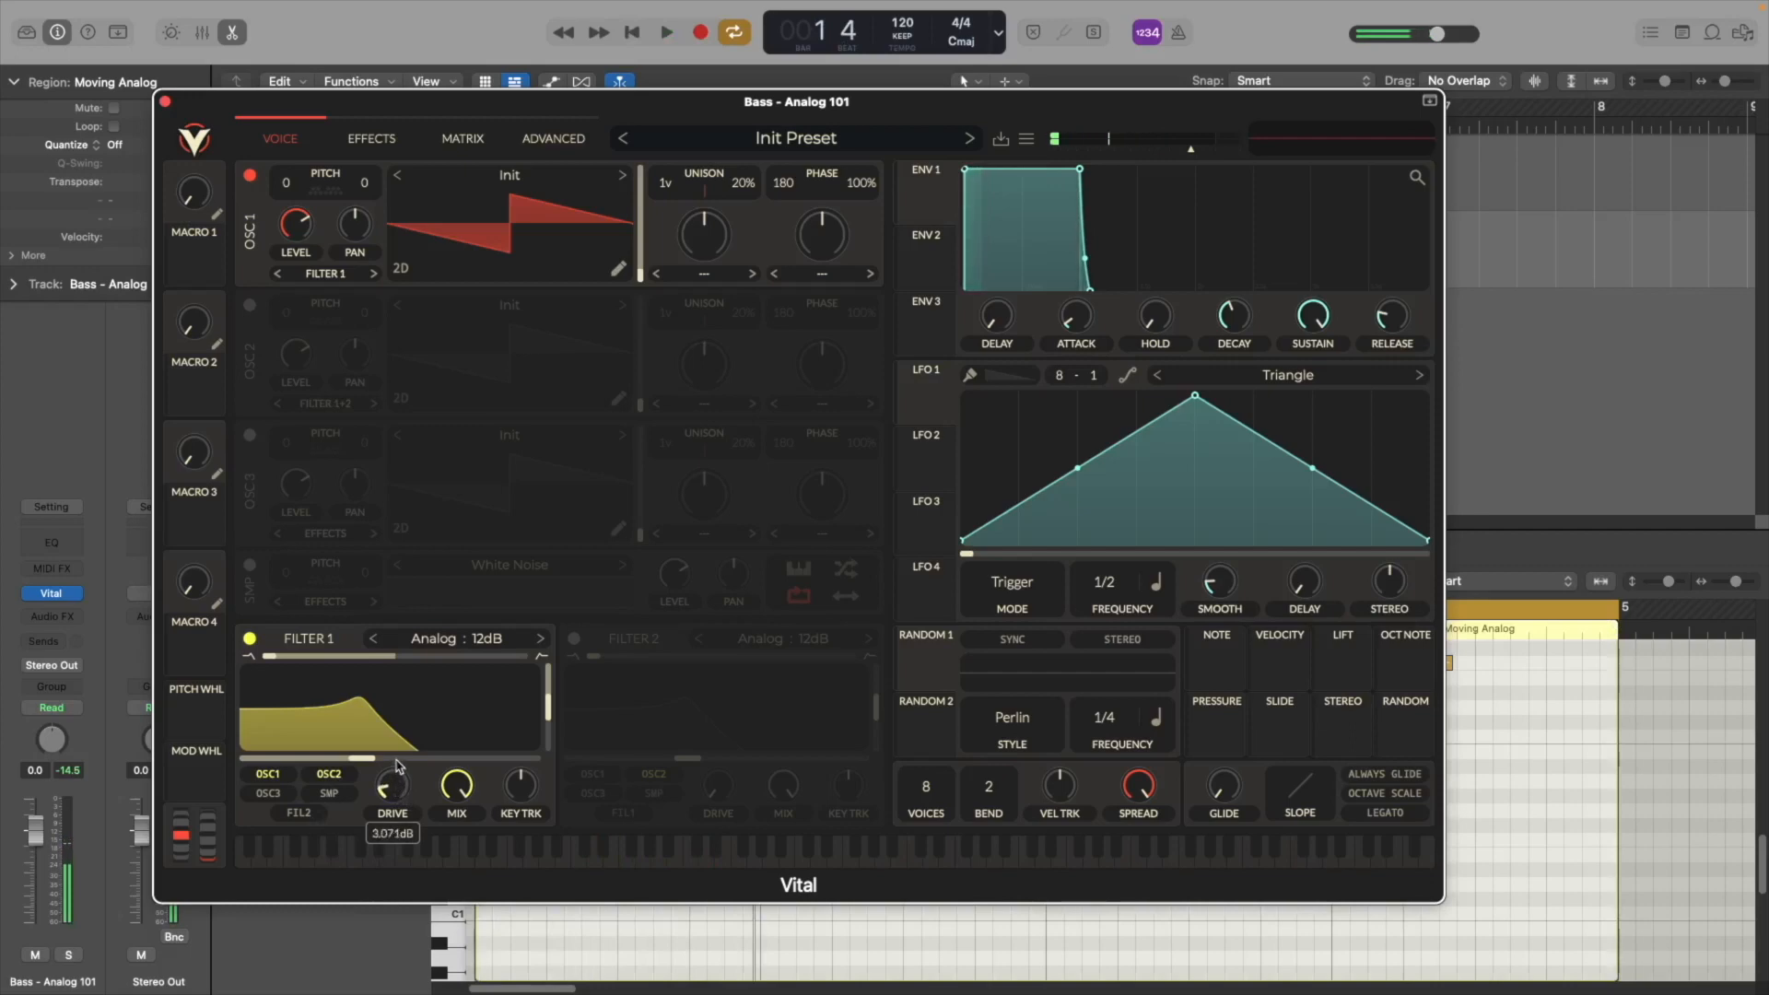
key("space")
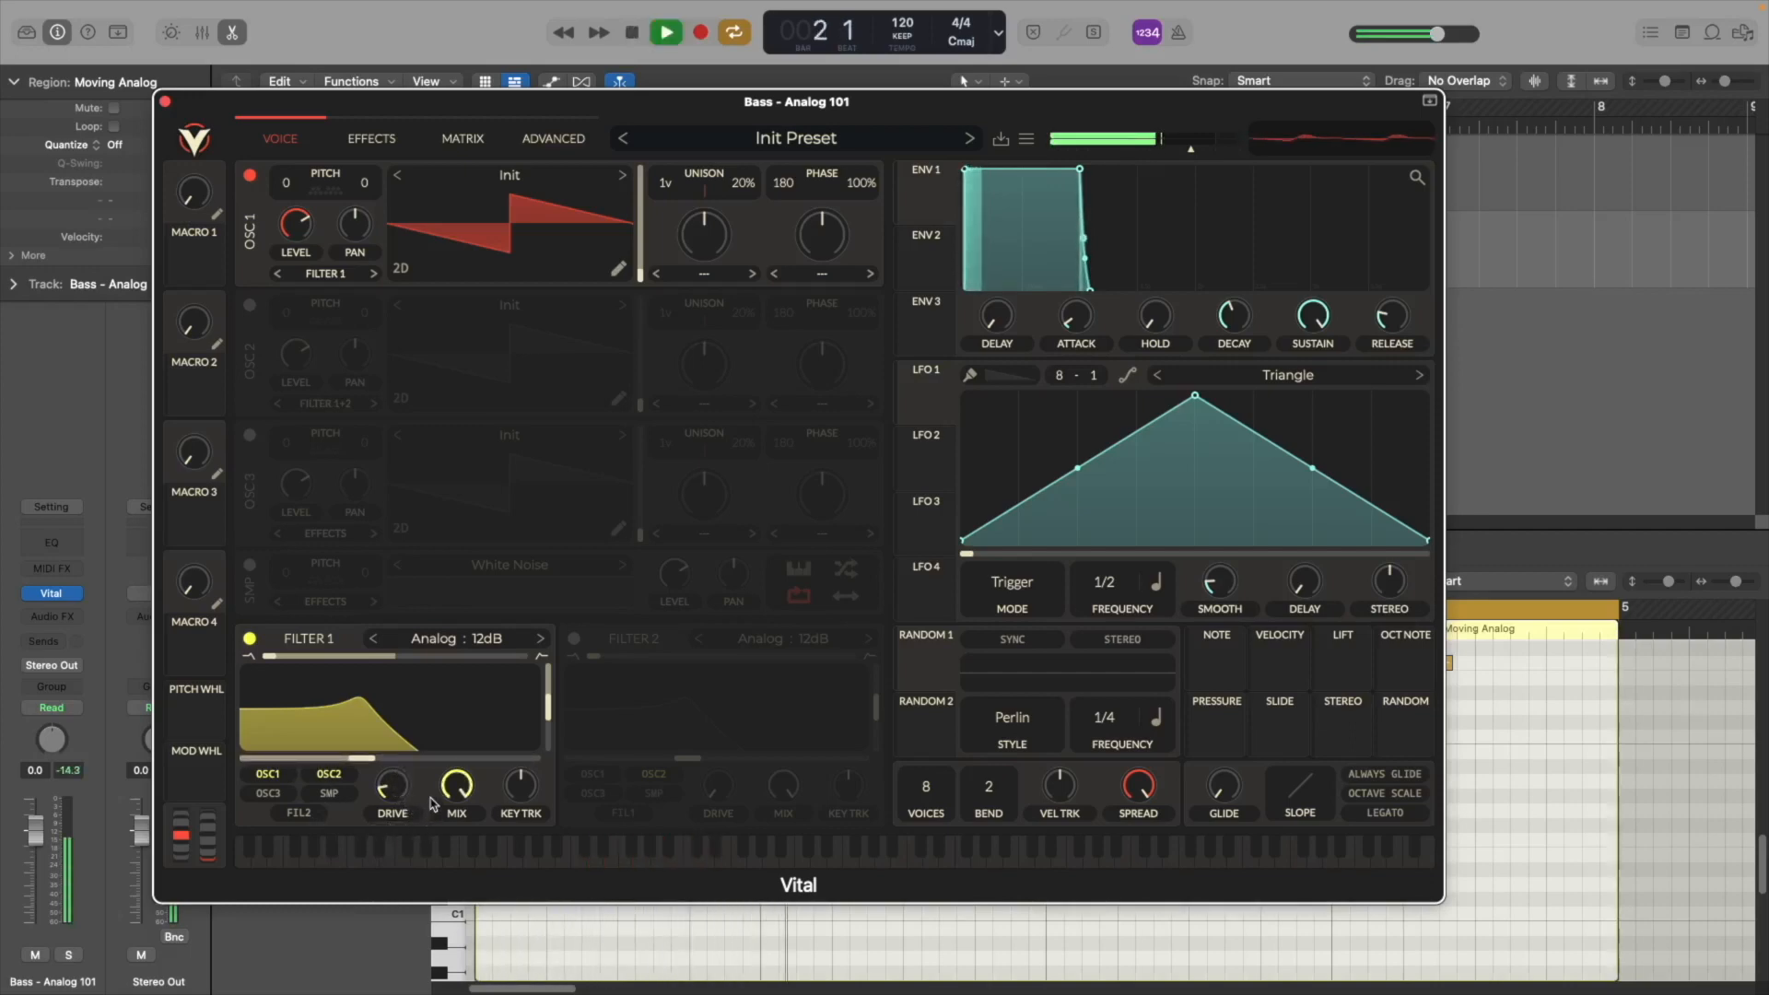
key("space")
Switch Filter 1's model to Dirty 12dB
left_click(457, 639)
left_click(589, 666)
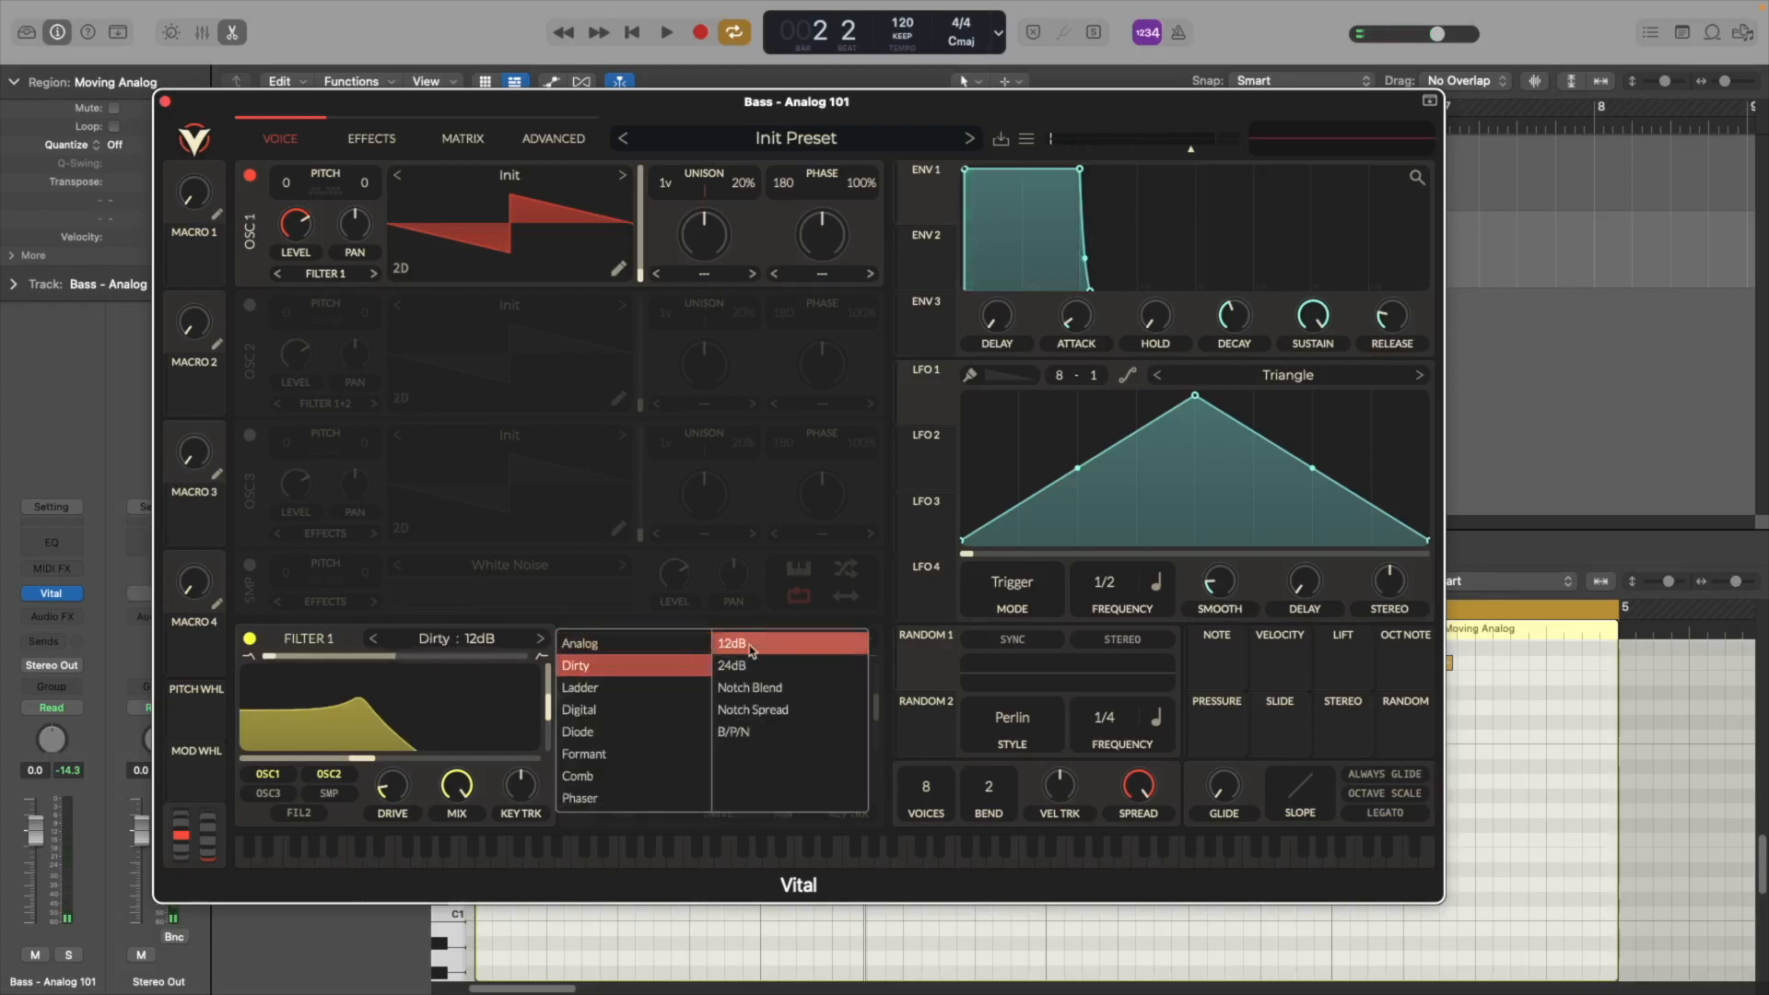
left_click(346, 641)
Nudge Filter 1's cutoff slightly higher while listening
key("space")
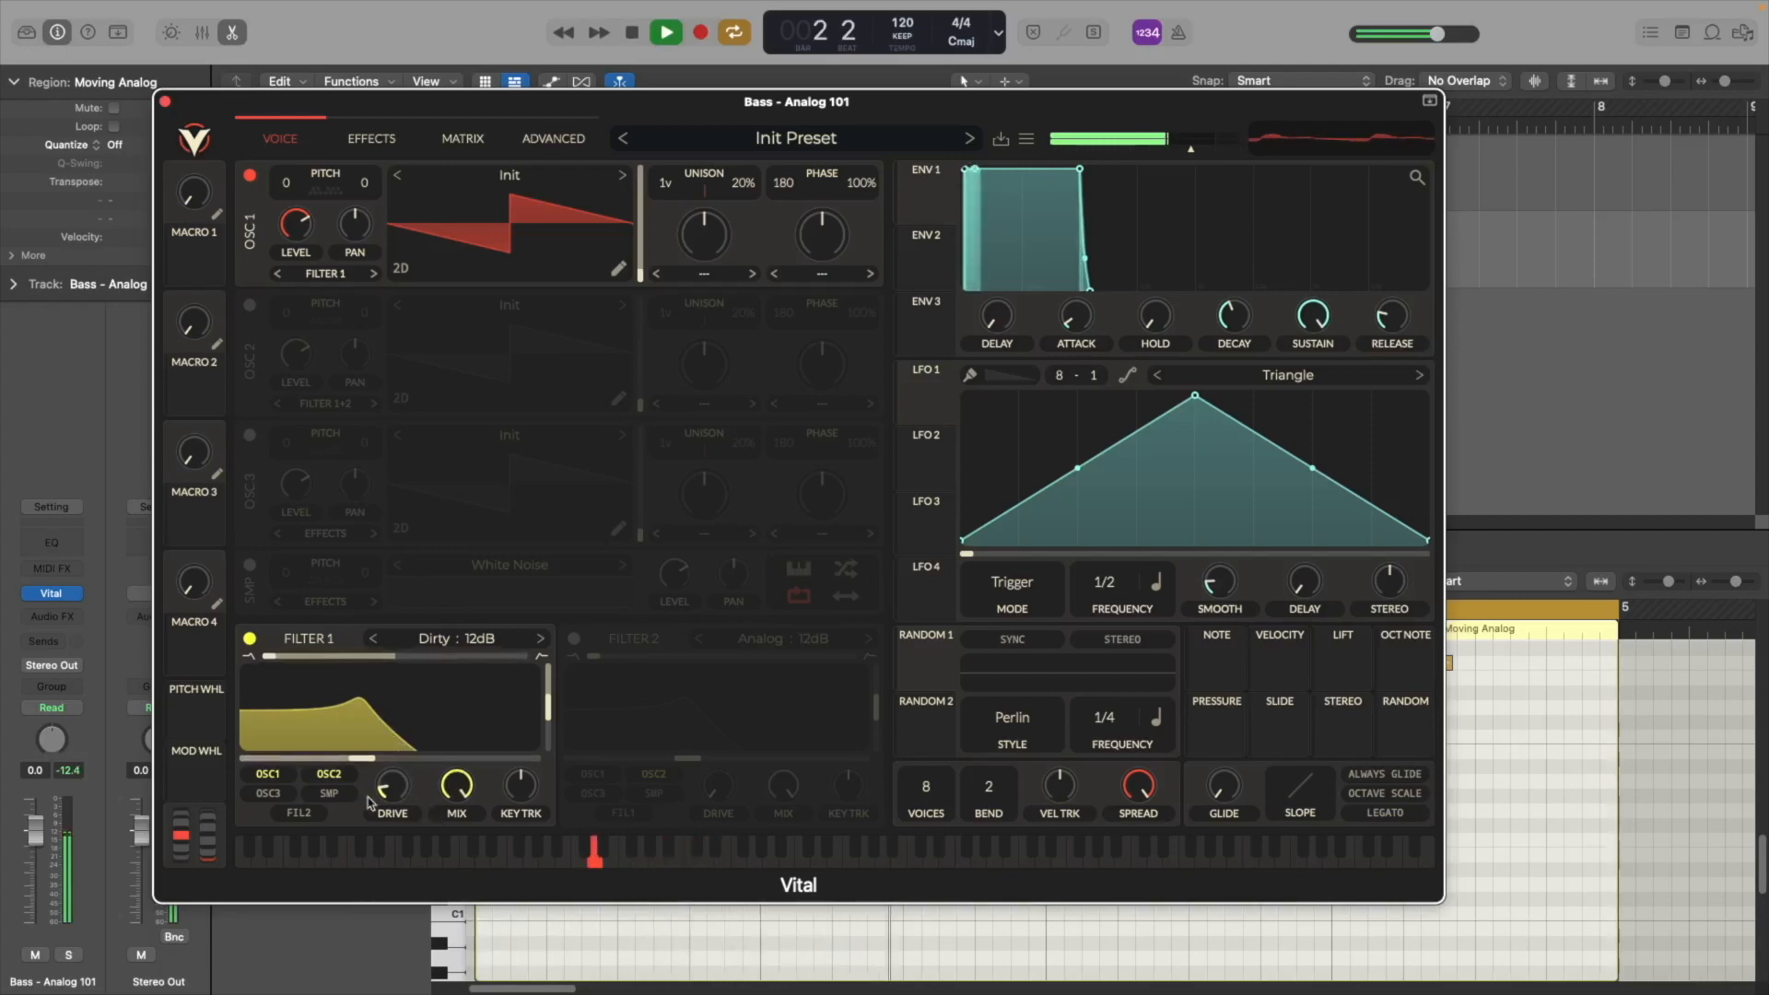
mouse_move(355, 756)
left_mouse_down()
mouse_move(454, 756)
mouse_move(348, 755)
mouse_move(370, 757)
left_mouse_up()
key("space")
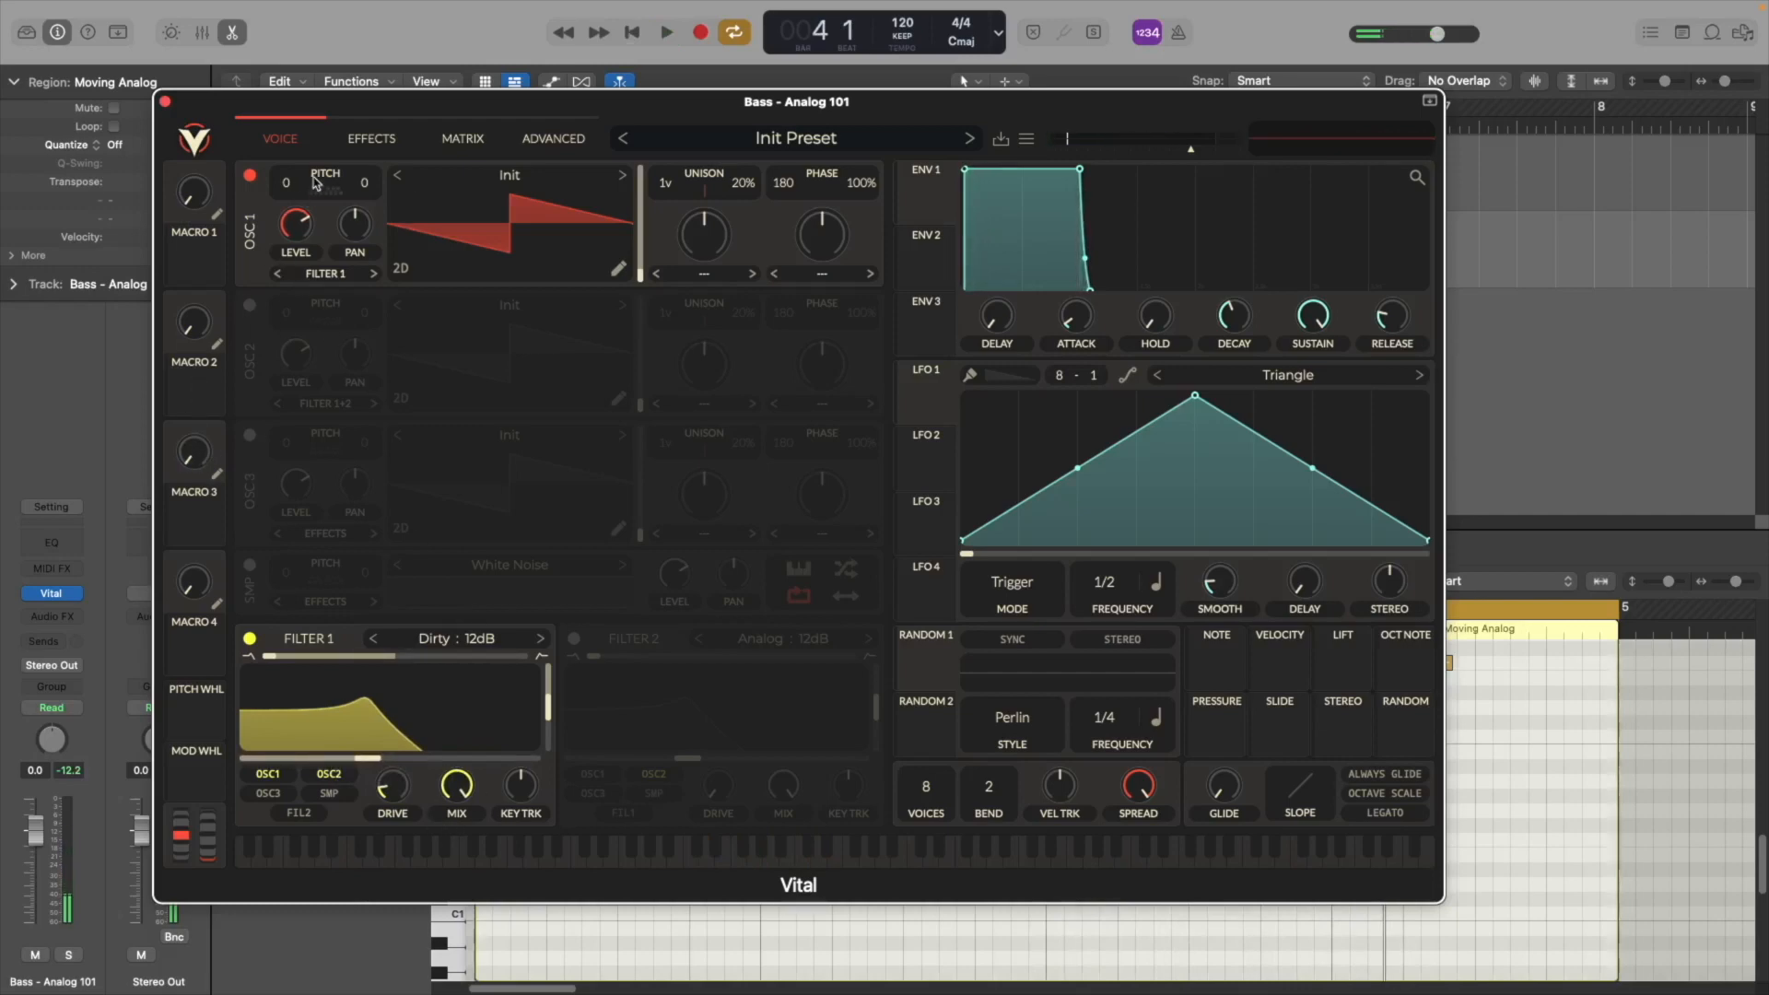
Drop oscillator 1's pitch to -12 semitones and enable oscillator 2
left_click_drag(288, 182, 285, 237)
left_click(251, 307)
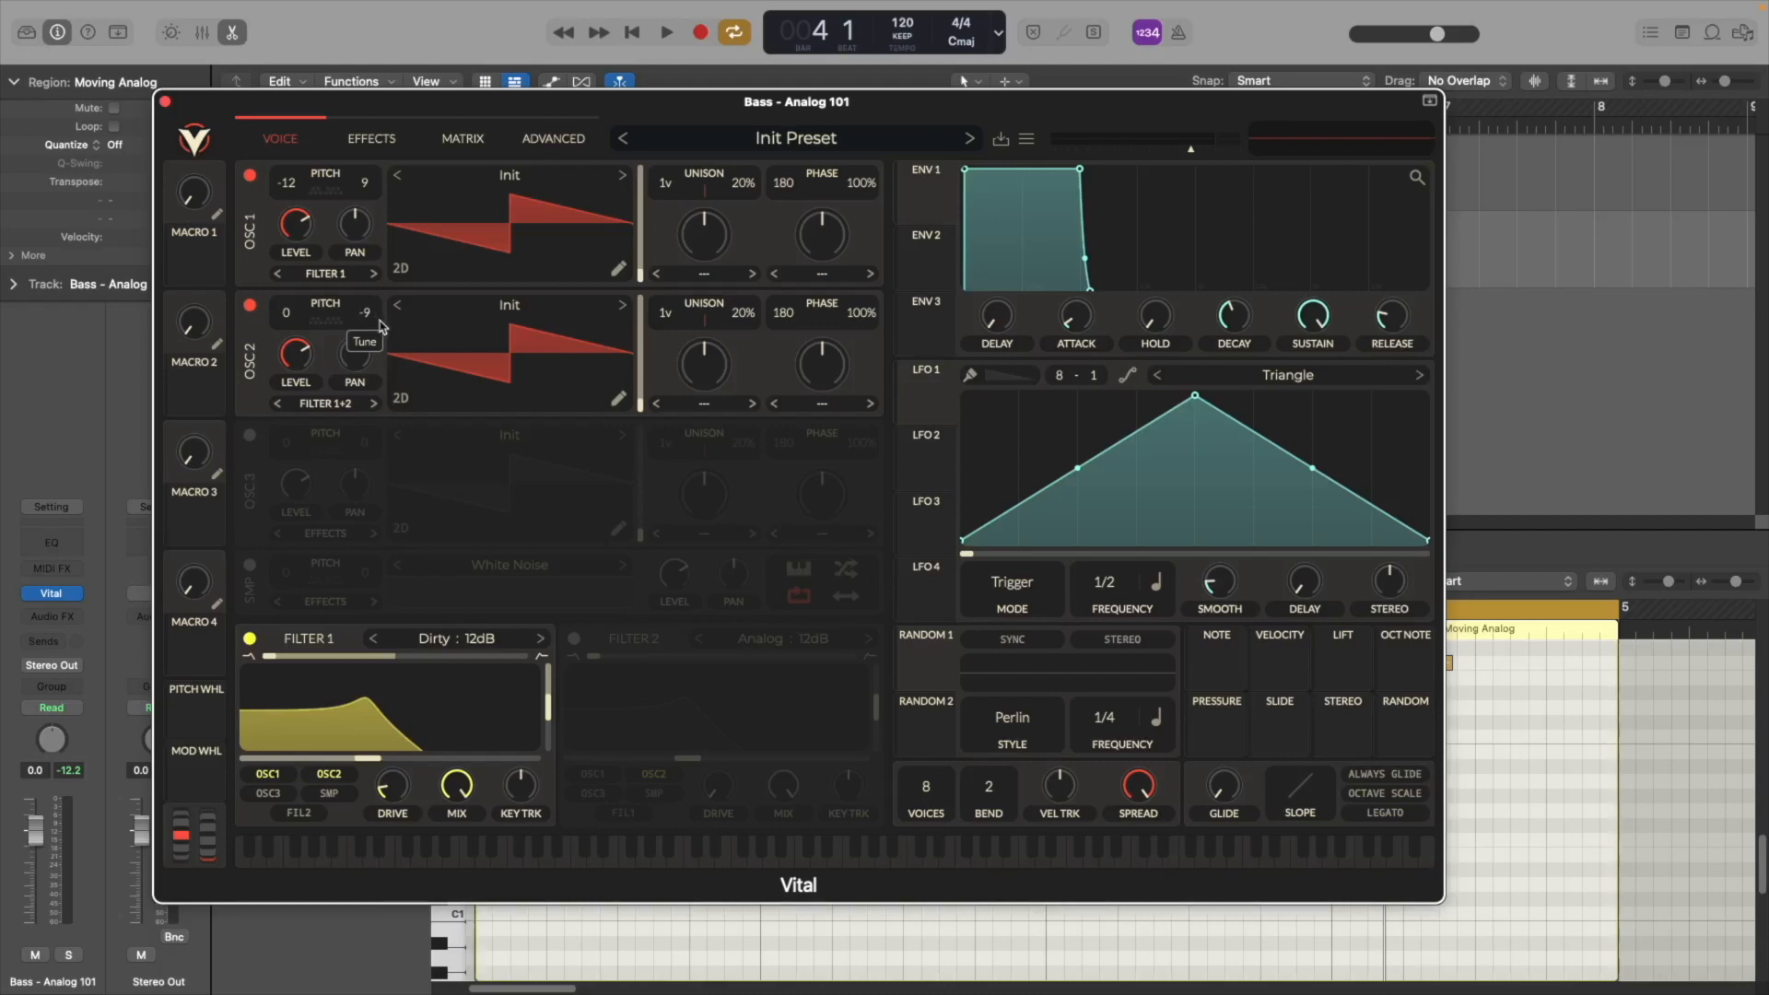
key("space")
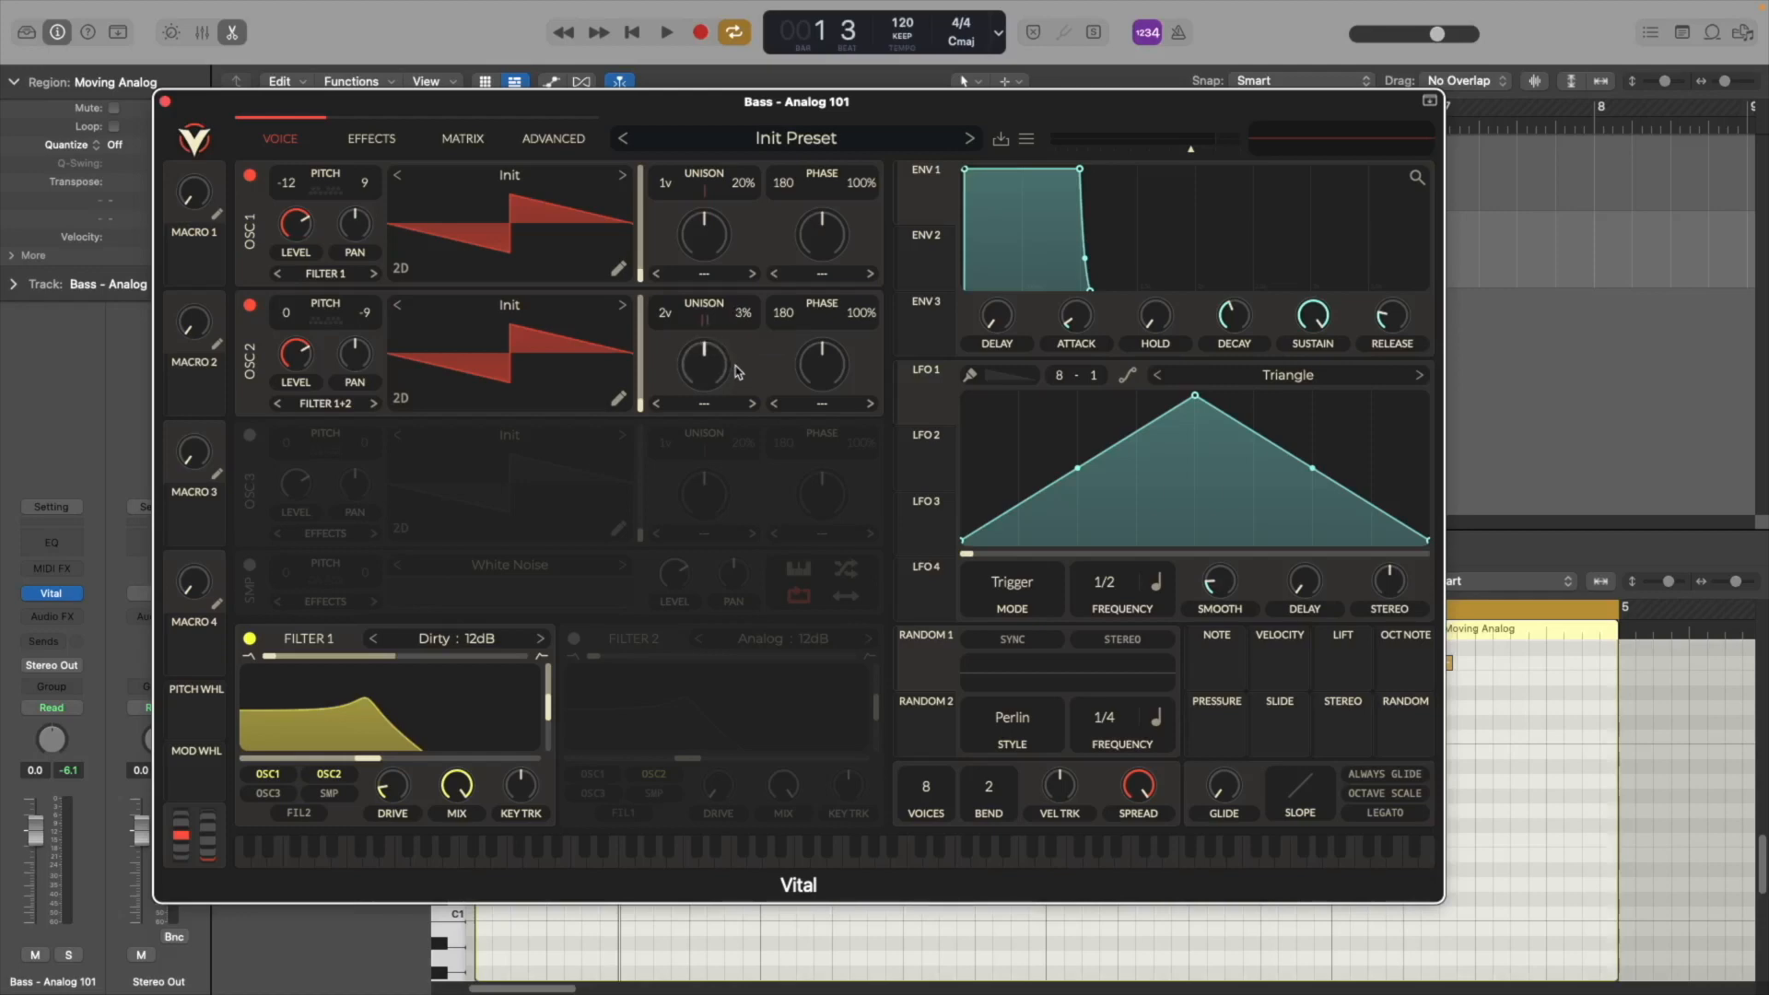
Enable the White Noise sample layer and turn its level well down
key("space")
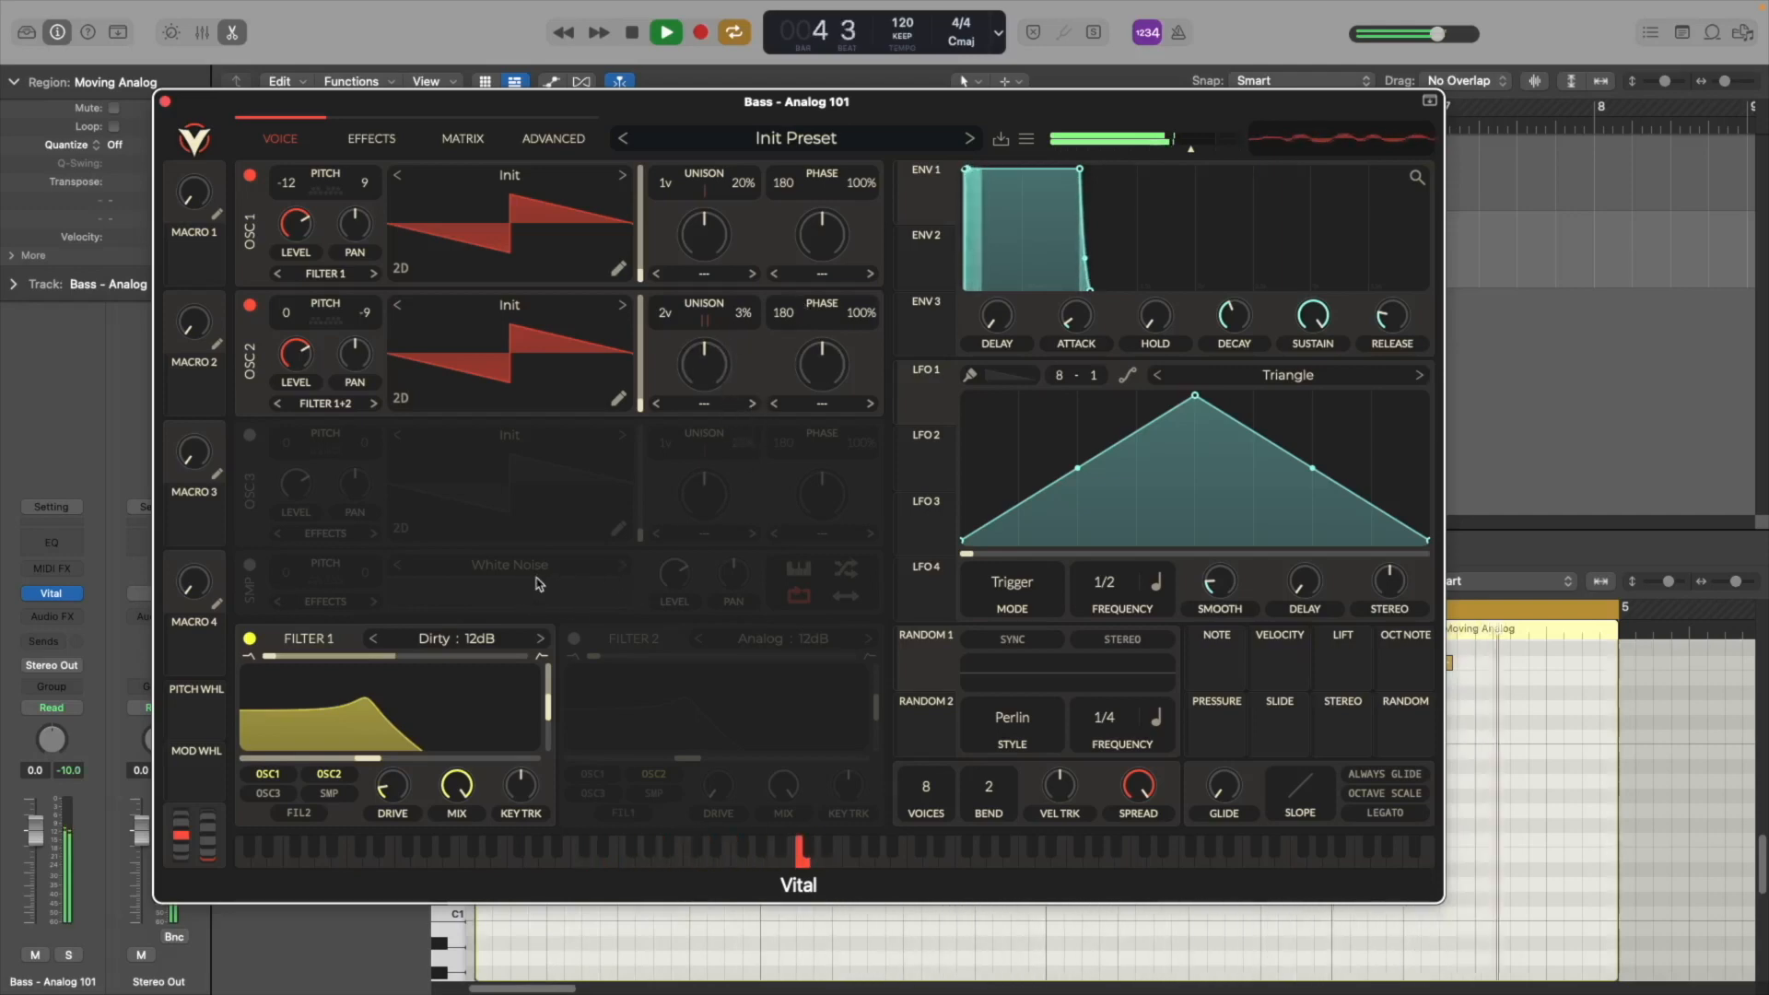
key("space")
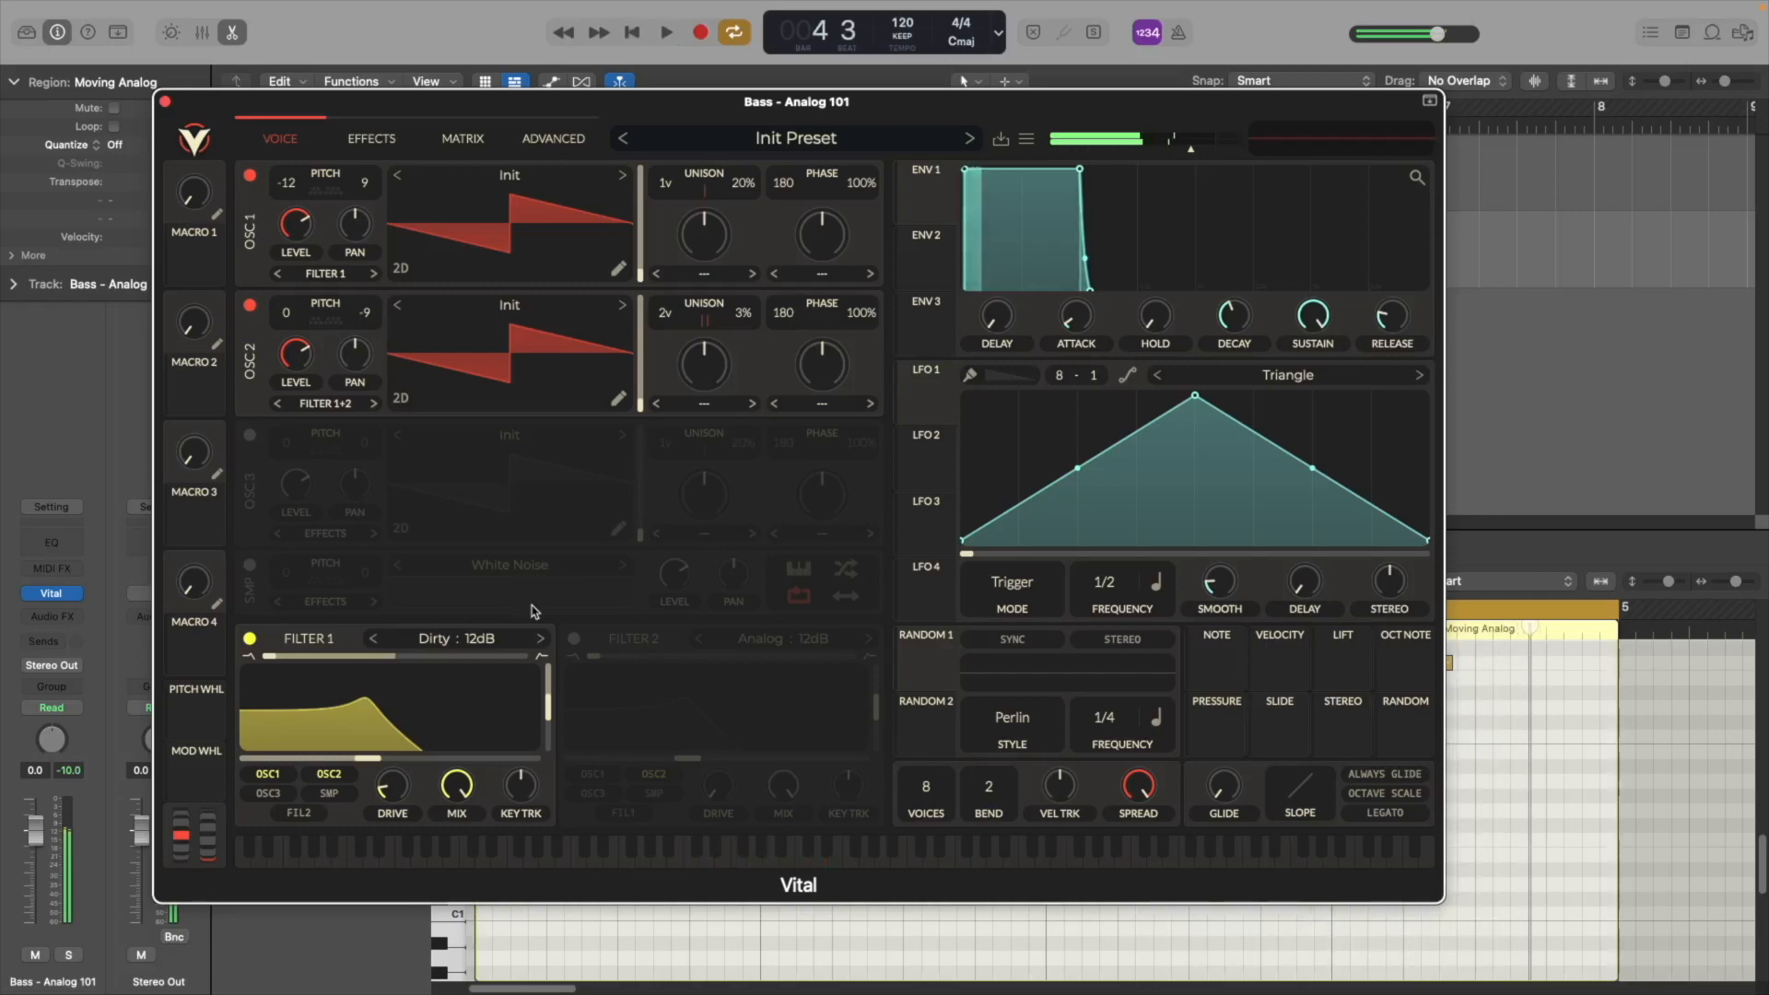
left_click(249, 567)
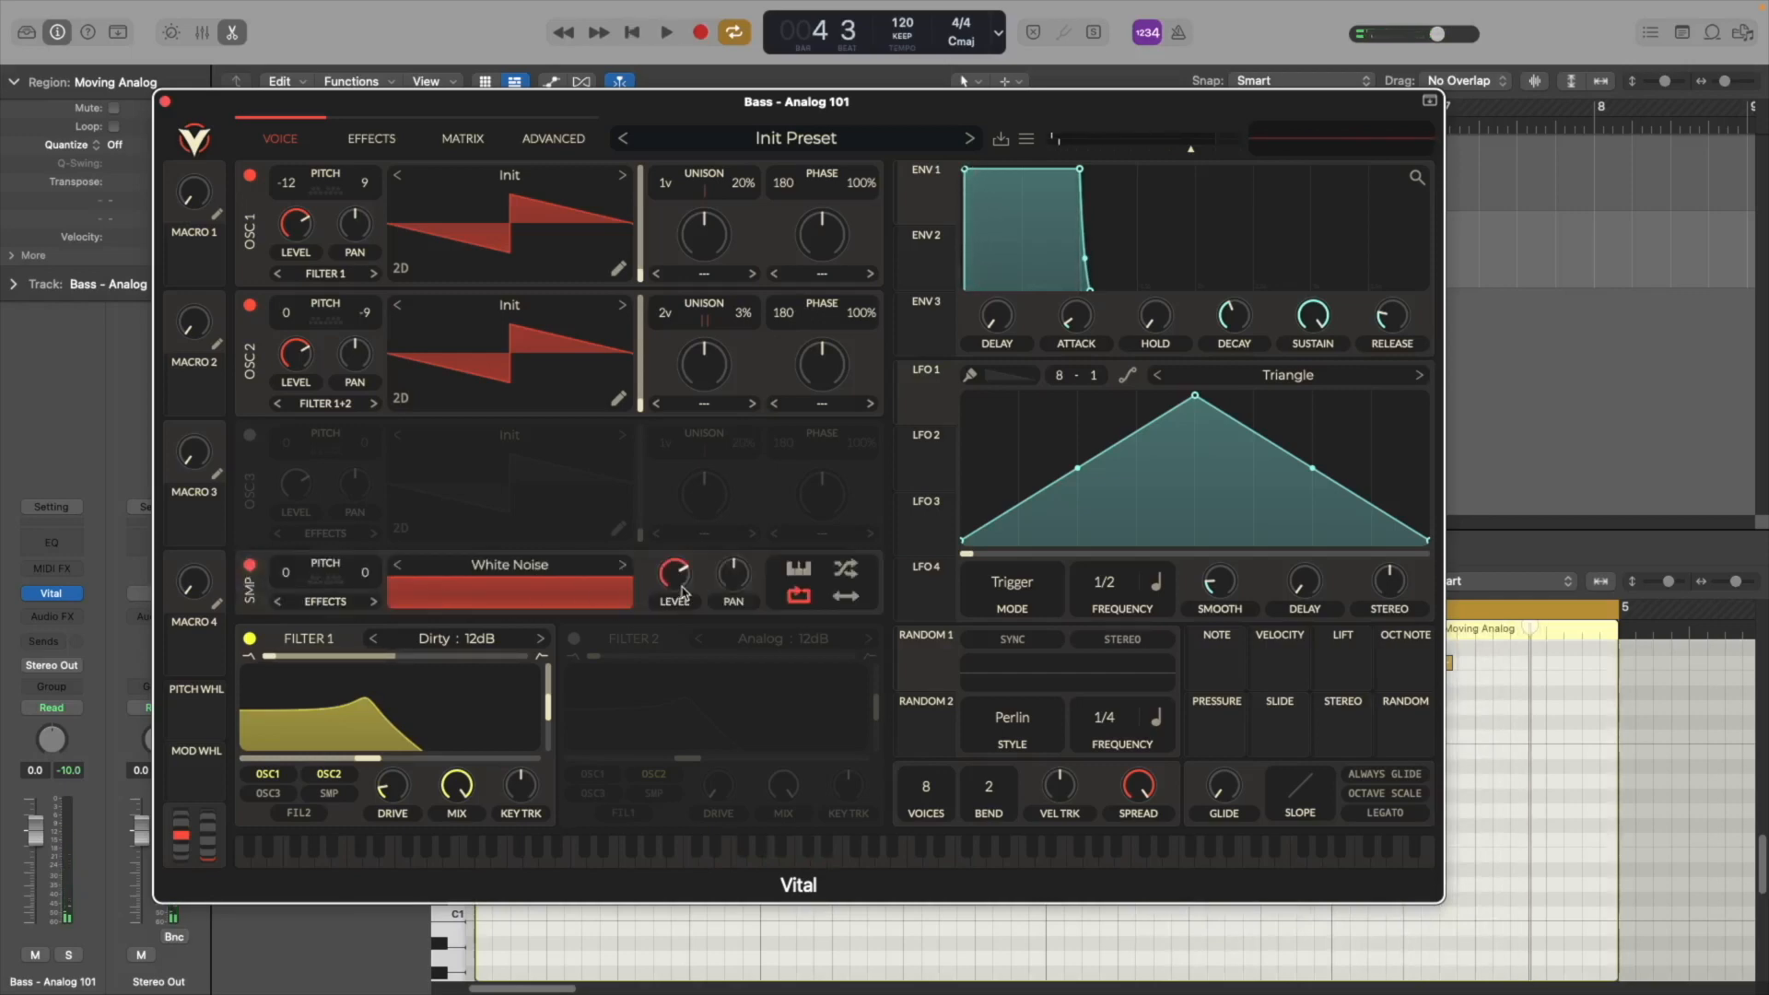
left_click_drag(675, 575, 678, 704)
Lengthen envelope 1's release to about 0.896 seconds and audition it
left_click(929, 195)
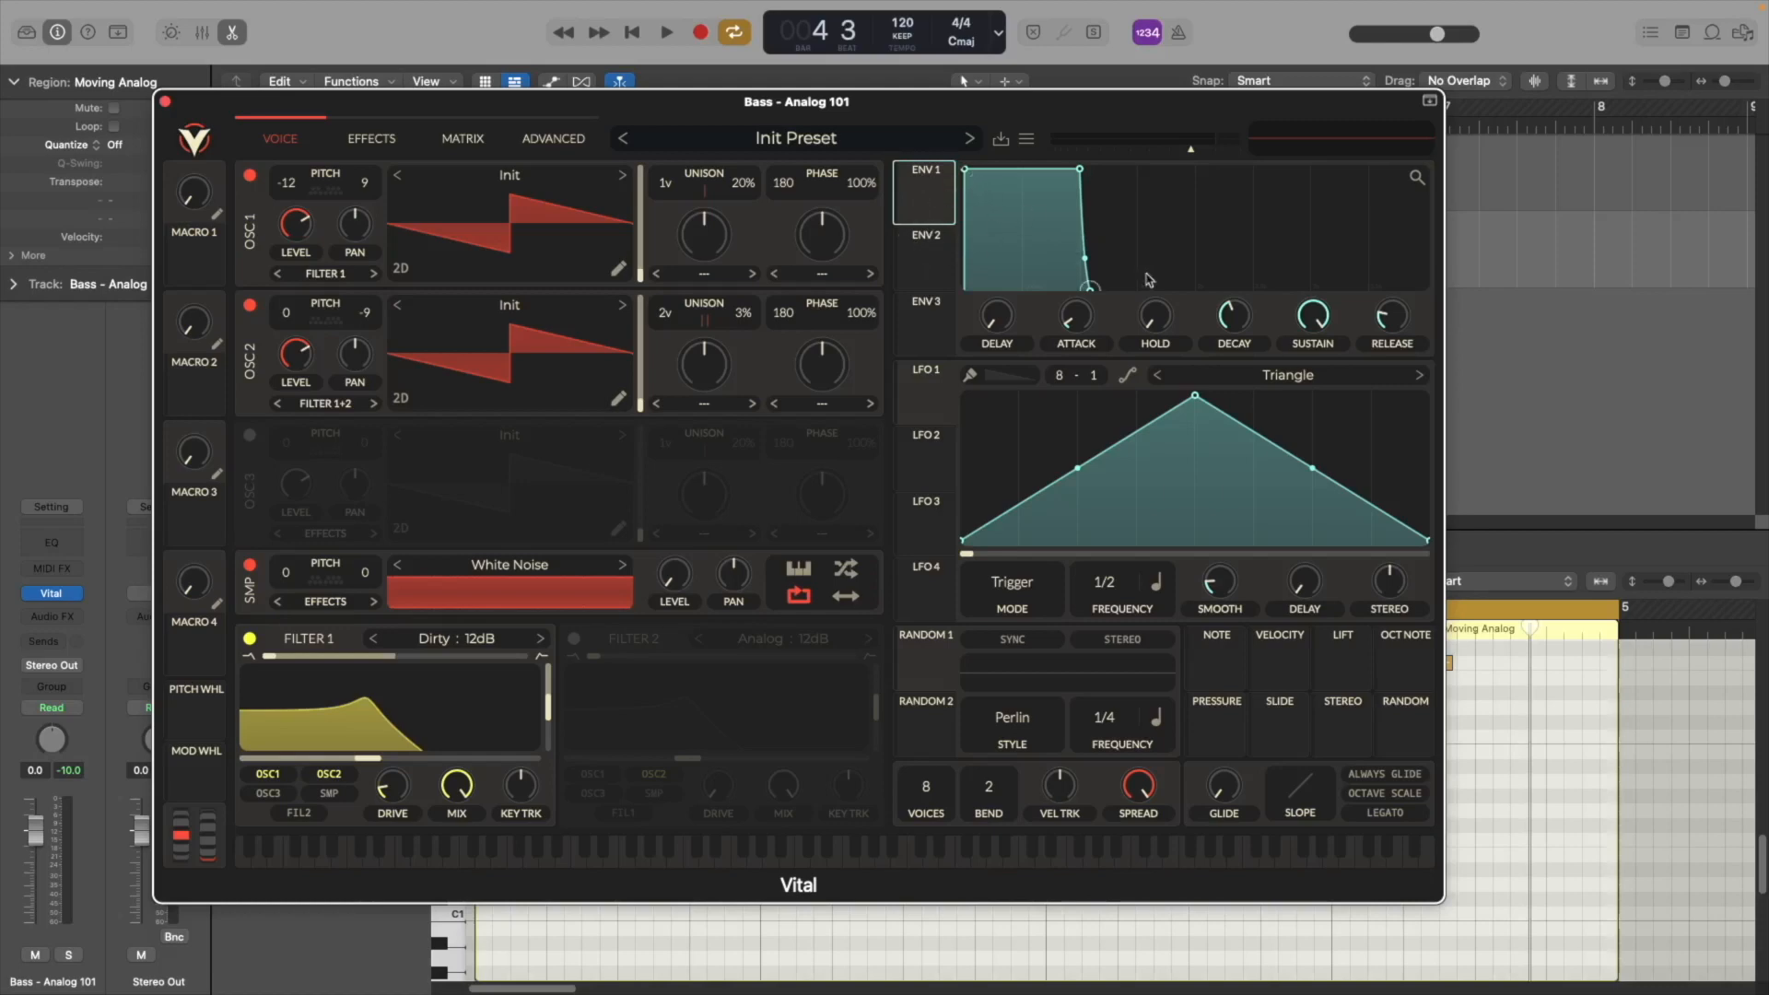
left_click_drag(1395, 326, 1404, 302)
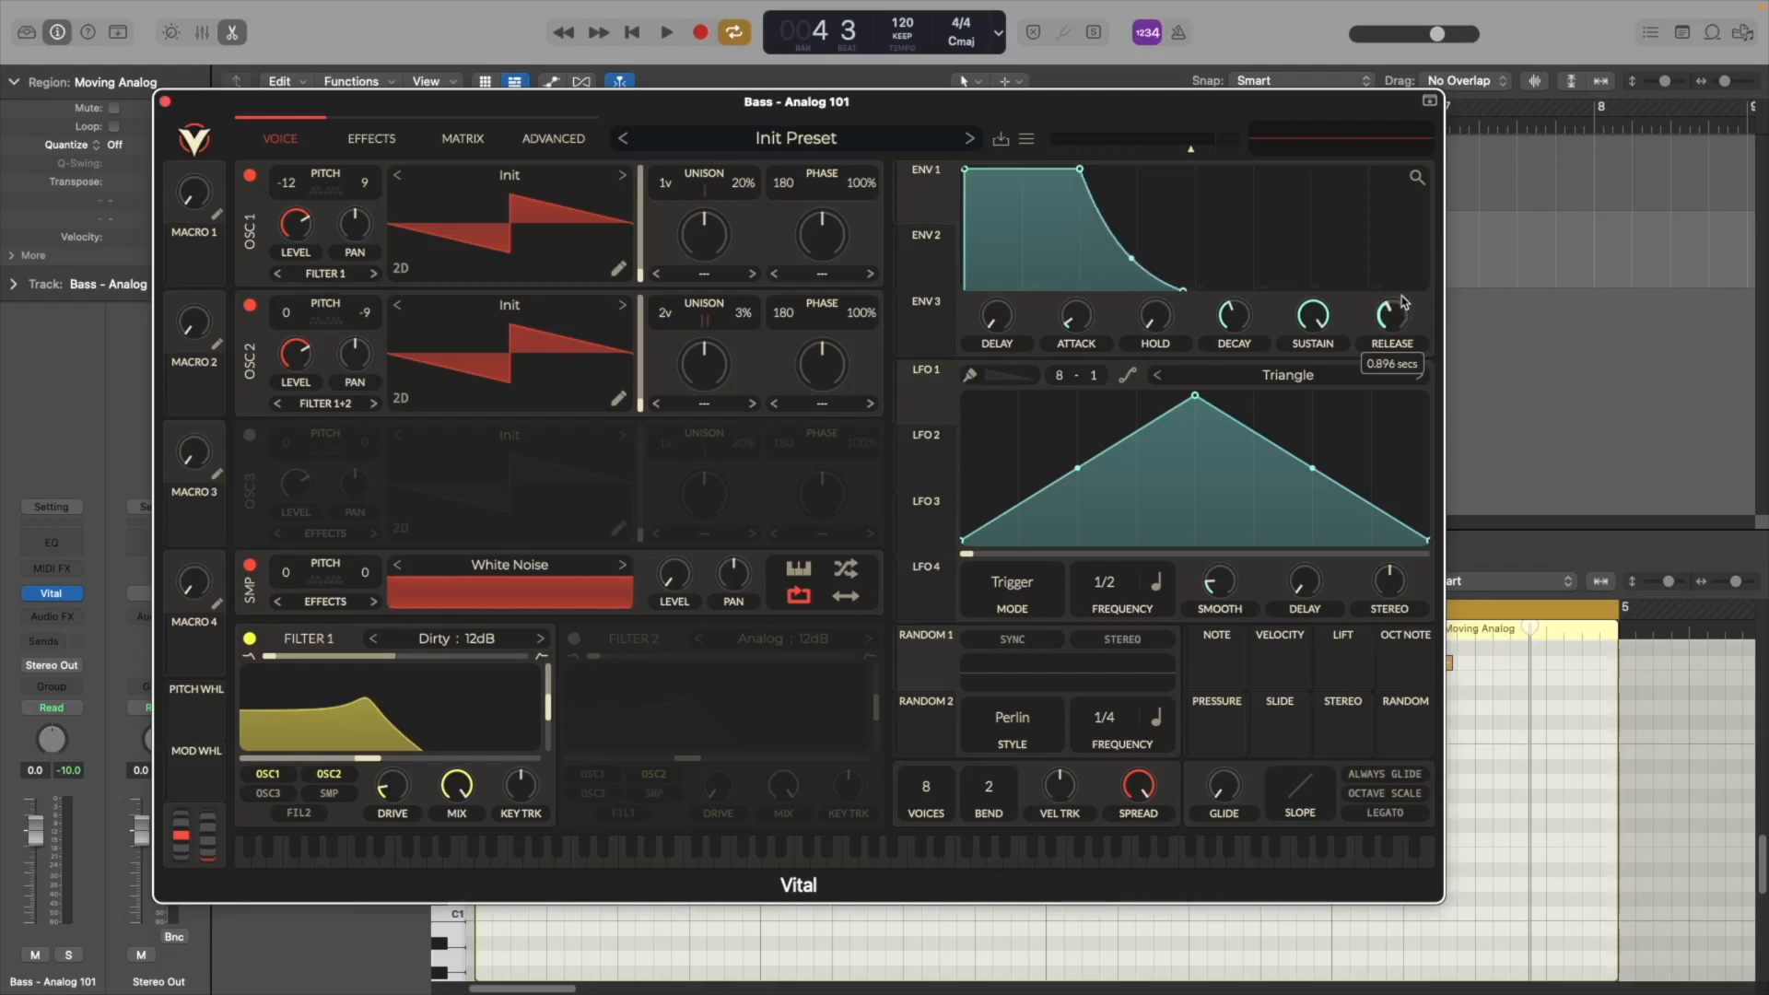
key("space")
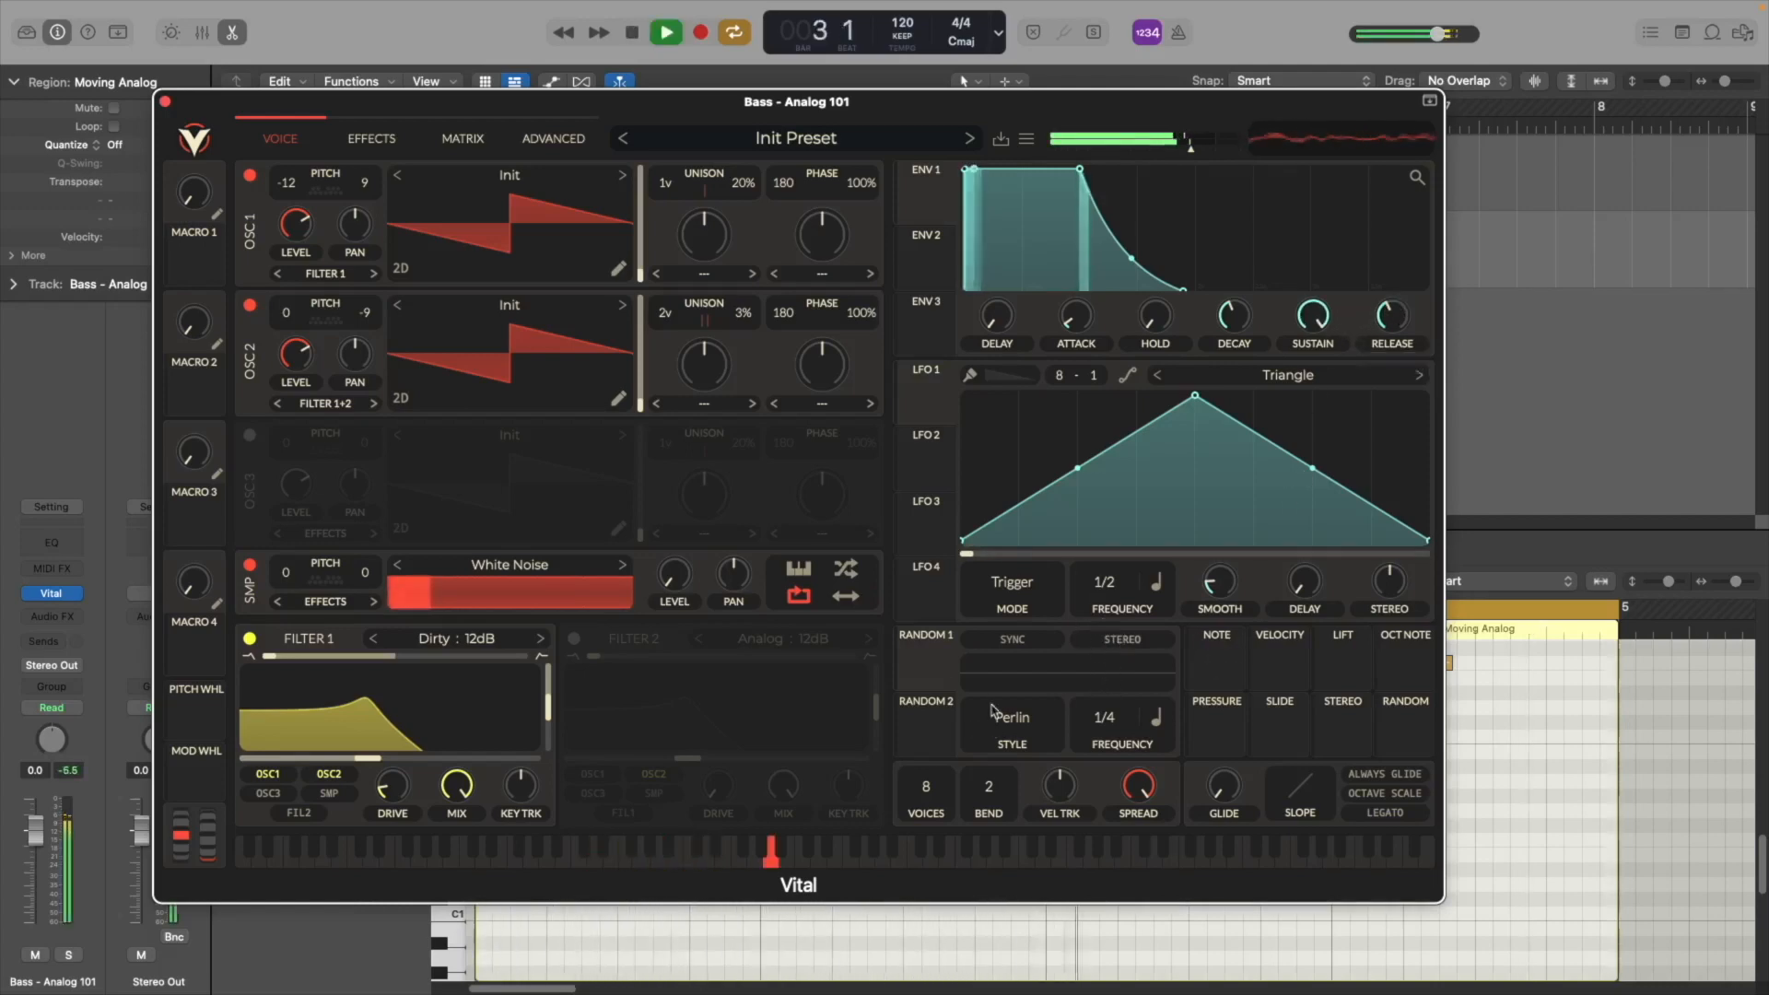
key("space")
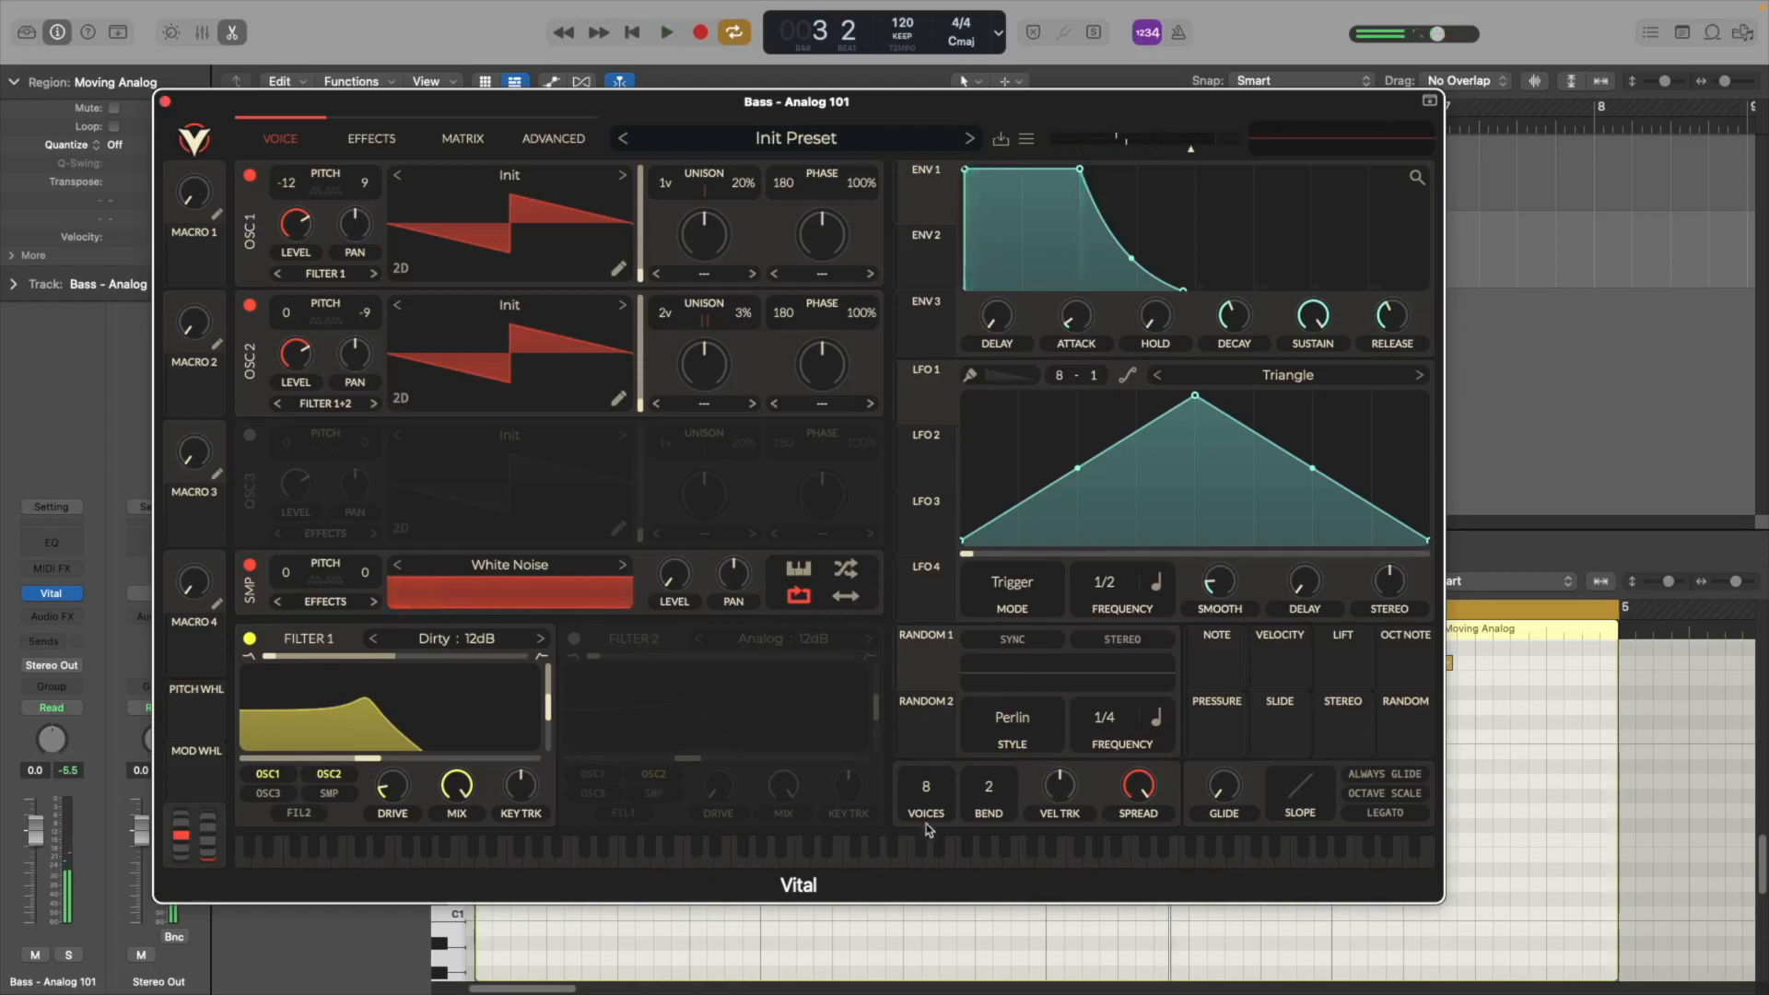
Set the synth's voice count to 1 and audition it
left_click_drag(936, 779, 941, 834)
key("space")
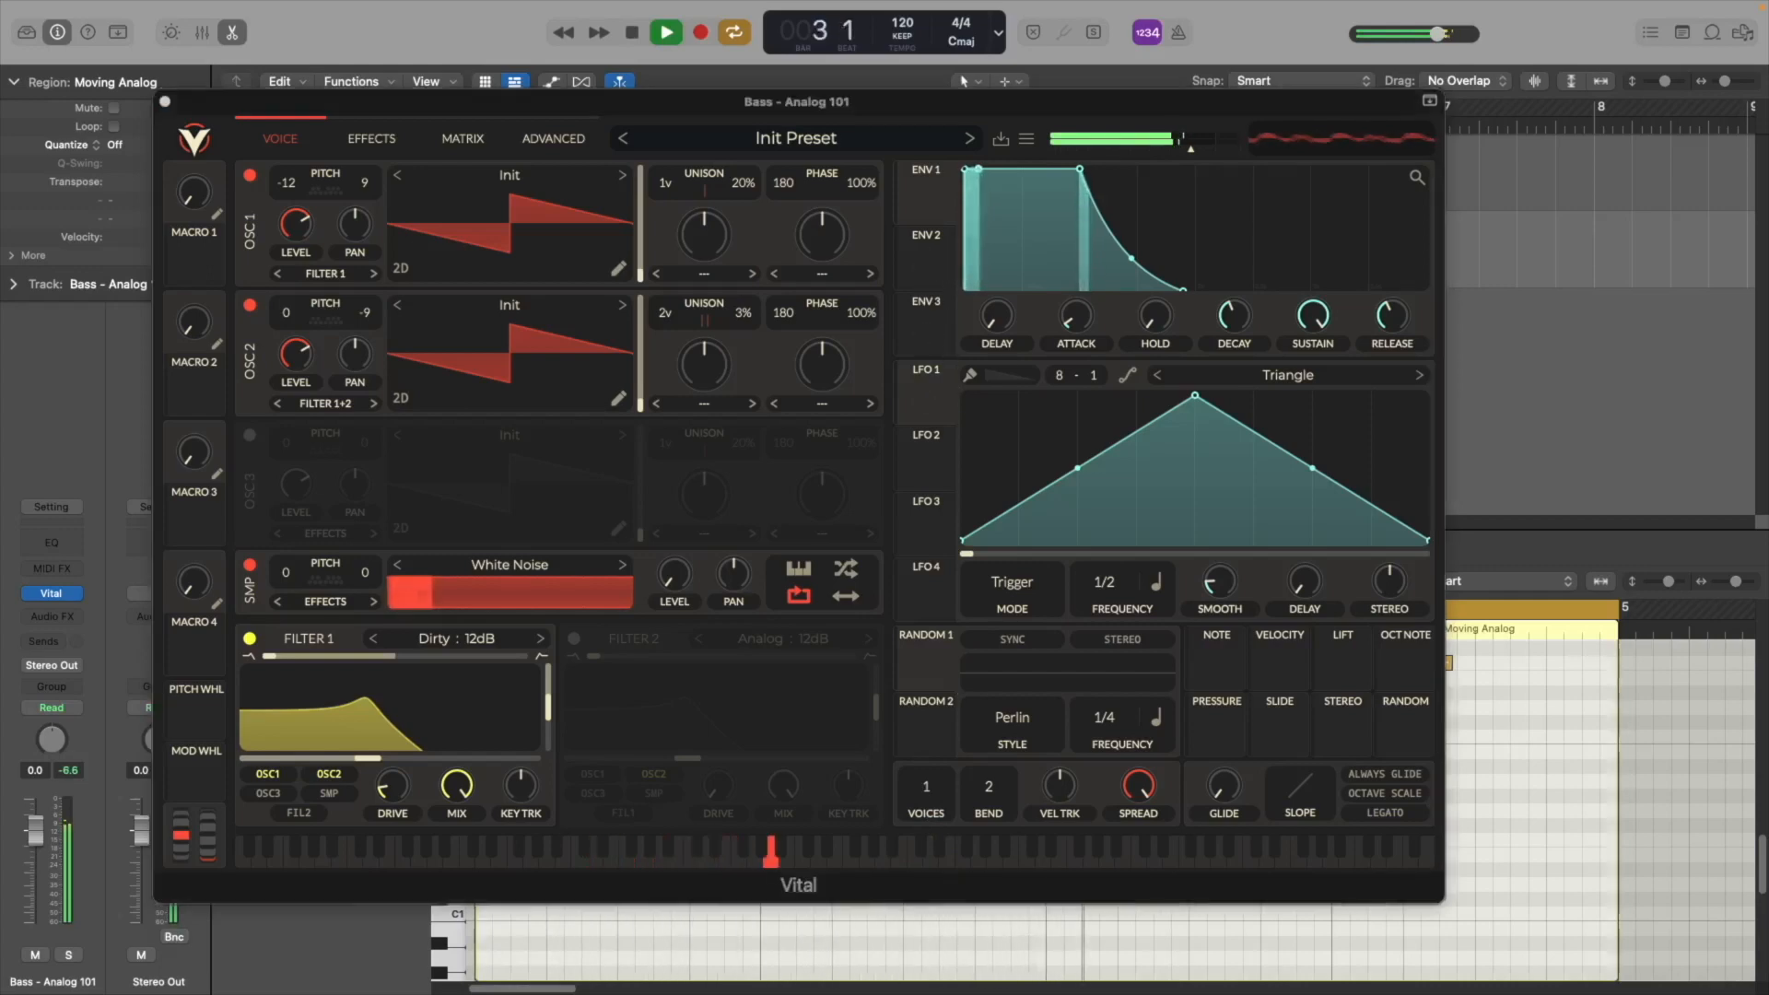
key("space")
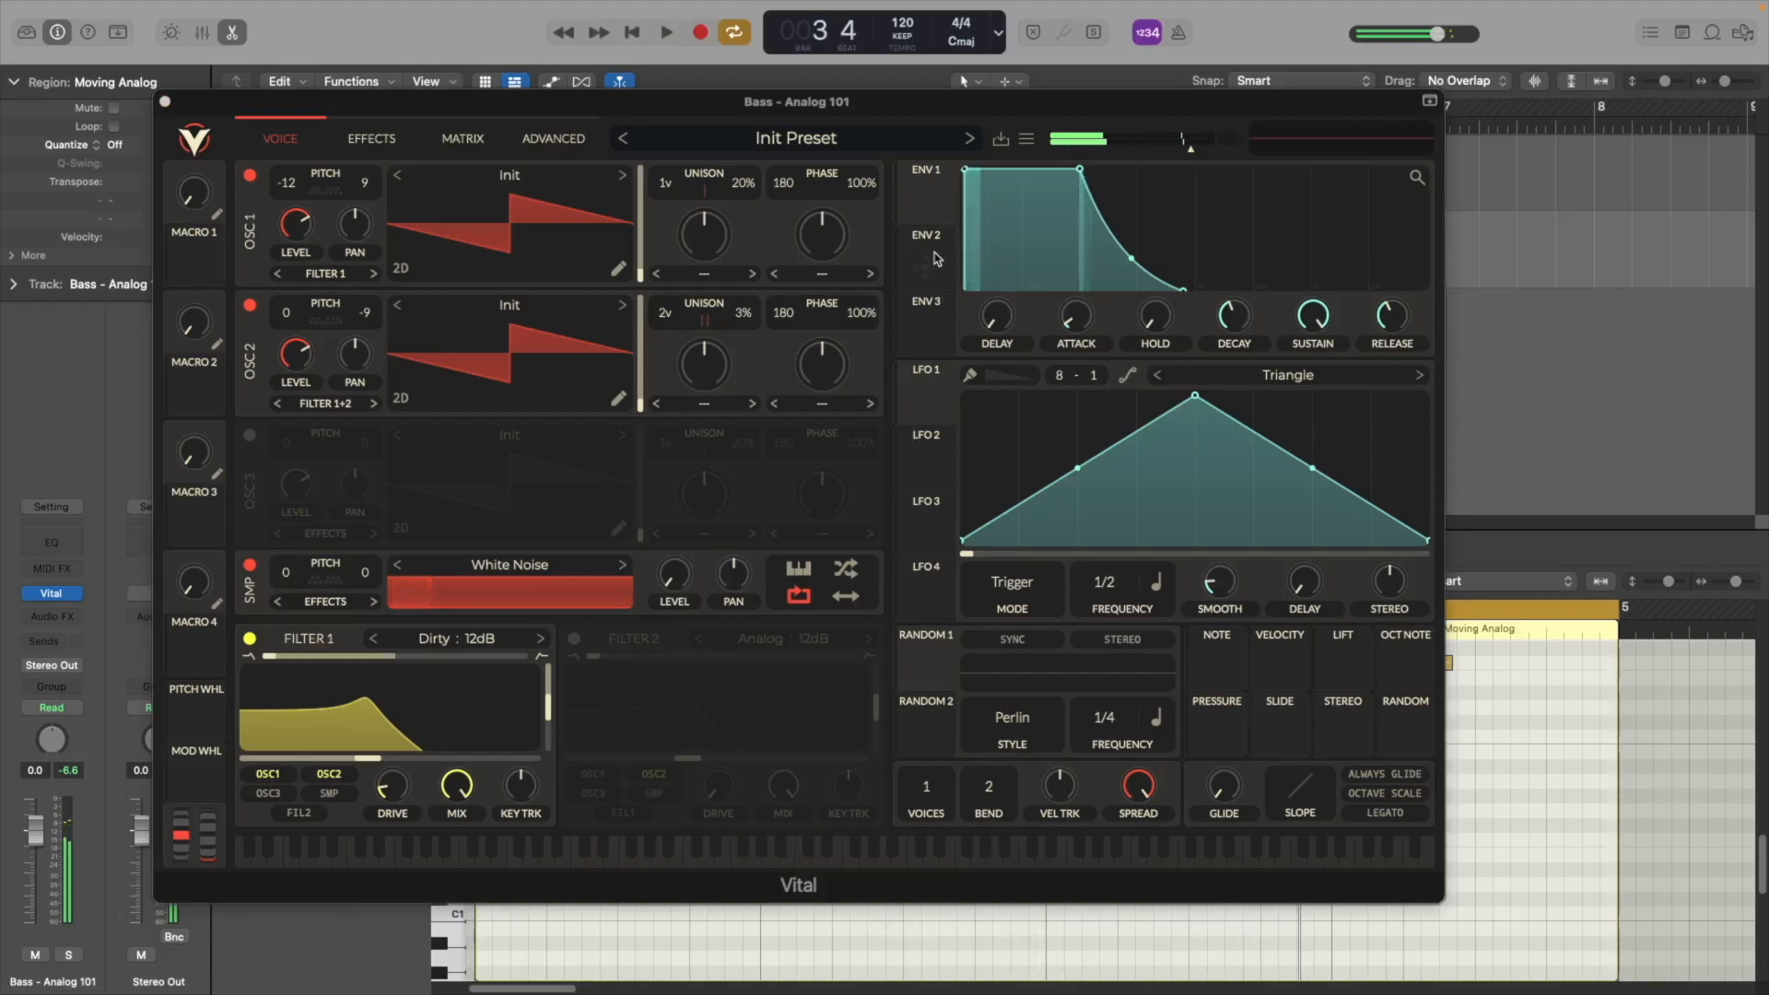
Route envelope 2 to Filter 1's cutoff
left_click(930, 258)
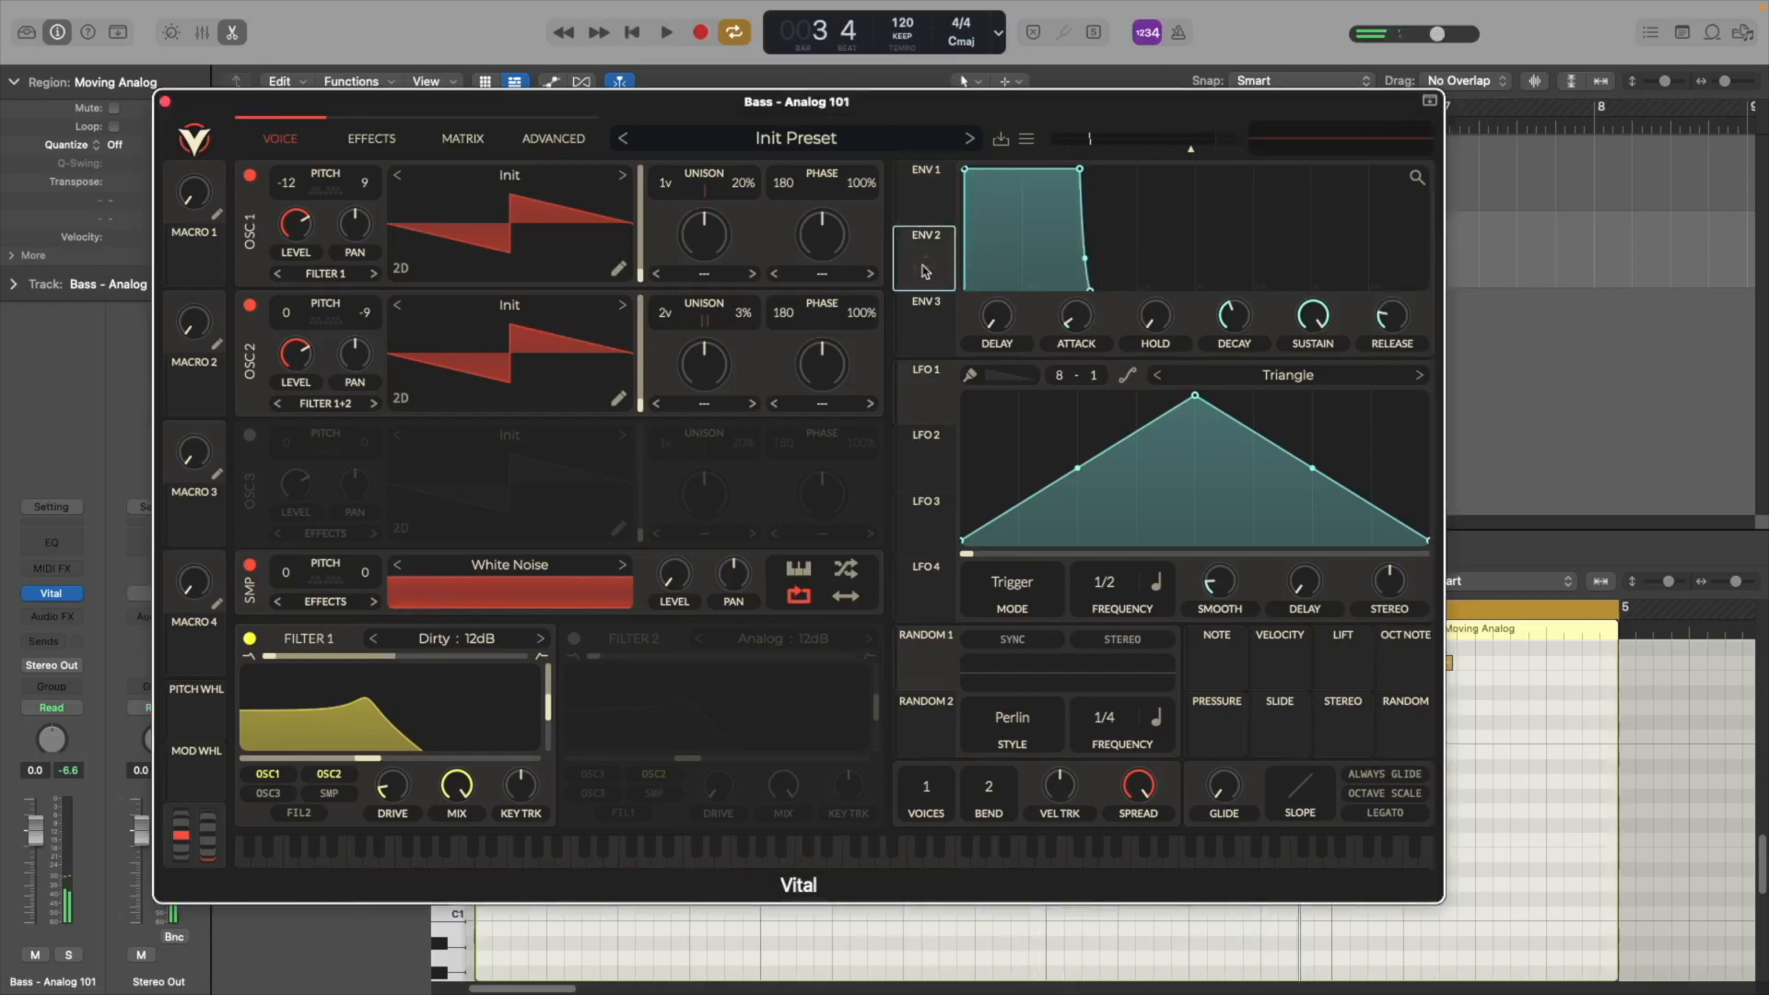
left_click_drag(925, 271, 427, 731)
Shape envelope 2 into a fast decay and set its release to about 0.533 seconds
left_click_drag(1084, 170, 998, 252)
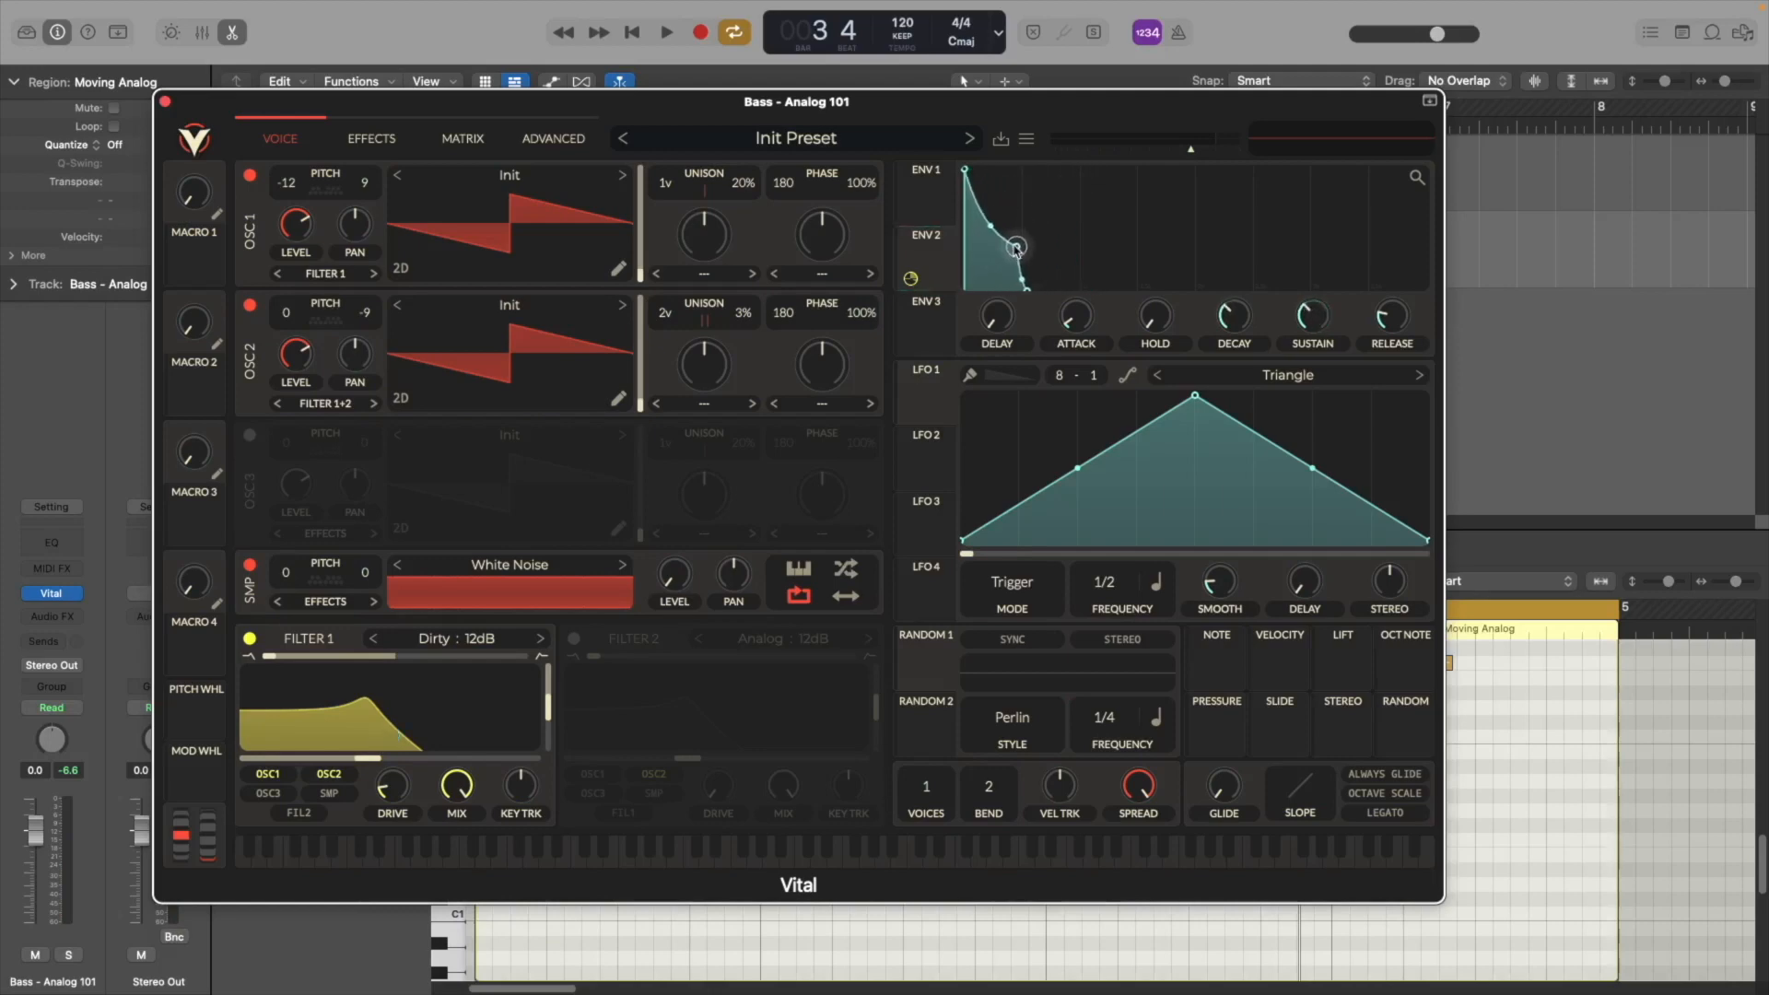
left_click_drag(1392, 320, 1400, 306)
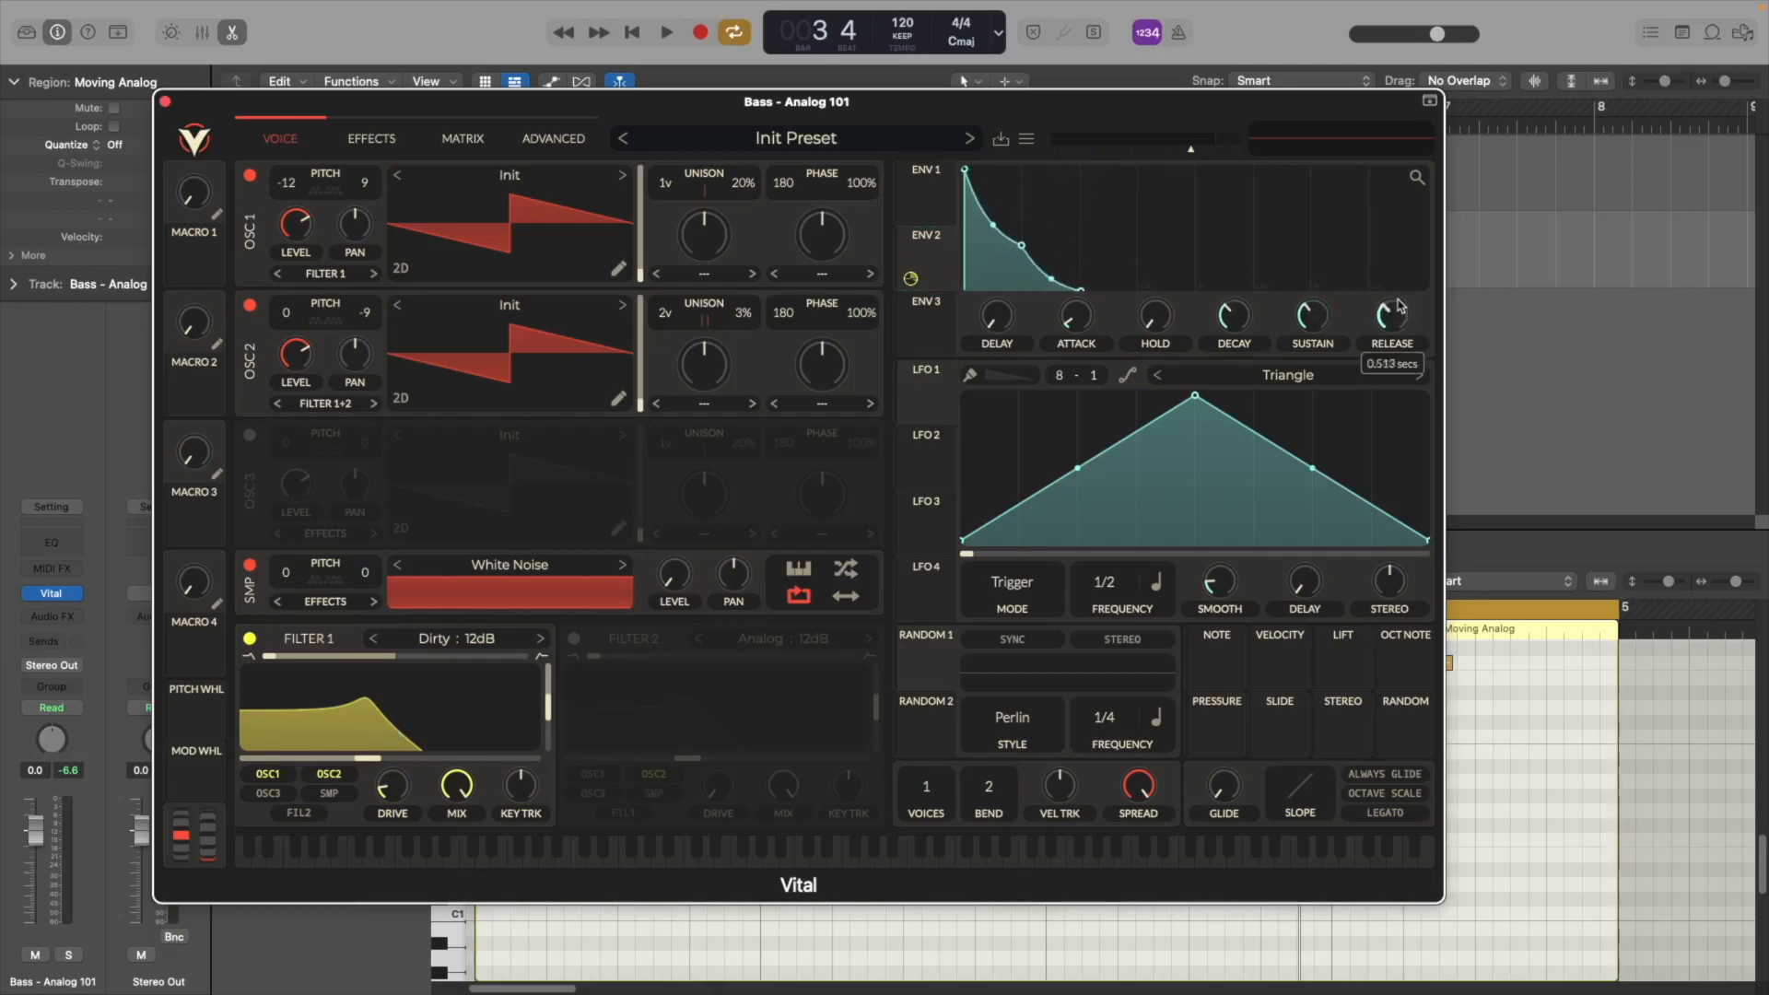
Adjust envelope 2's modulation amount on Filter 1's cutoff while playing back
key("space")
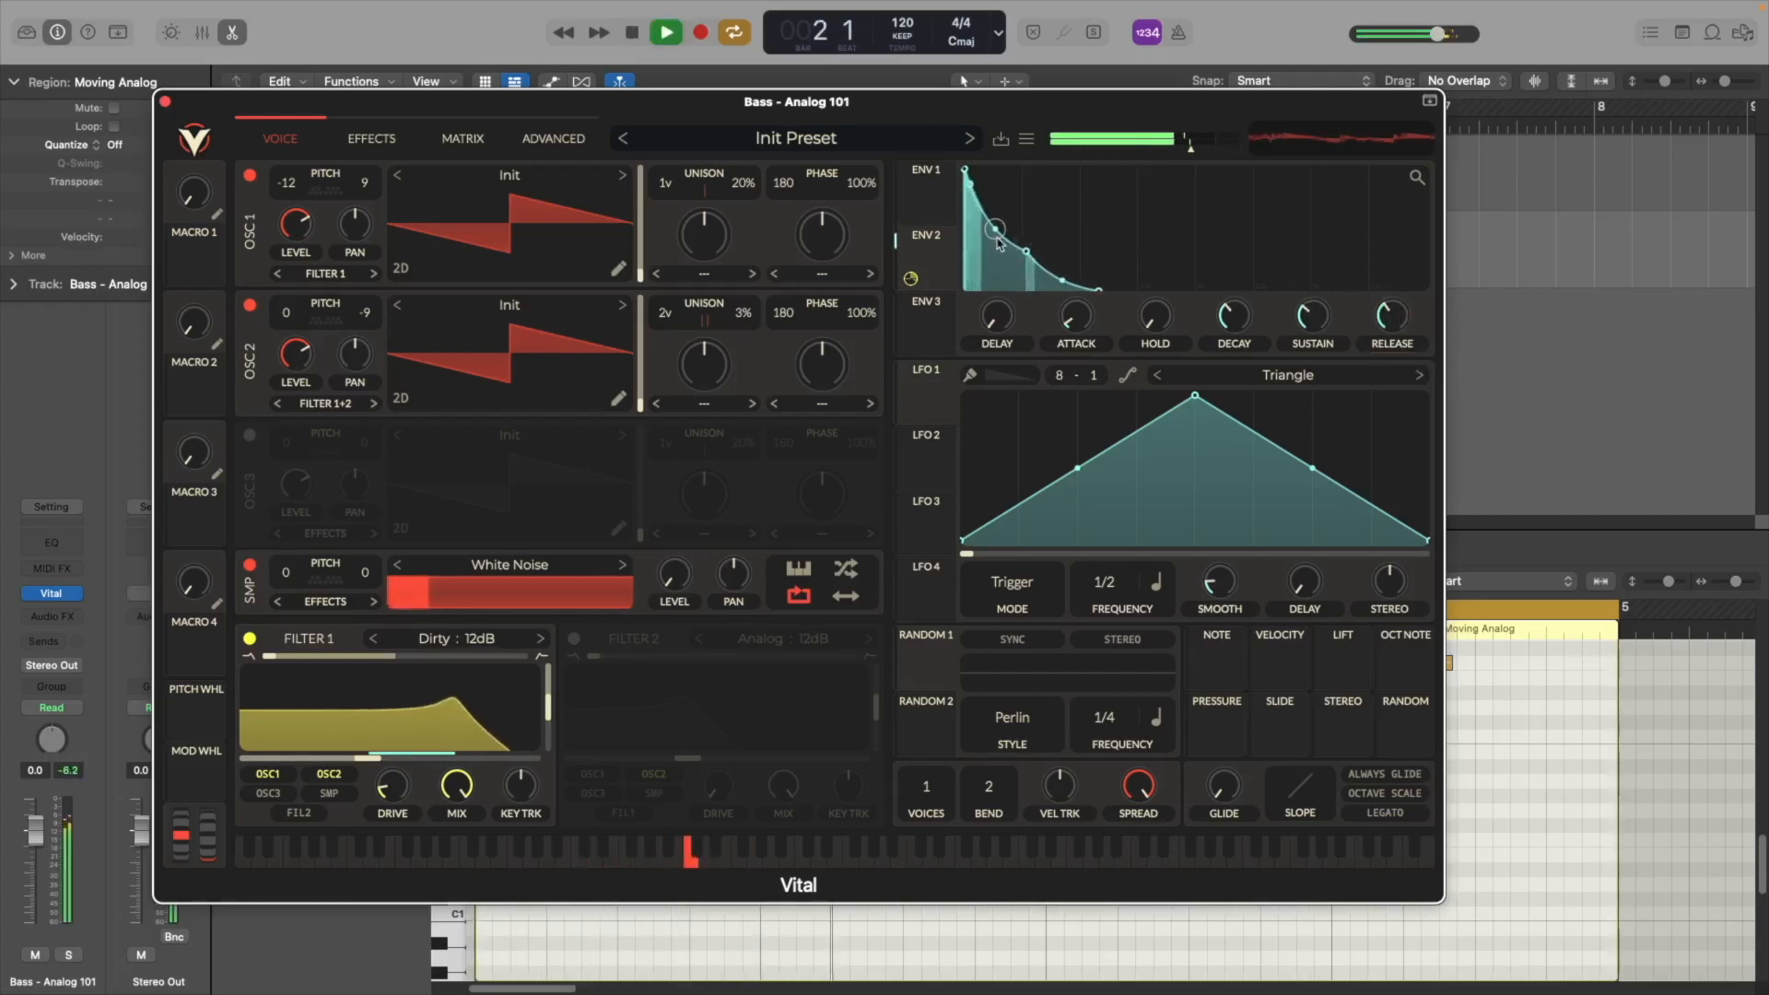
key("space")
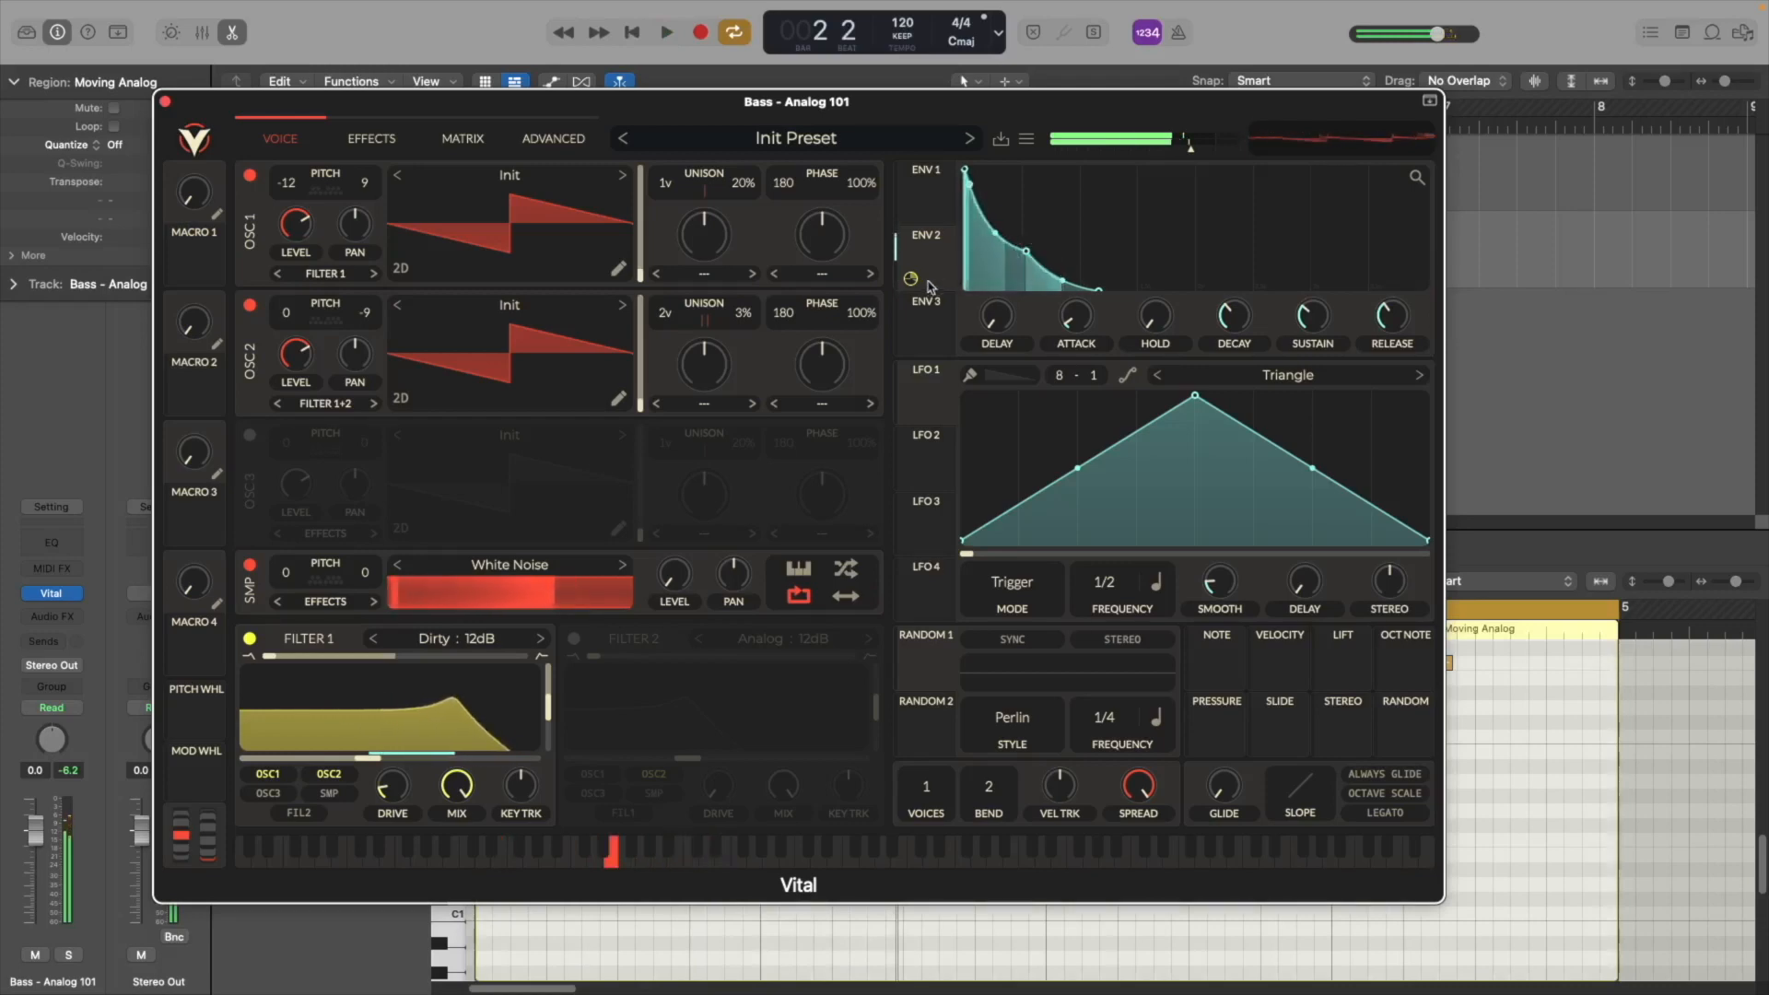
left_click_drag(914, 283, 913, 278)
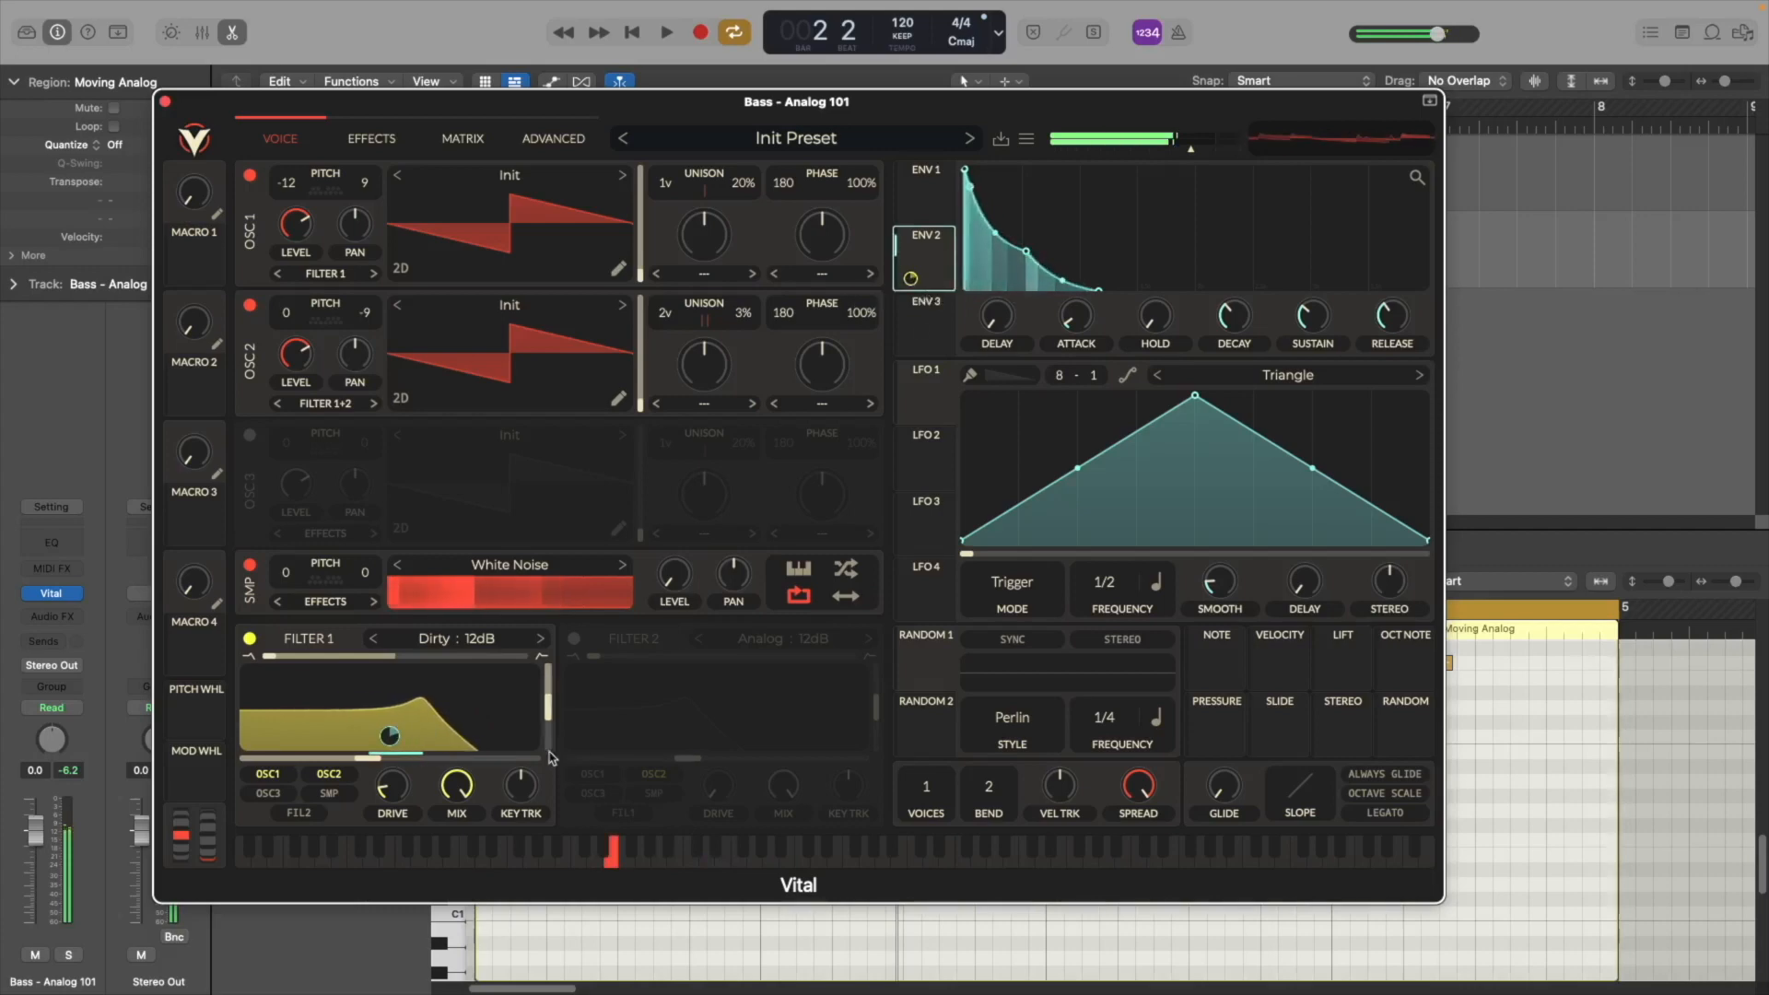
Nudge envelope 2's modulation depth on Filter 1's cutoff slightly higher
left_click_drag(389, 756, 399, 754)
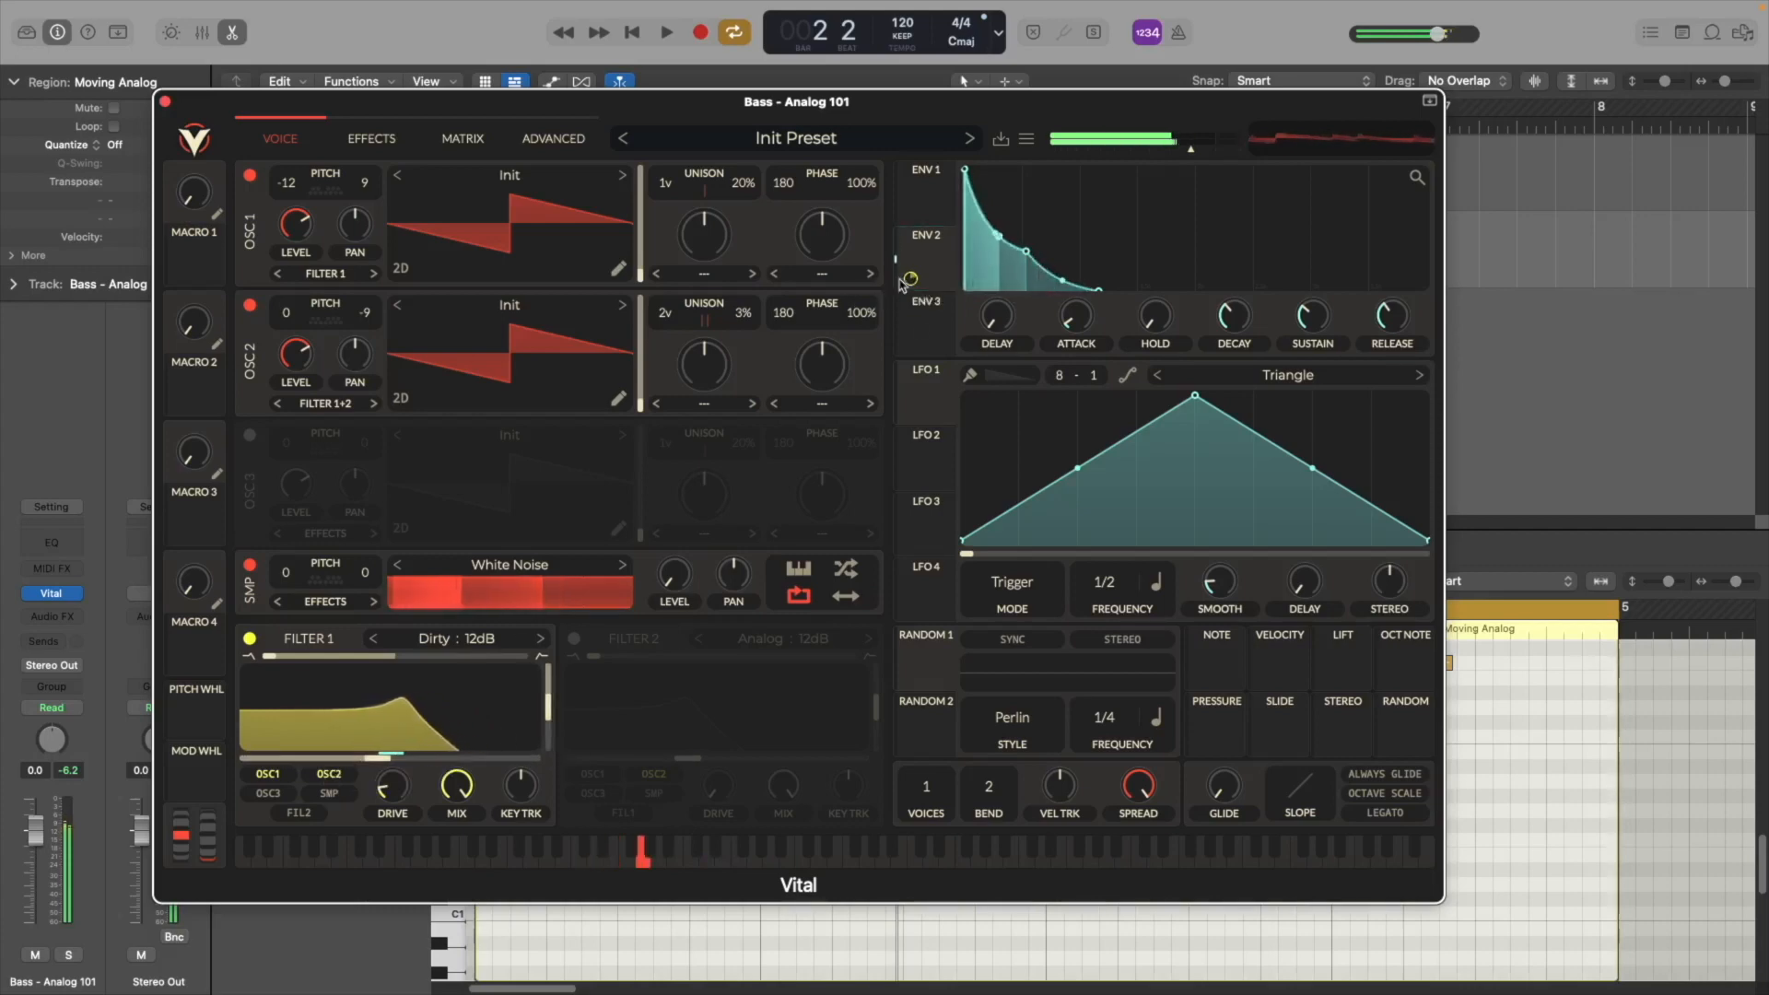
left_click_drag(911, 284, 910, 281)
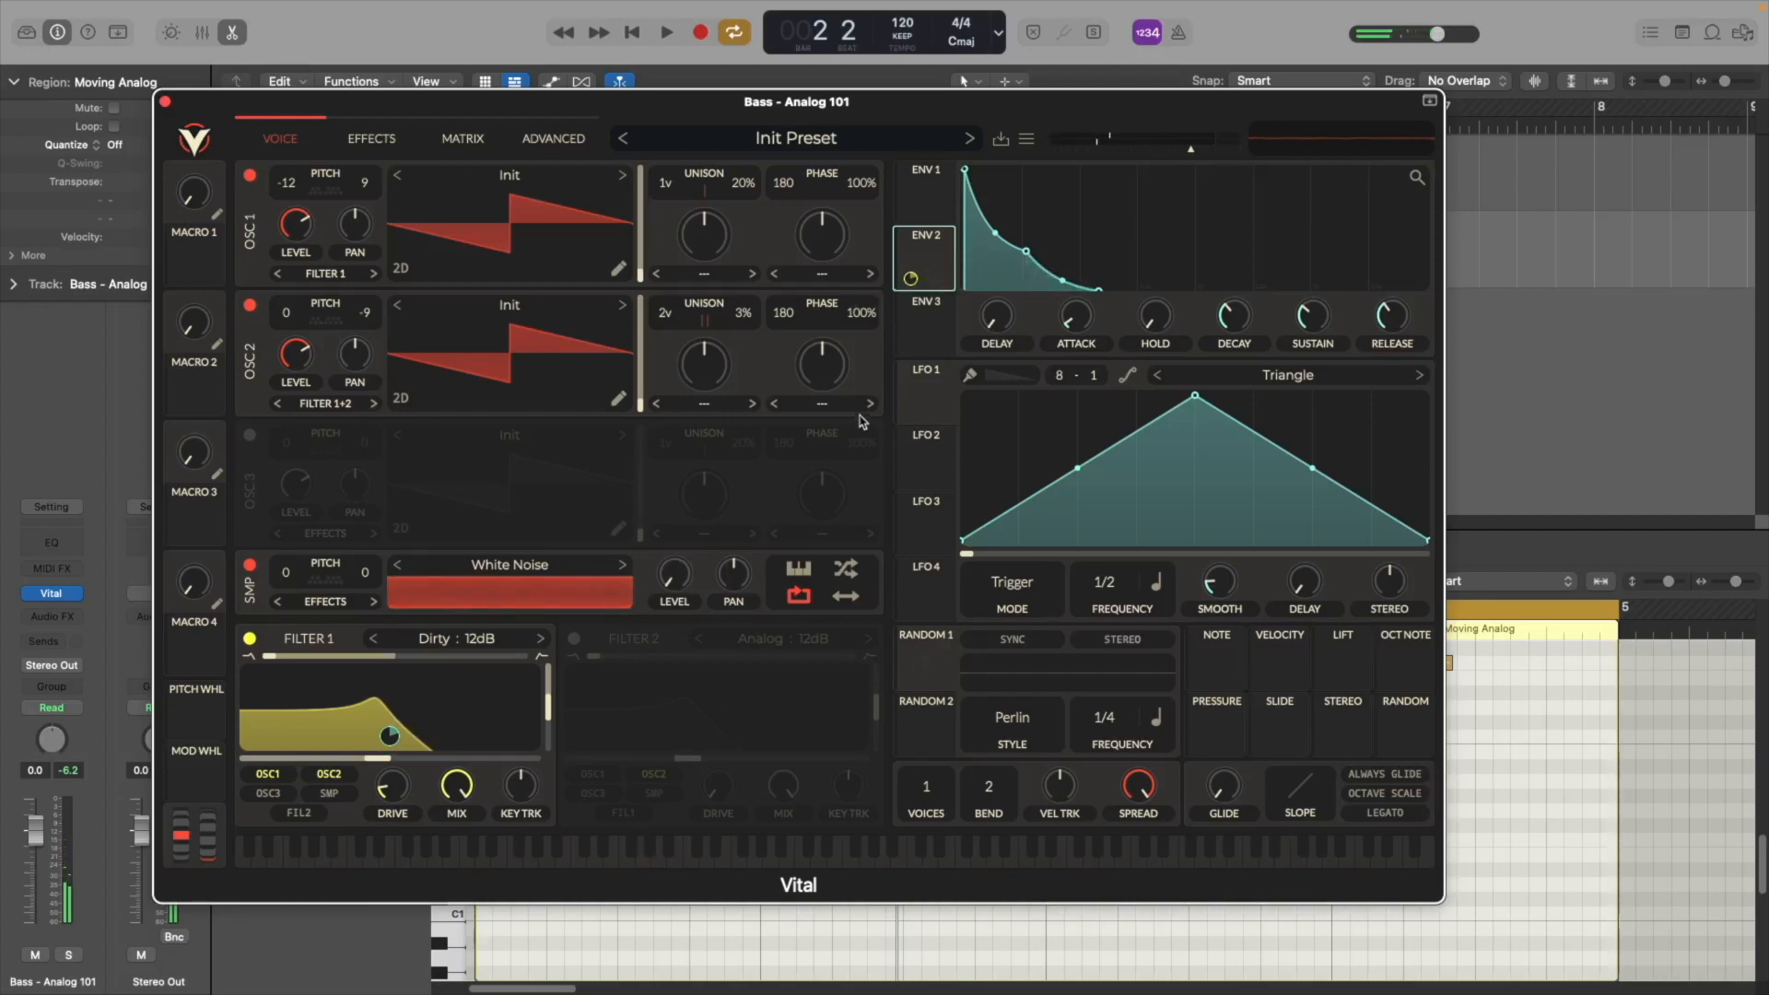
Route envelope 3 to the noise sample's level and shape it into a short pluck with minimal decay and sustain
left_click(923, 344)
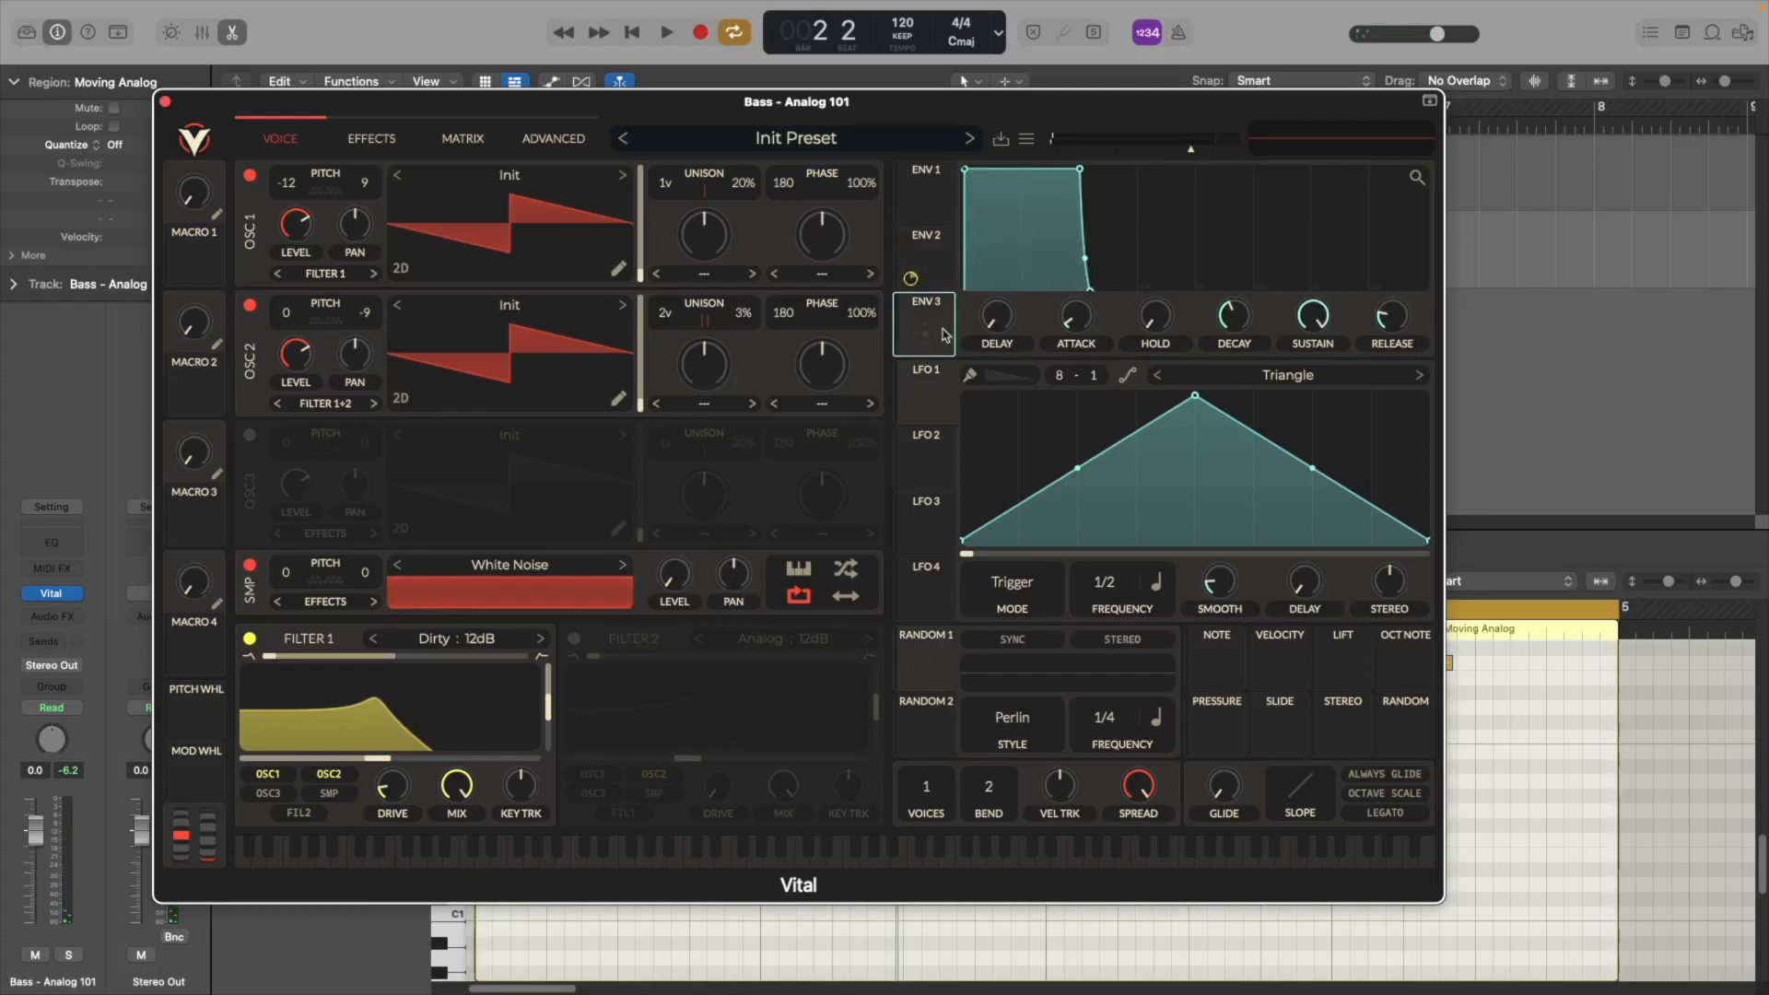
left_click_drag(928, 324, 673, 575)
mouse_move(912, 296)
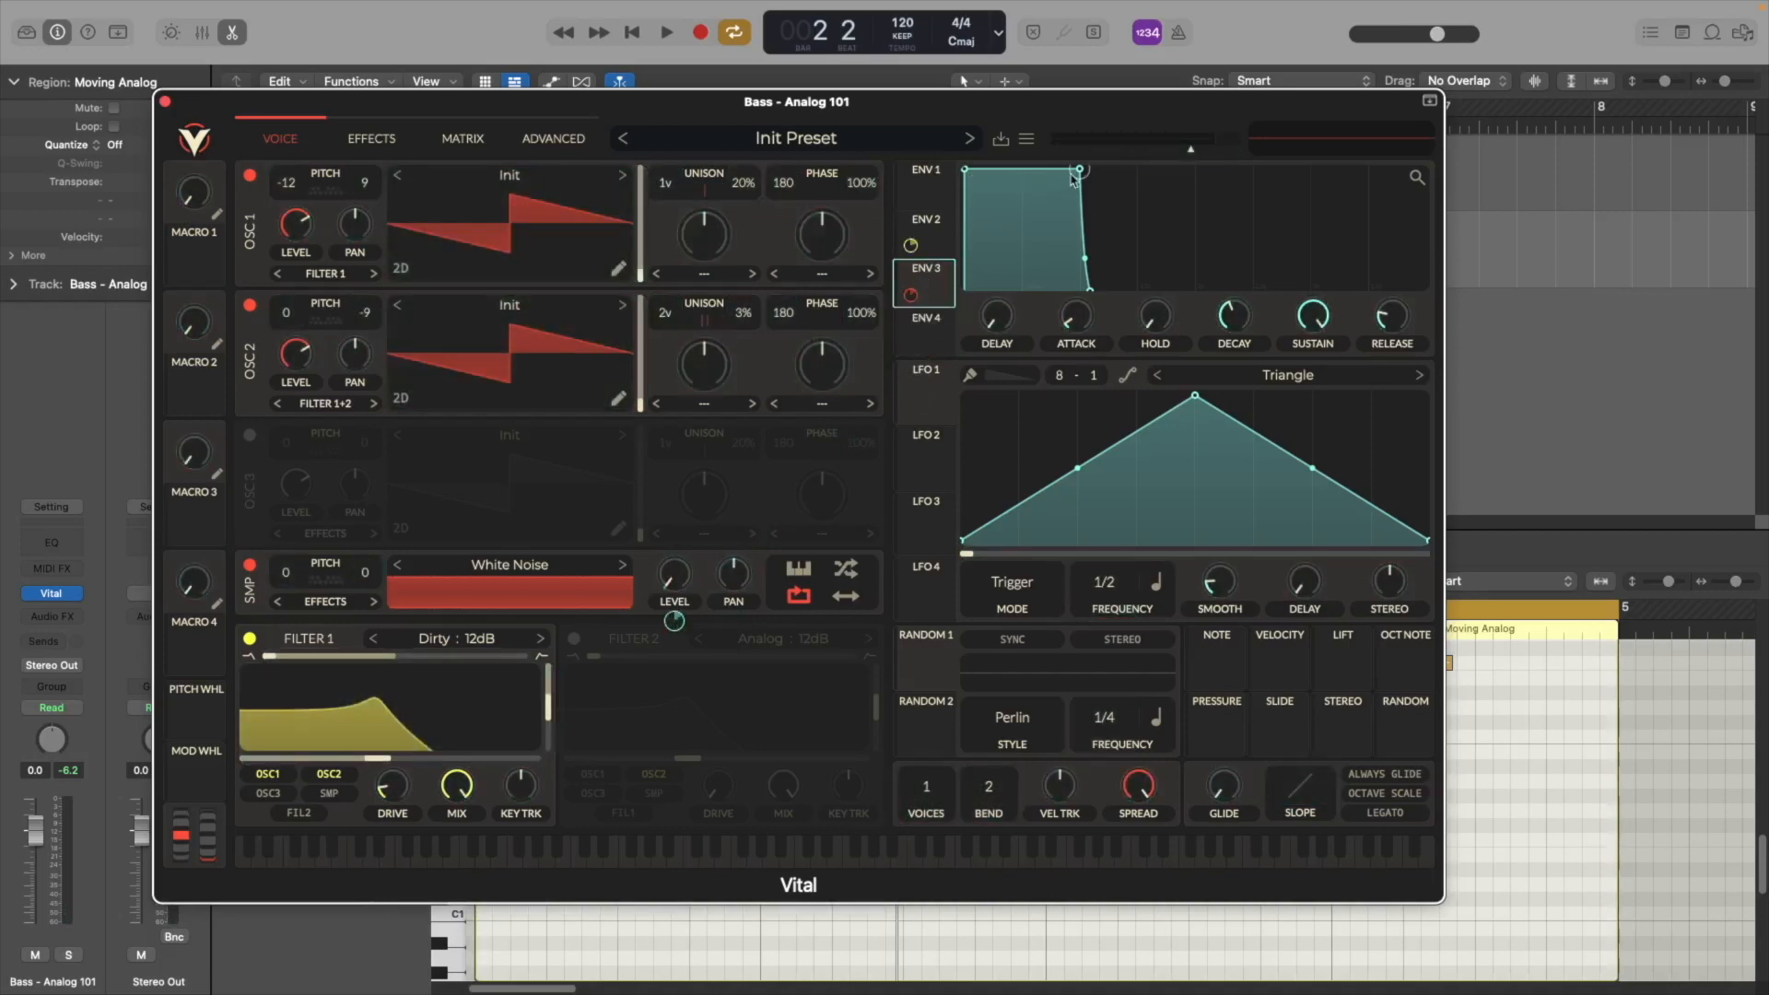
left_click_drag(1234, 316, 1234, 368)
mouse_move(1313, 316)
left_mouse_down()
mouse_move(1313, 378)
mouse_move(1314, 351)
left_mouse_up()
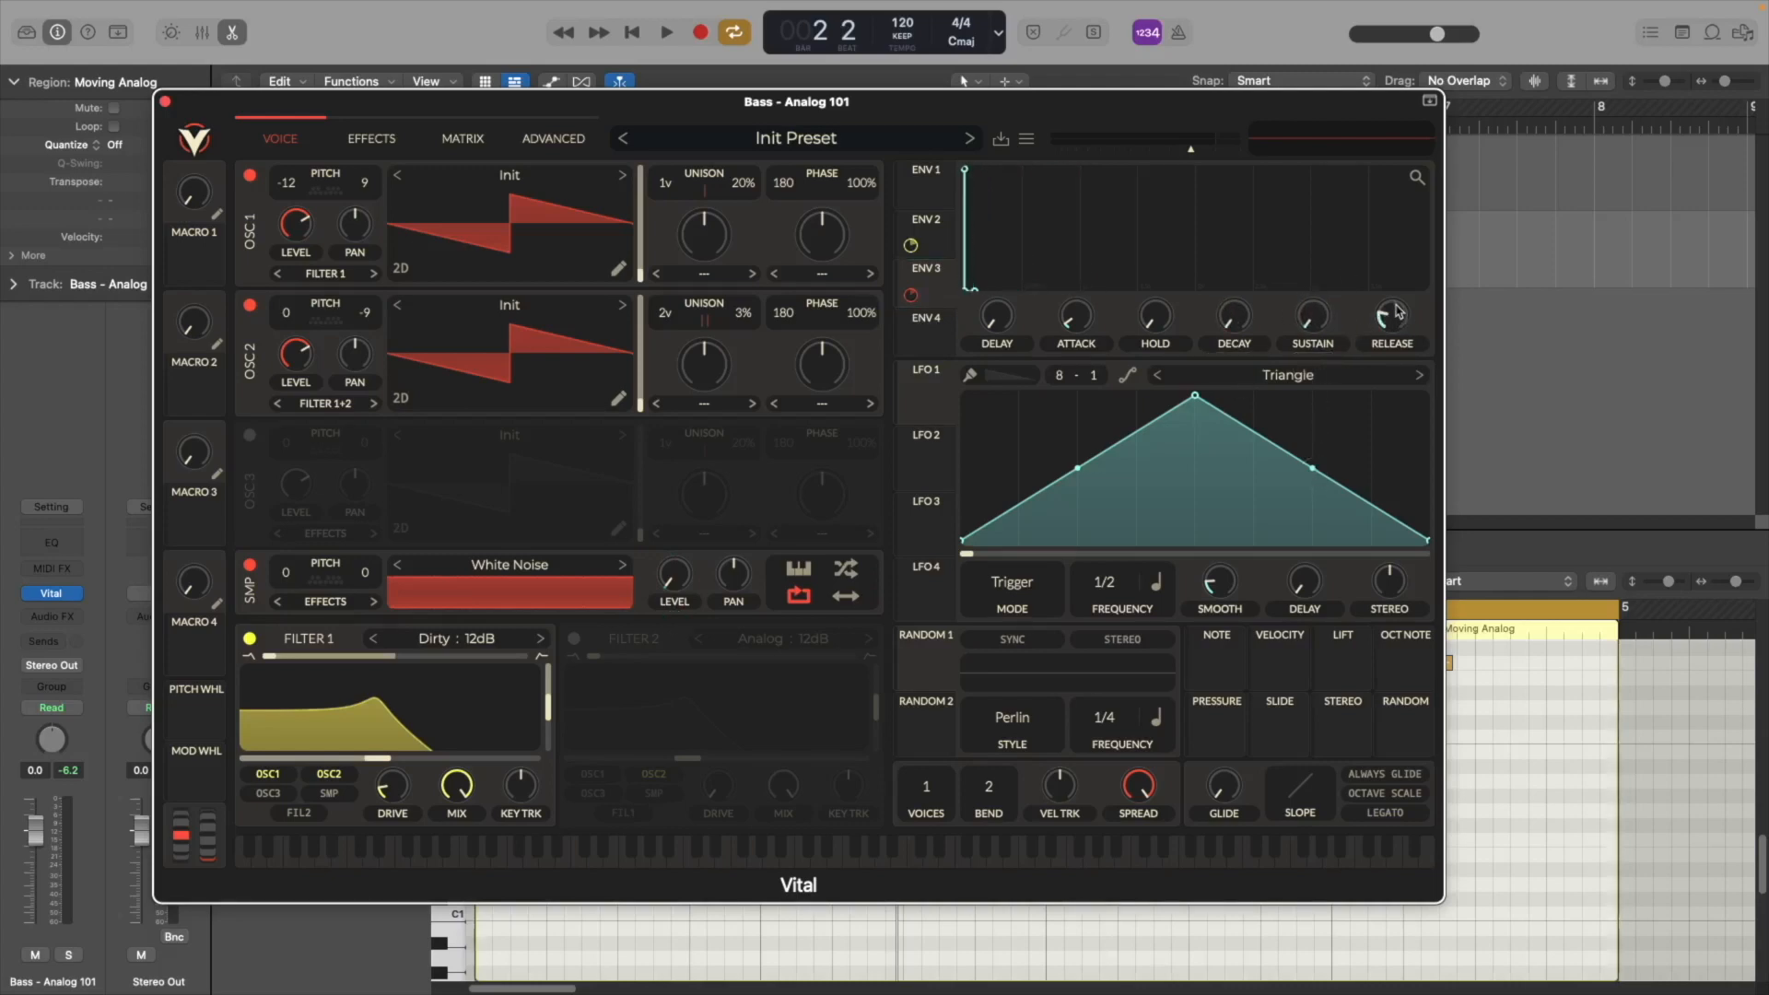
left_click_drag(1077, 318, 1075, 309)
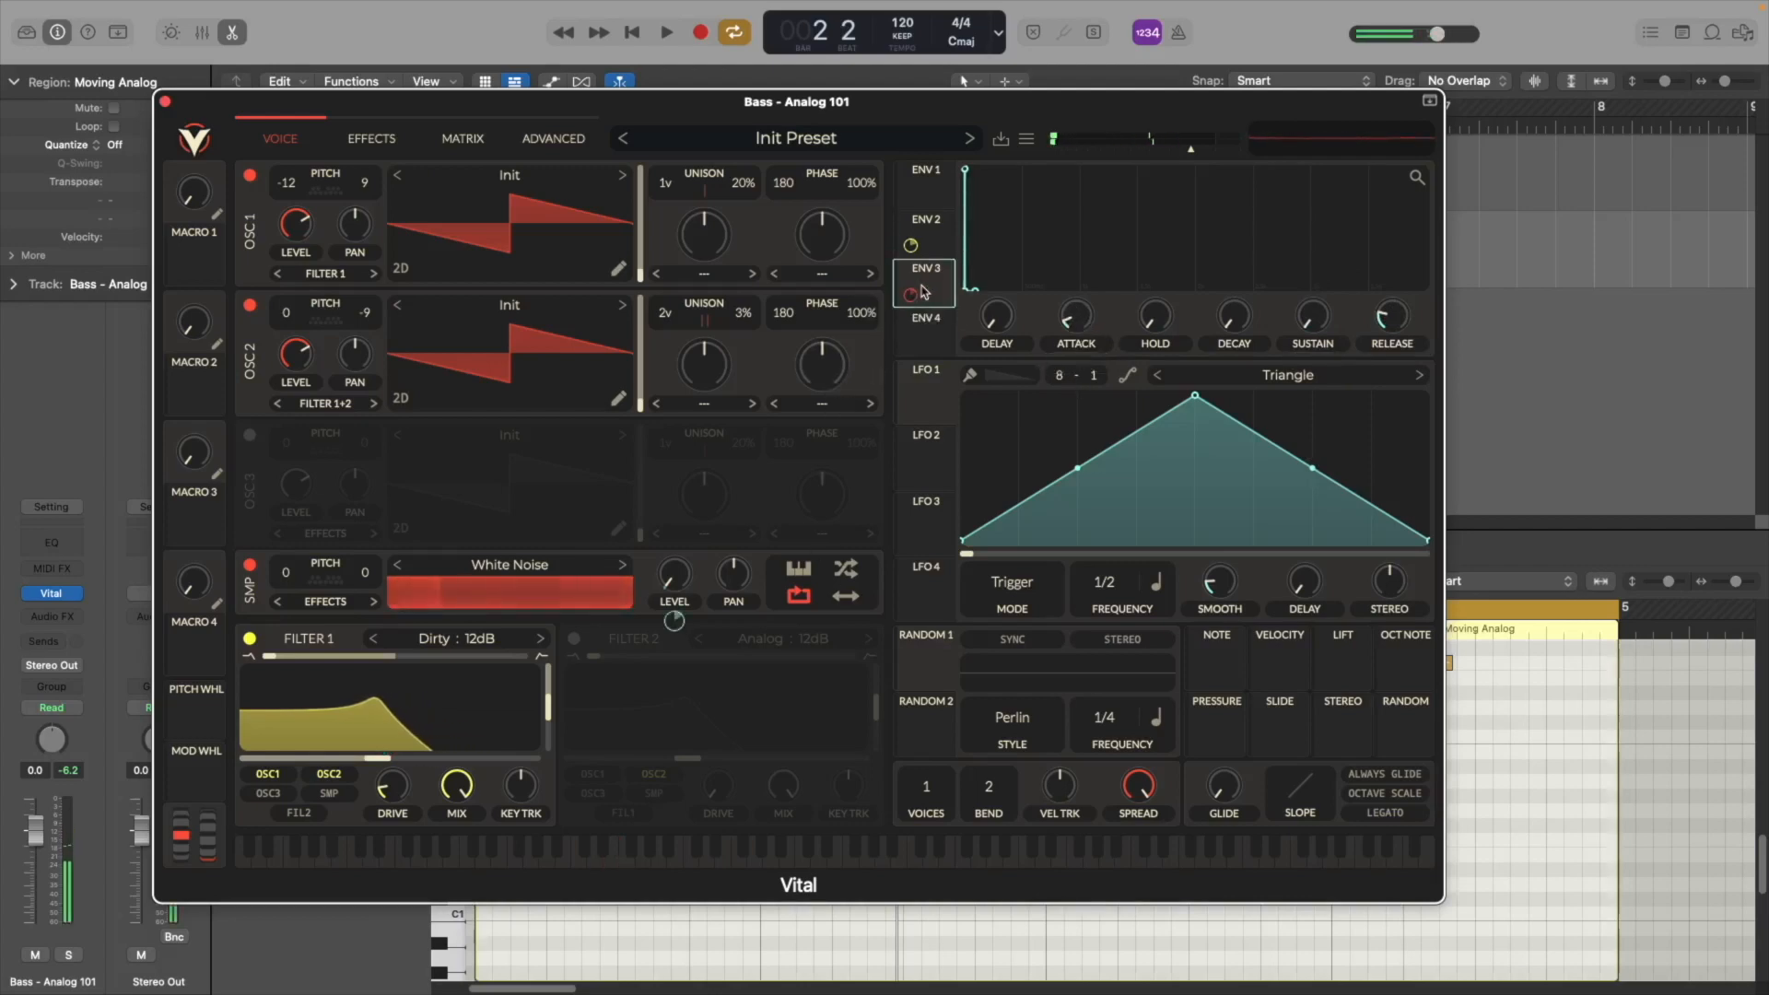
Disable oscillators 1 and 2 and audition the noise sample while adjusting envelope 3's amount on its level
left_click(250, 305)
left_click(249, 175)
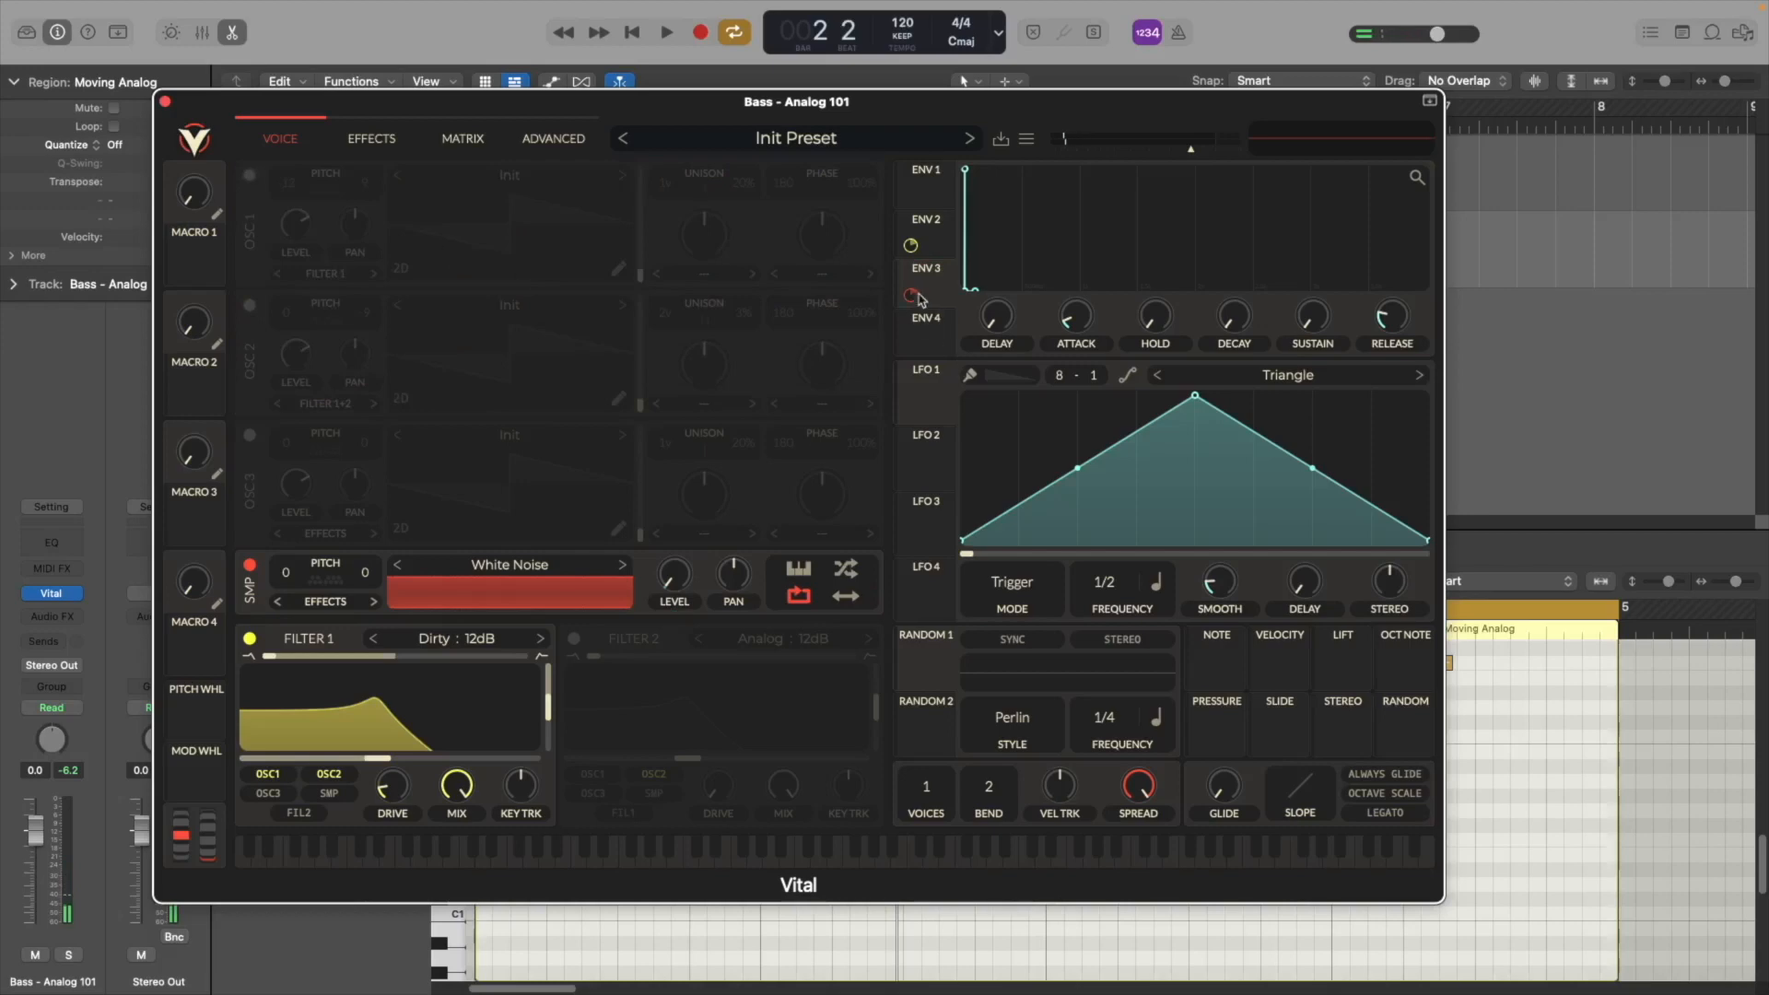
key("space")
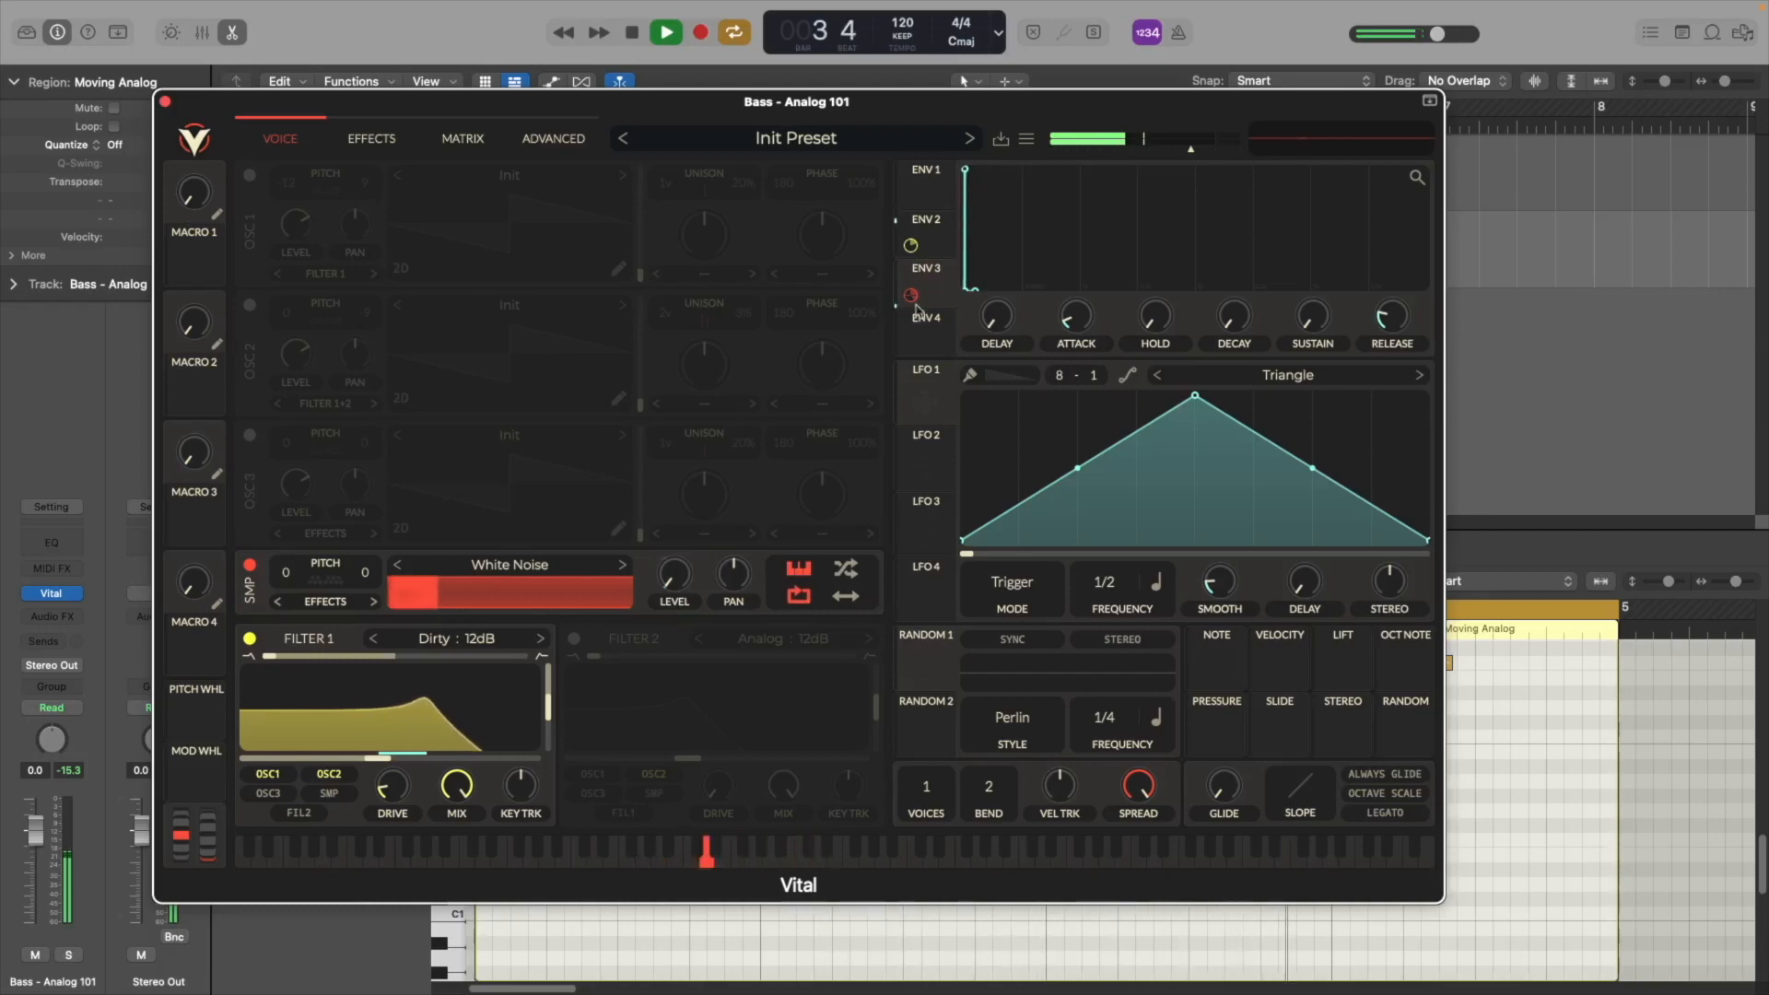
left_click_drag(910, 294, 675, 620)
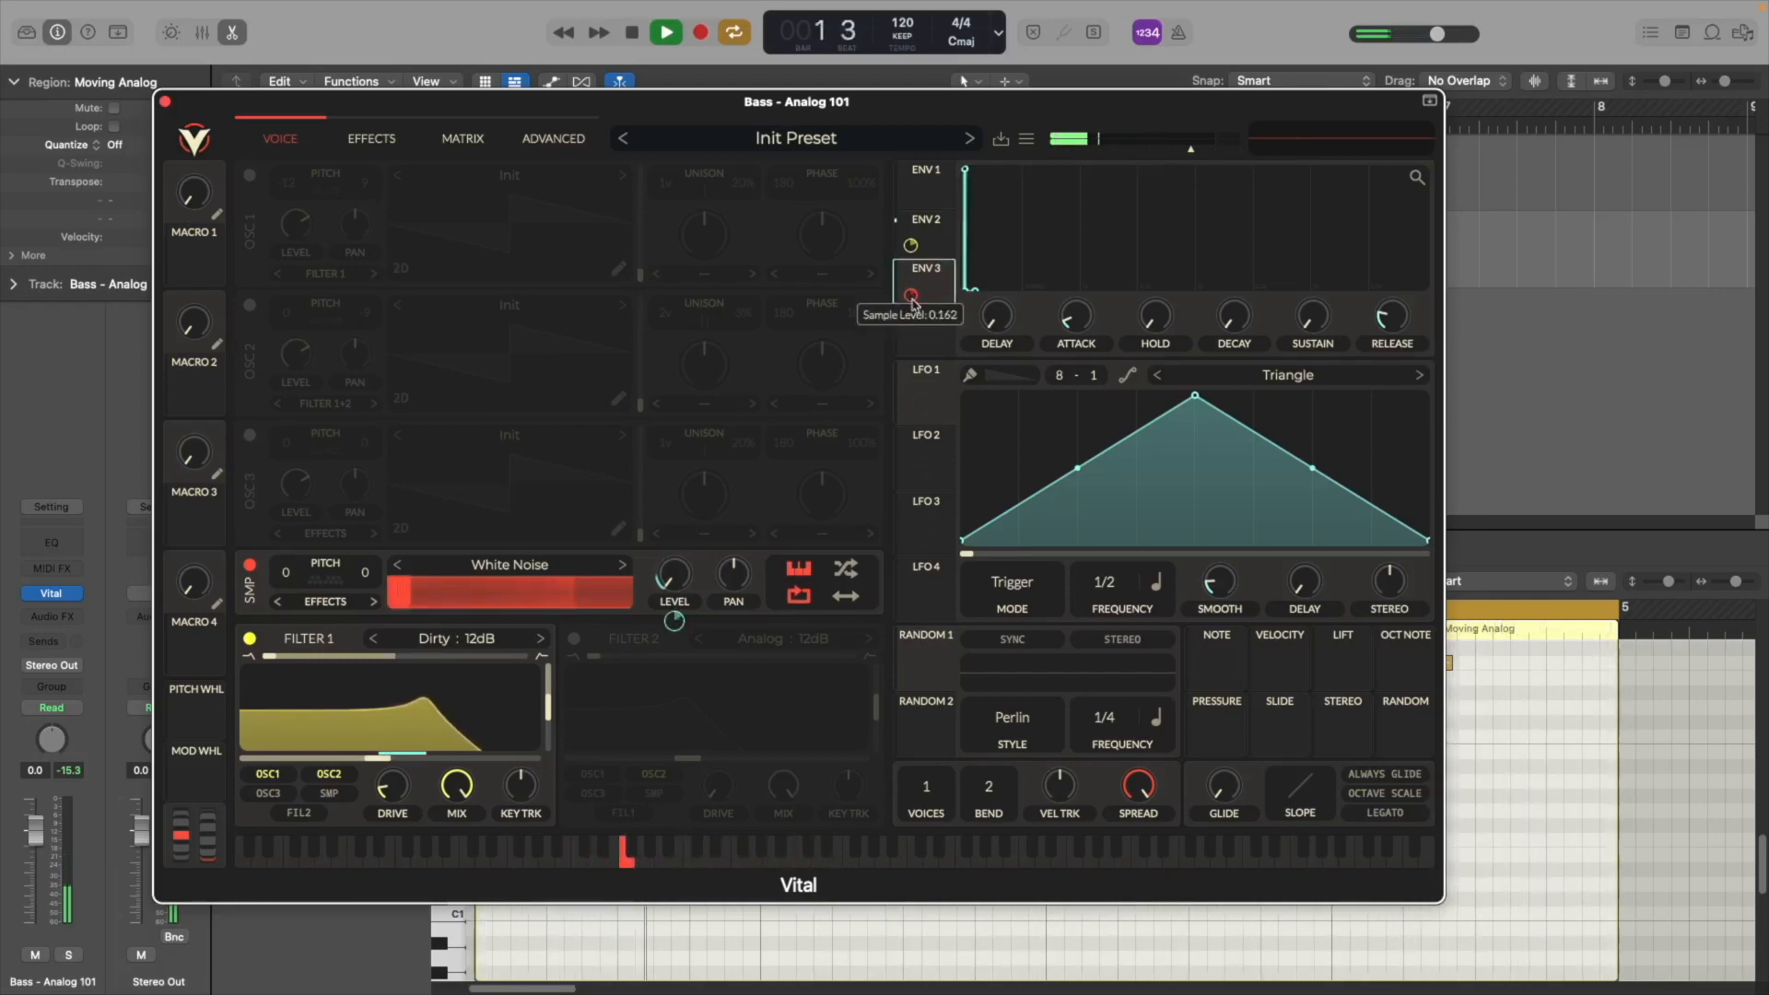
Re-enable oscillators 1 and 2 and stop playback
left_click(250, 175)
left_click(251, 306)
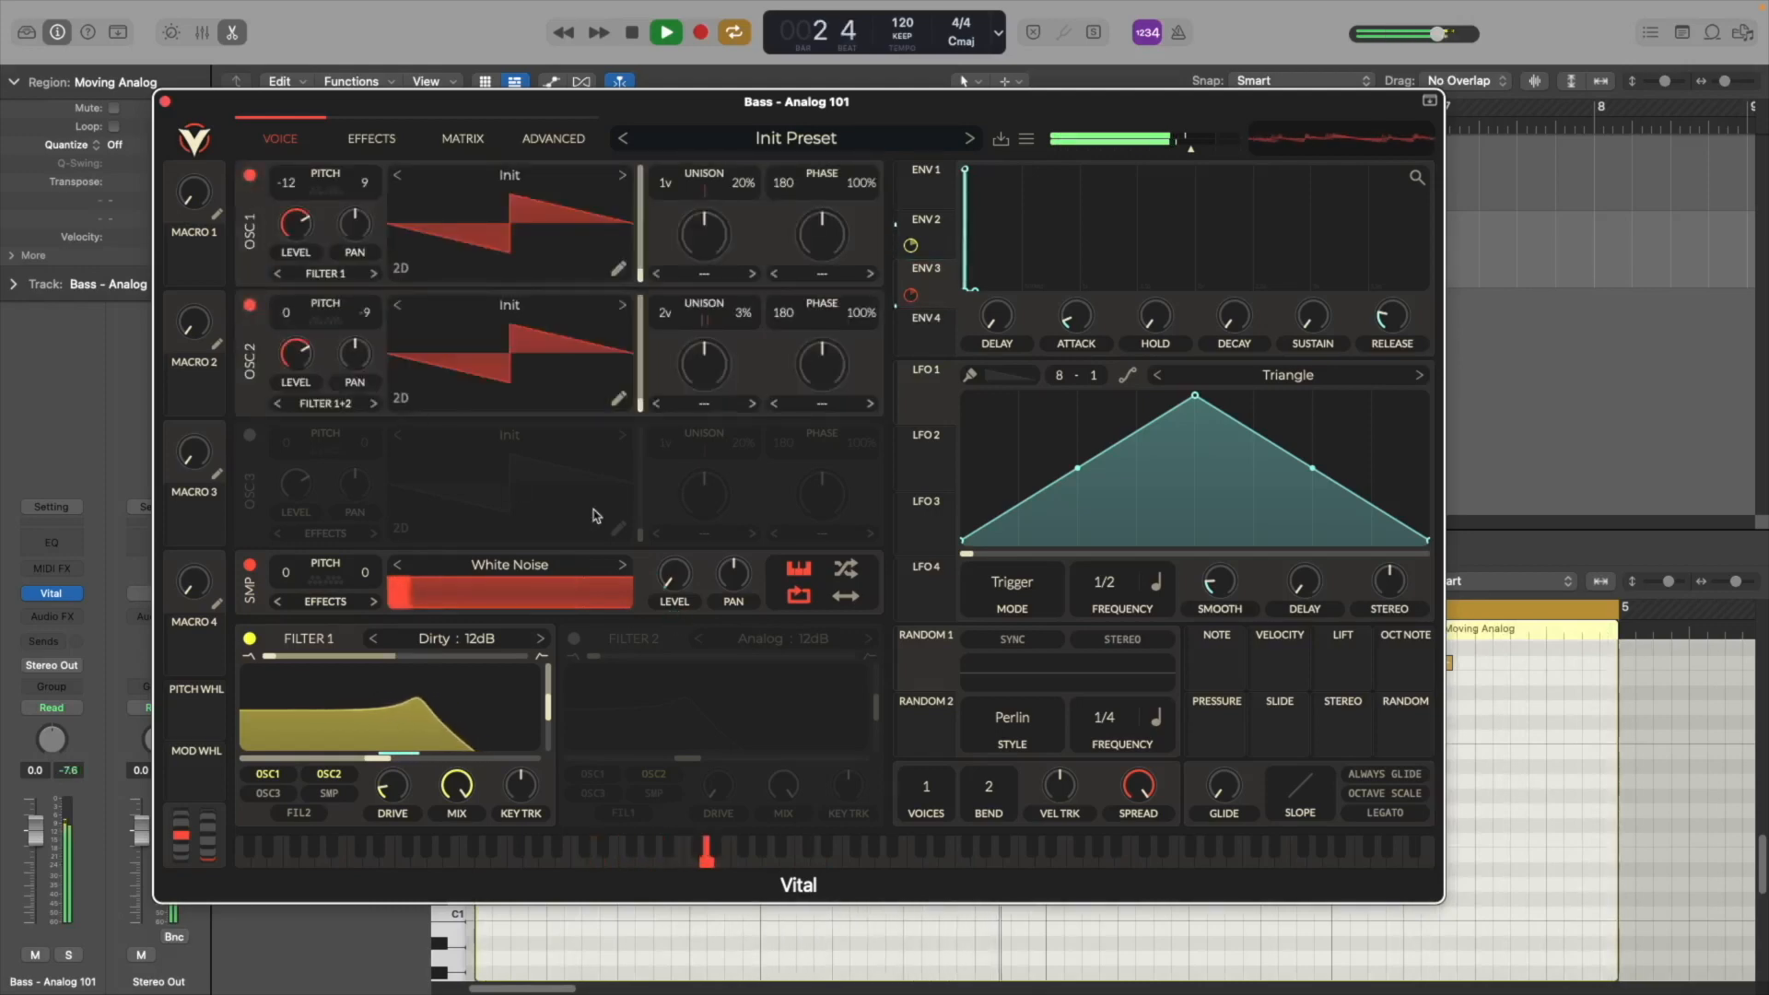
key("space")
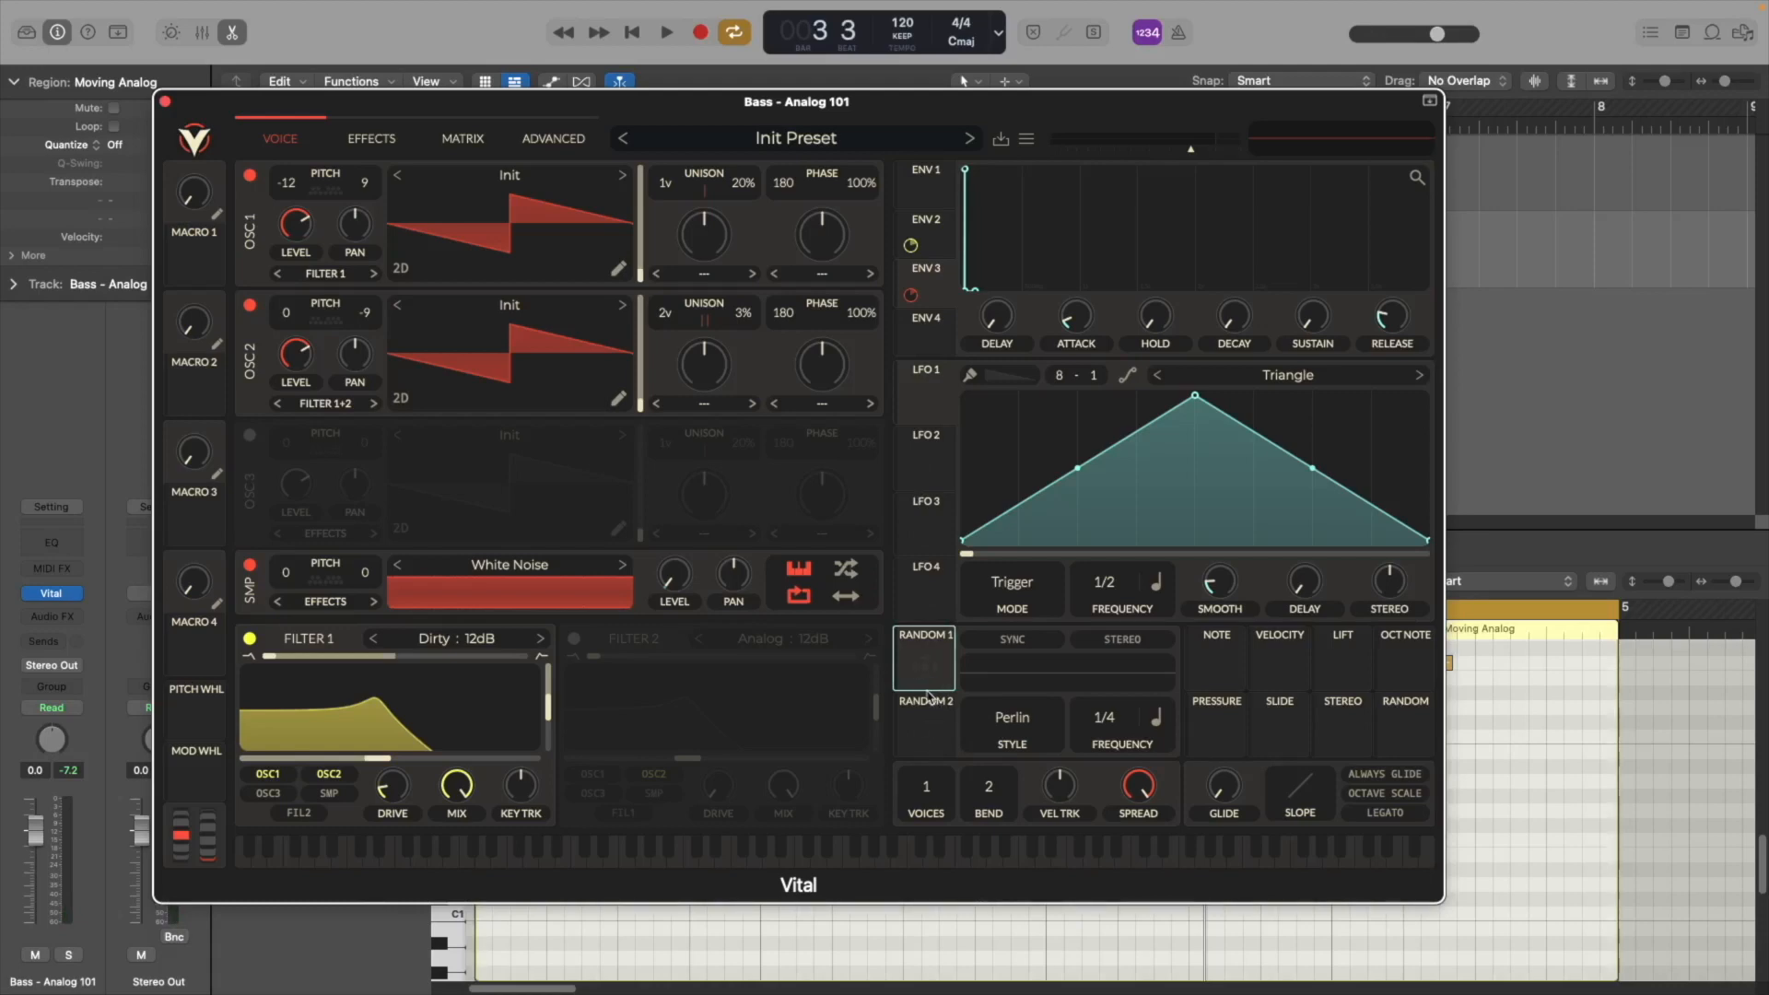
Route the Random 1 modulator to Filter 1's cutoff and audition the result
left_click_drag(925, 660, 476, 705)
mouse_move(917, 687)
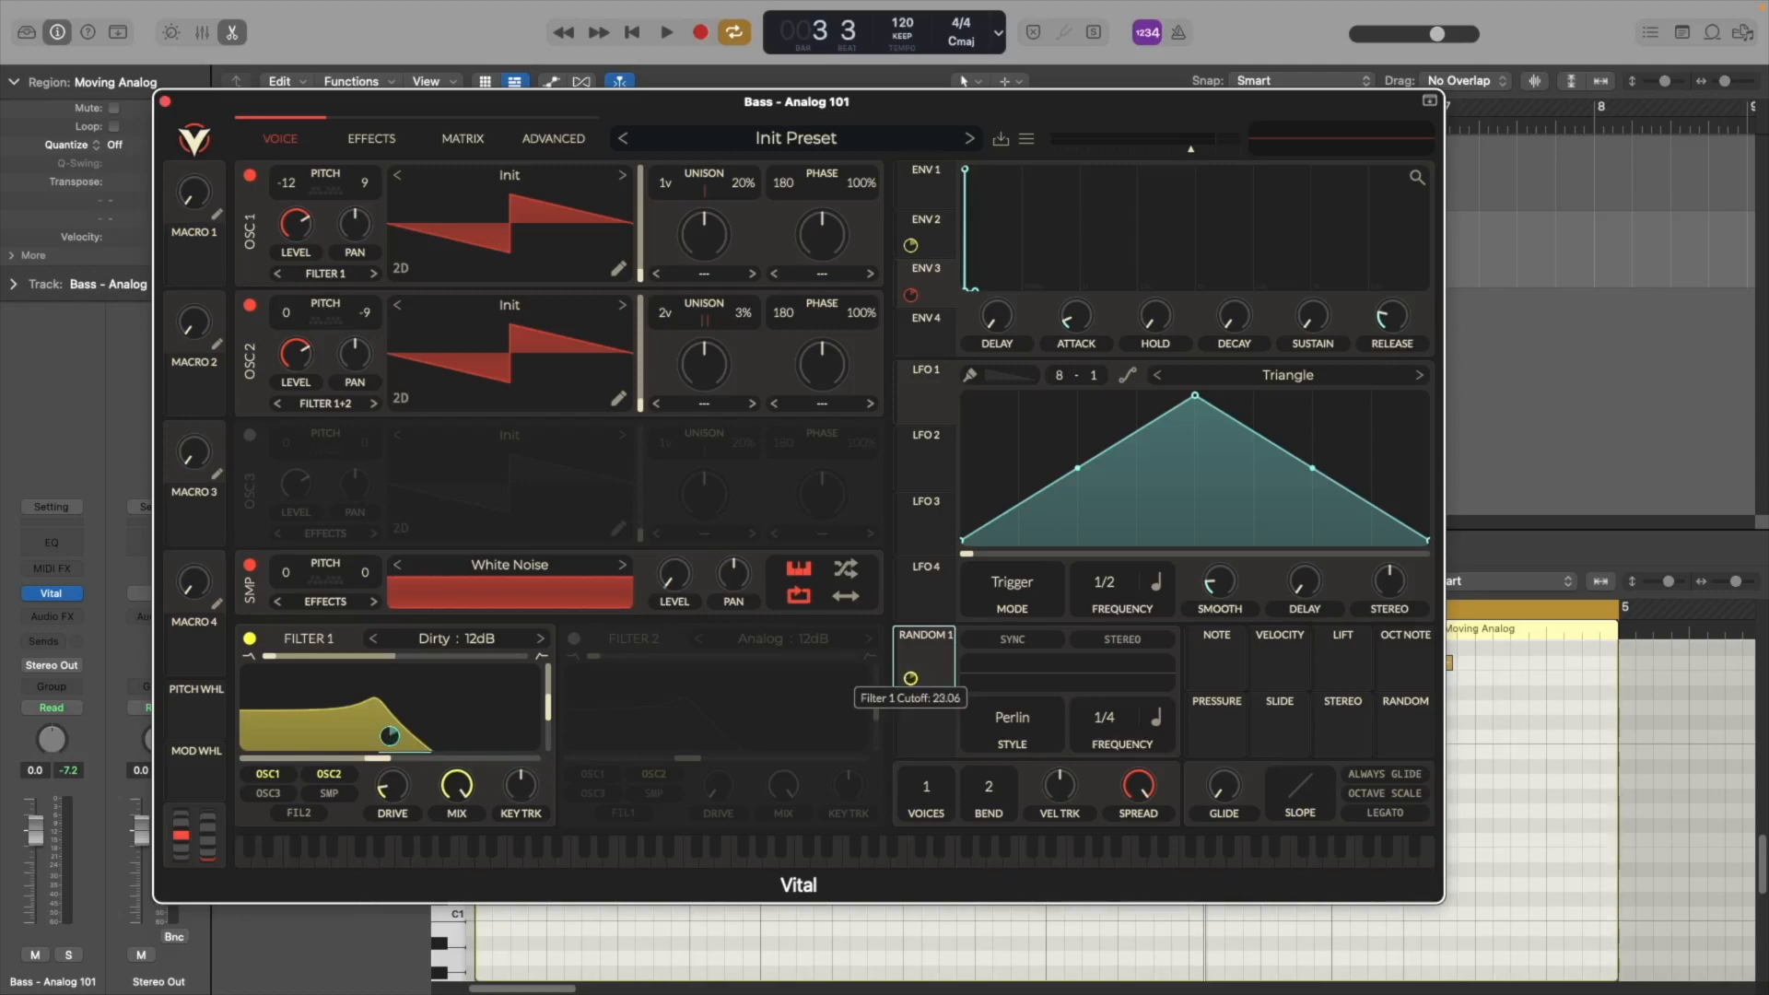
key("space")
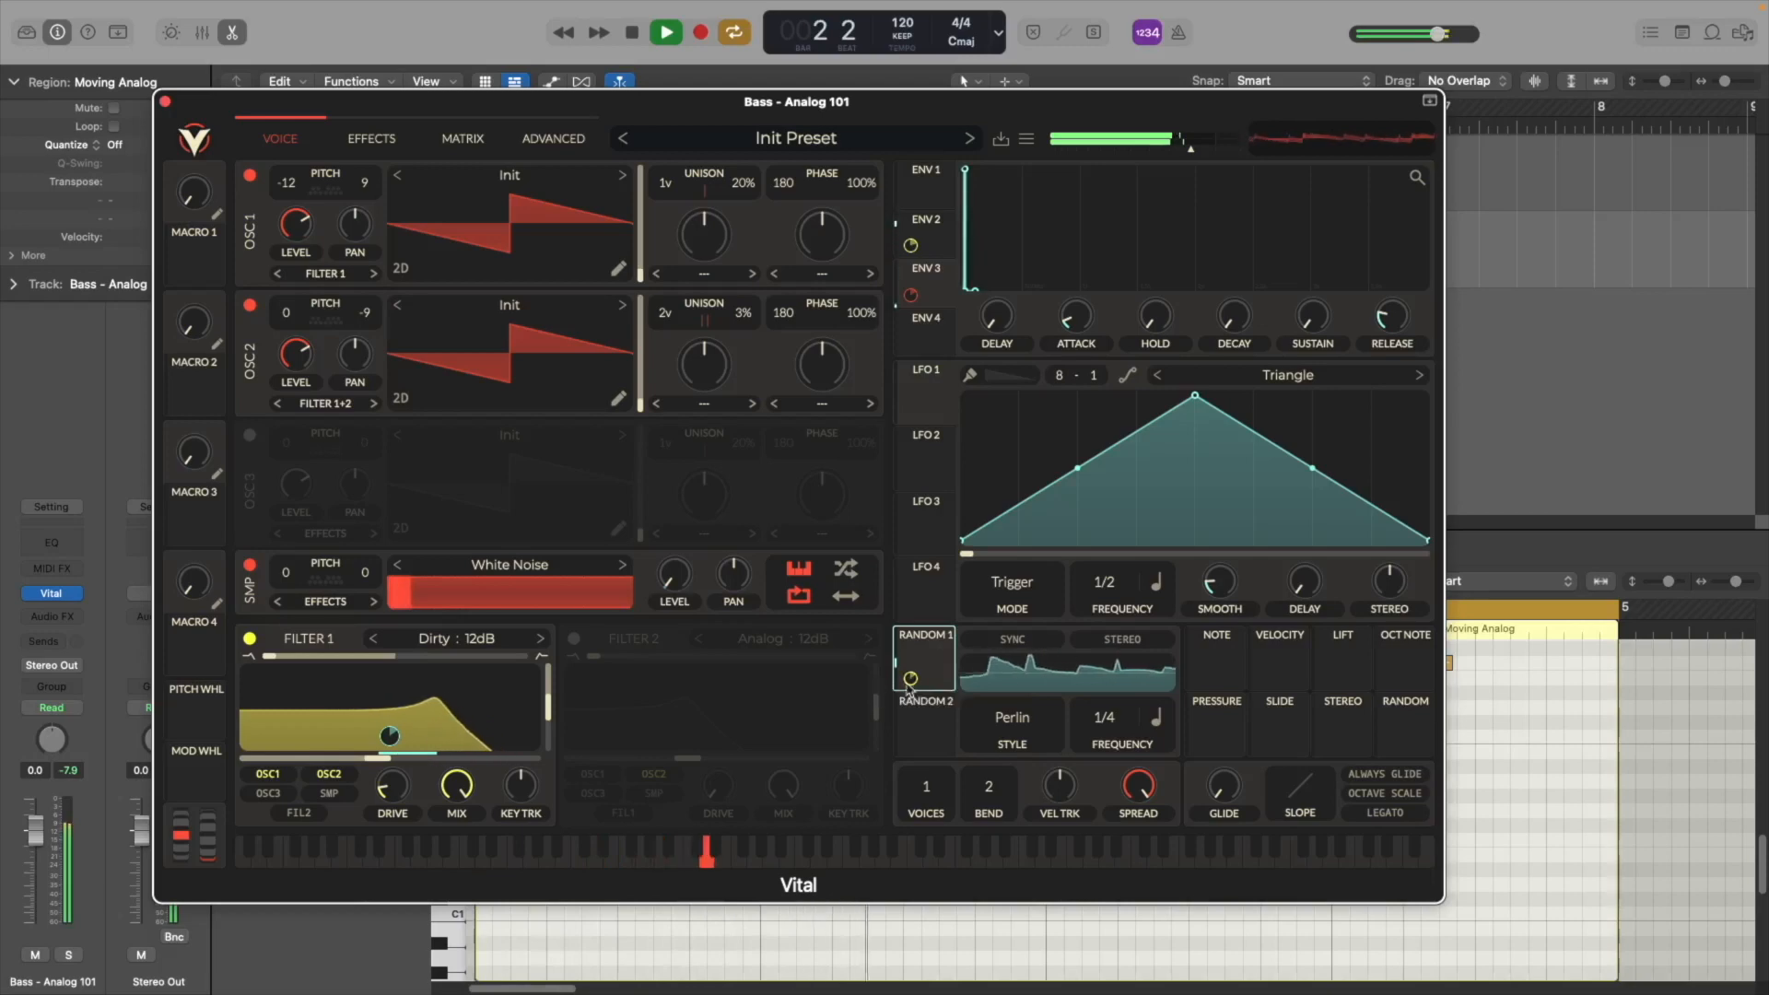
key("space")
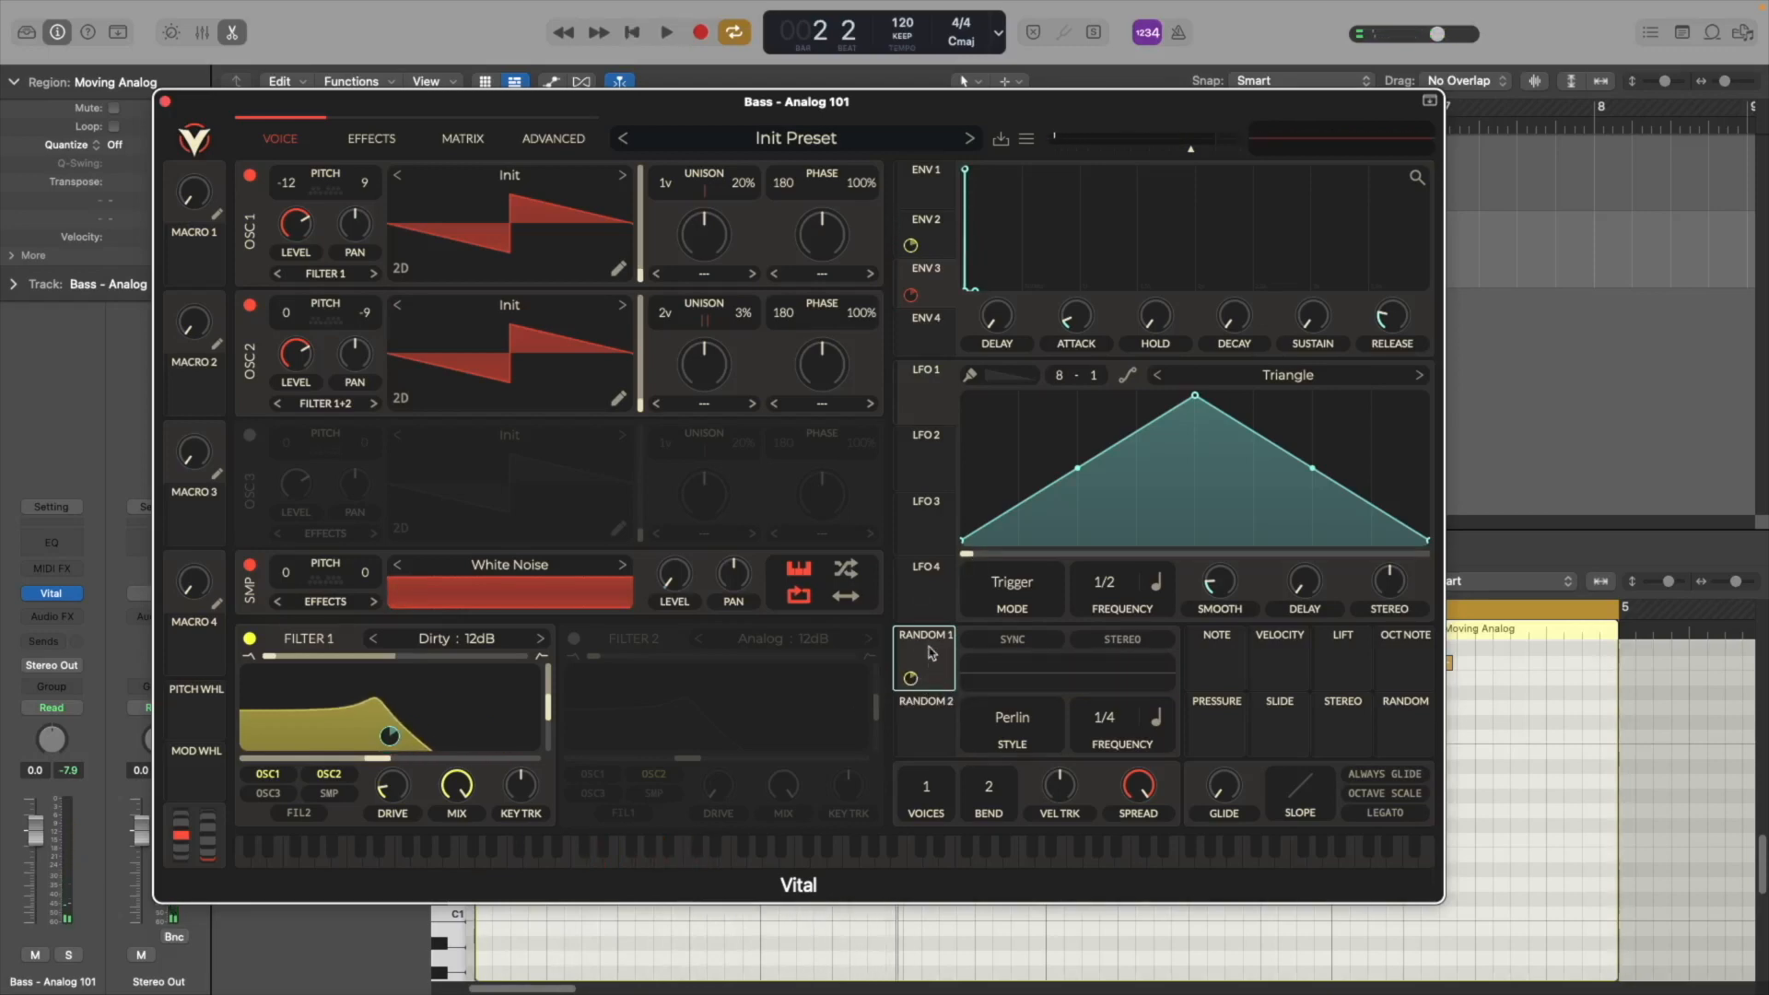
Route Random 1 to the tuning of oscillator 1 and oscillator 2 and audition the drift
left_click_drag(933, 653, 373, 189)
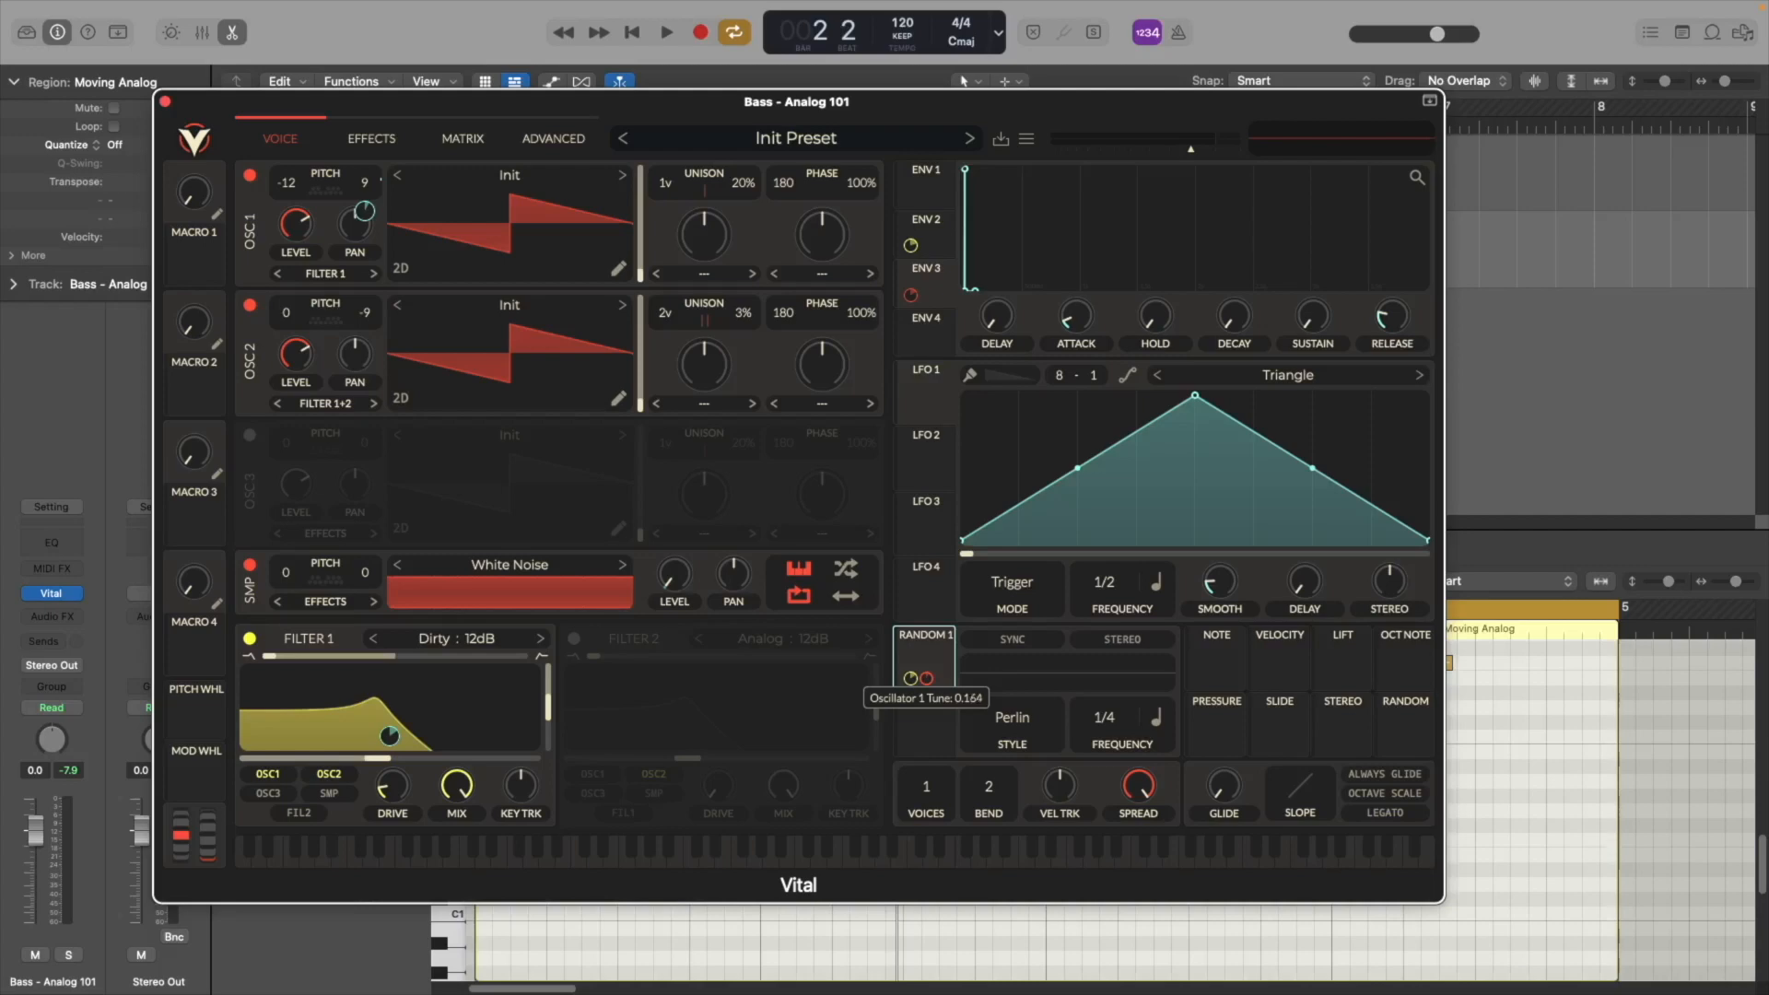
left_click_drag(930, 678, 365, 353)
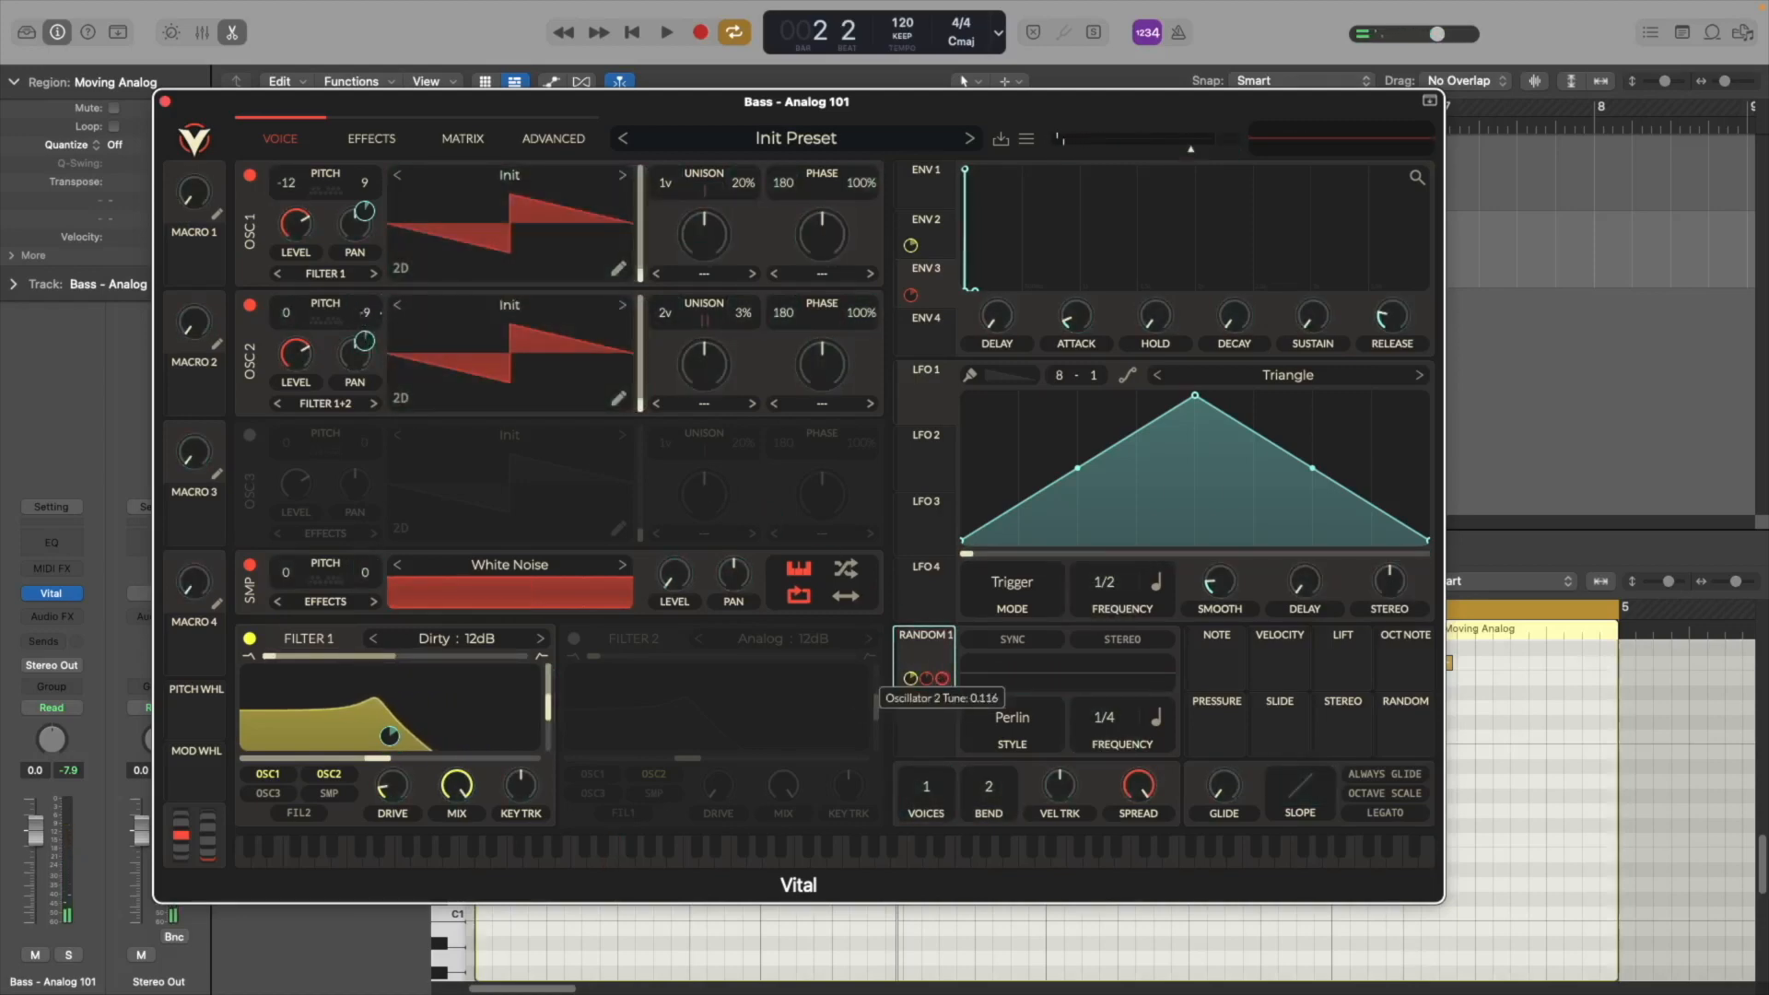
key("space")
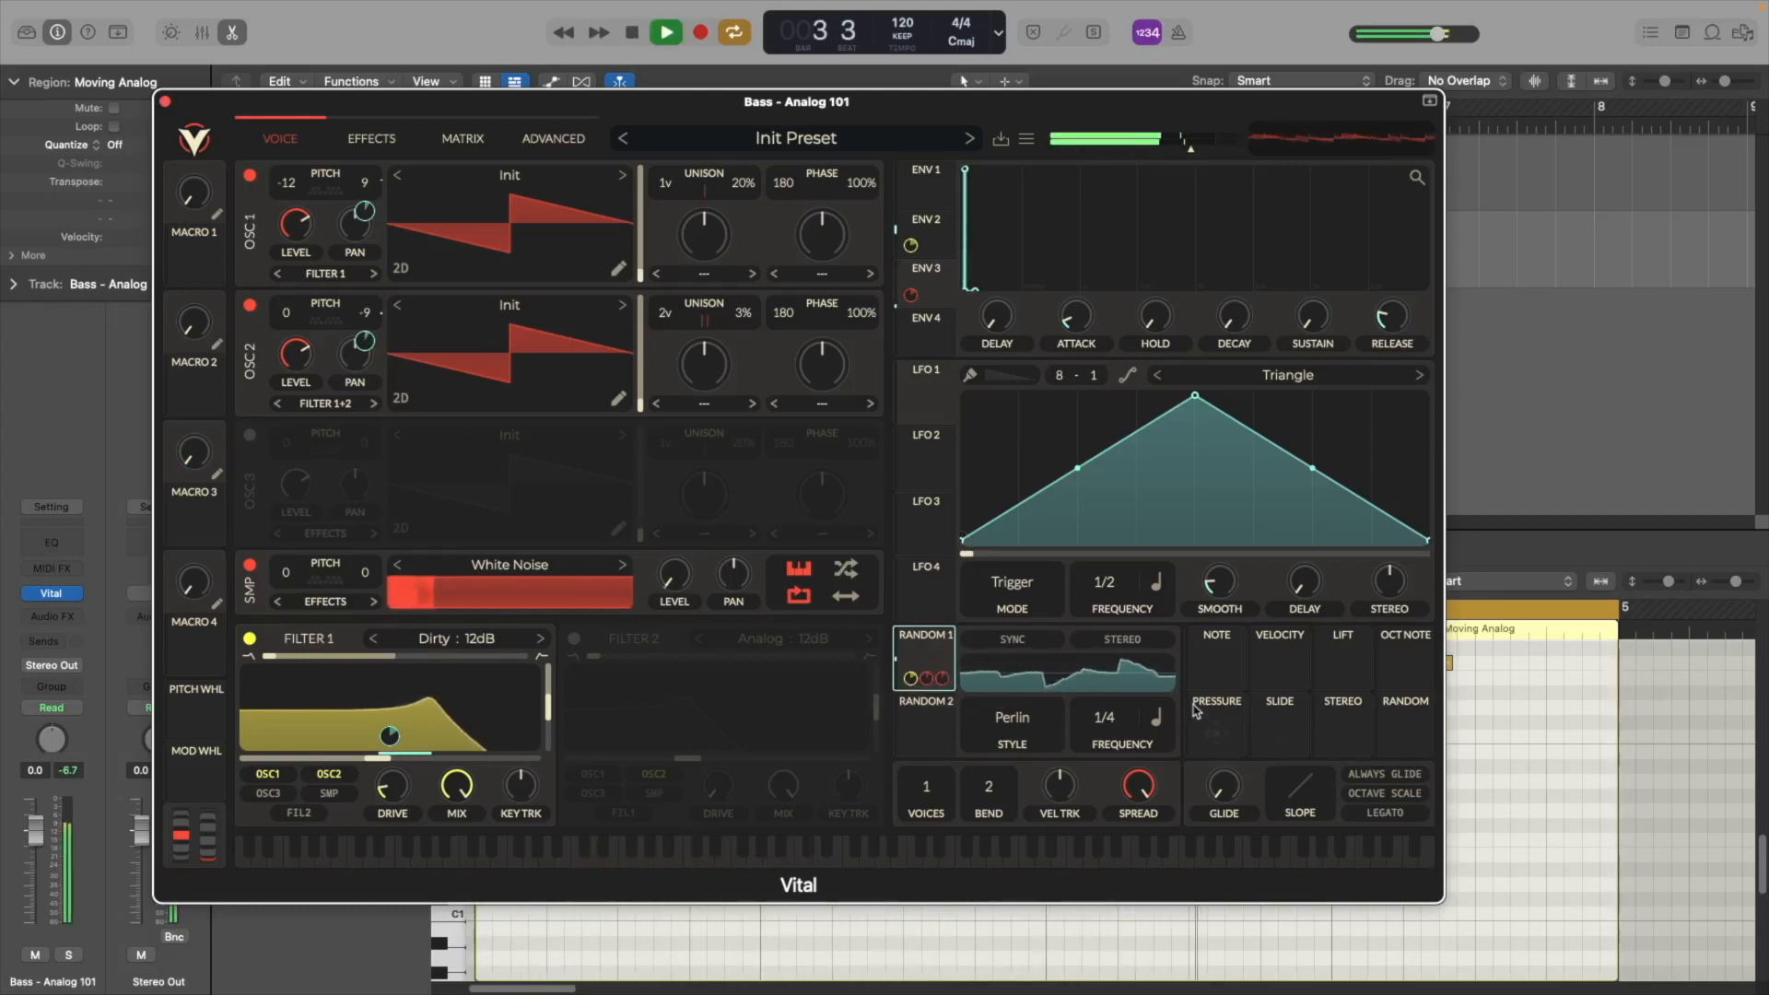
key("space")
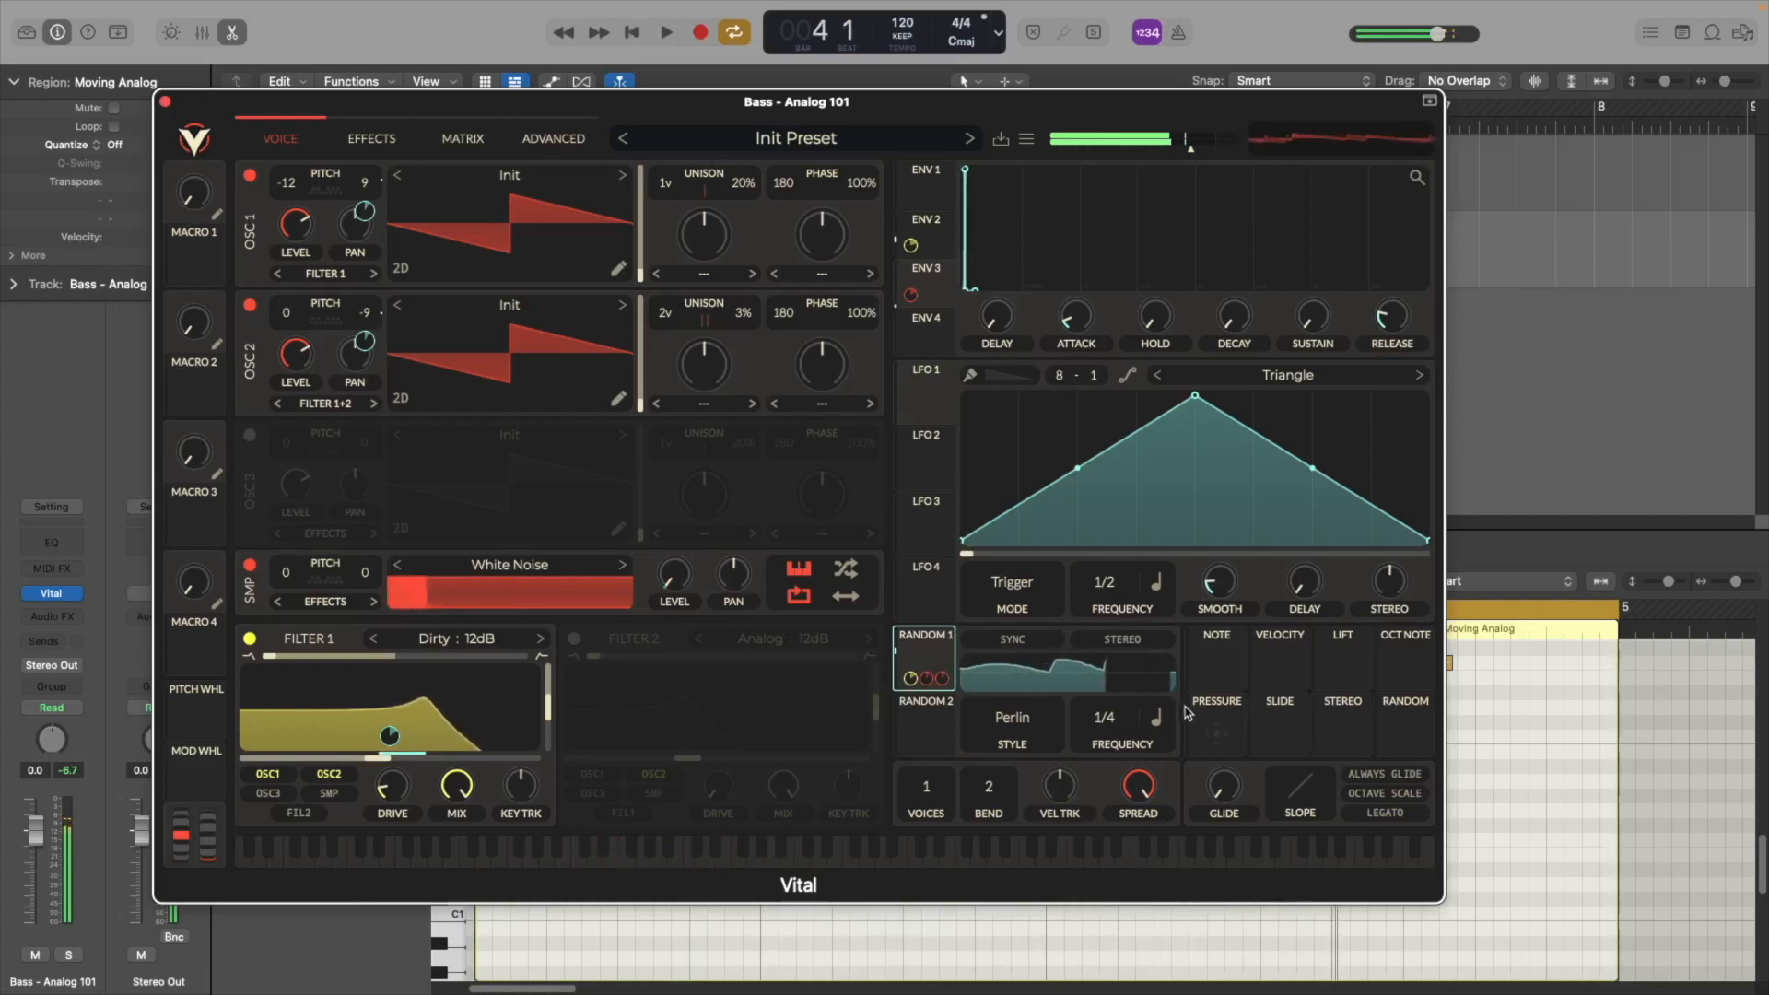
Reduce a modulation amount on Filter 1's cutoff to about -11.3 semitones while playing back
left_click_drag(382, 758, 323, 760)
key("space")
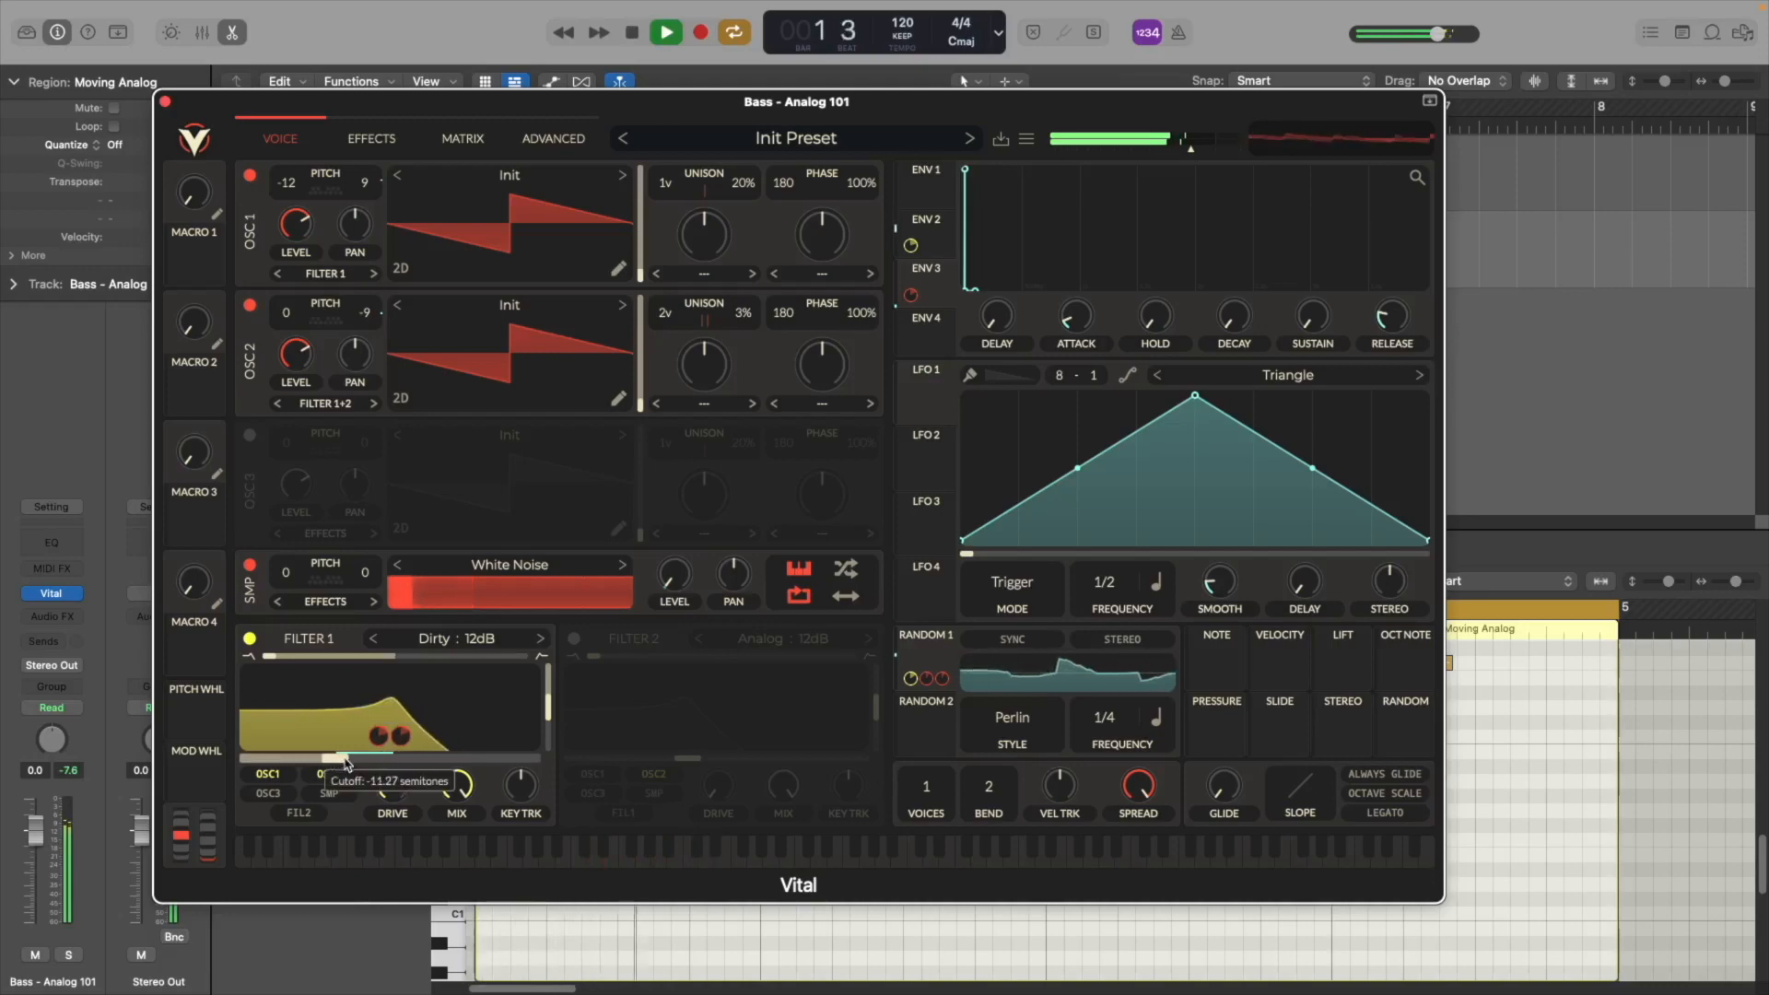
key("space")
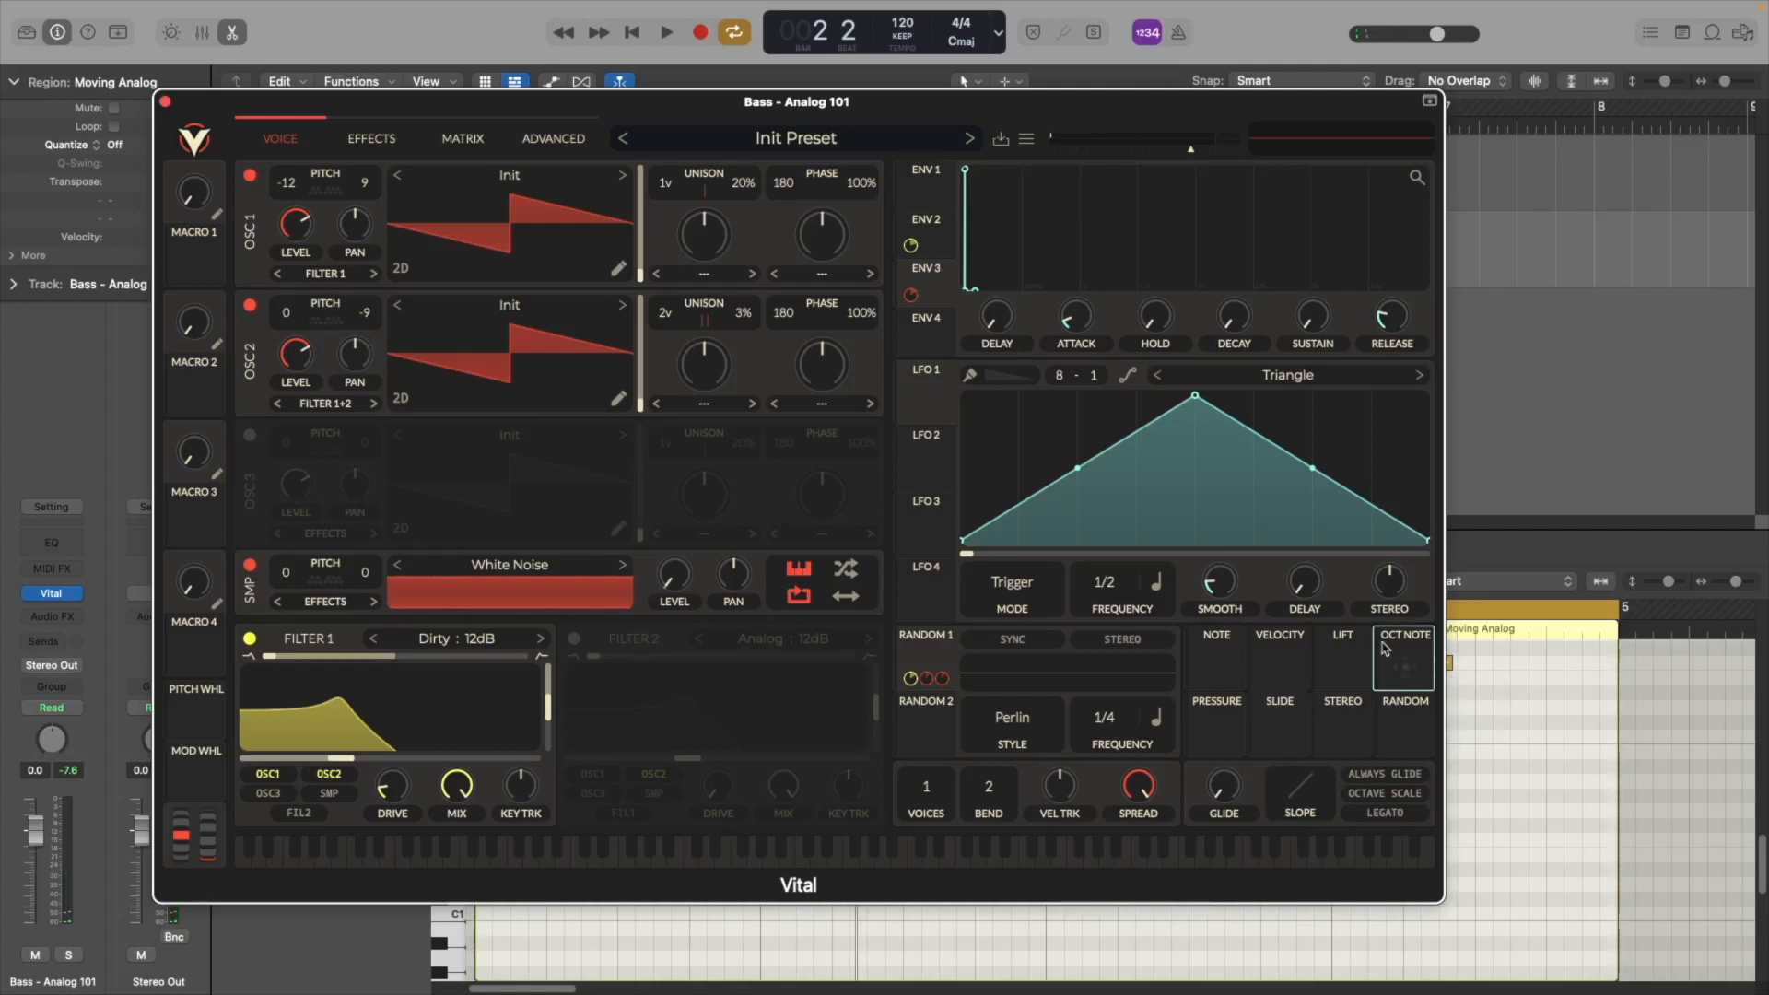
Route the Note In Octave source to Filter 1's cutoff and audition it
left_click_drag(1385, 660, 390, 736)
mouse_move(1390, 679)
key("space")
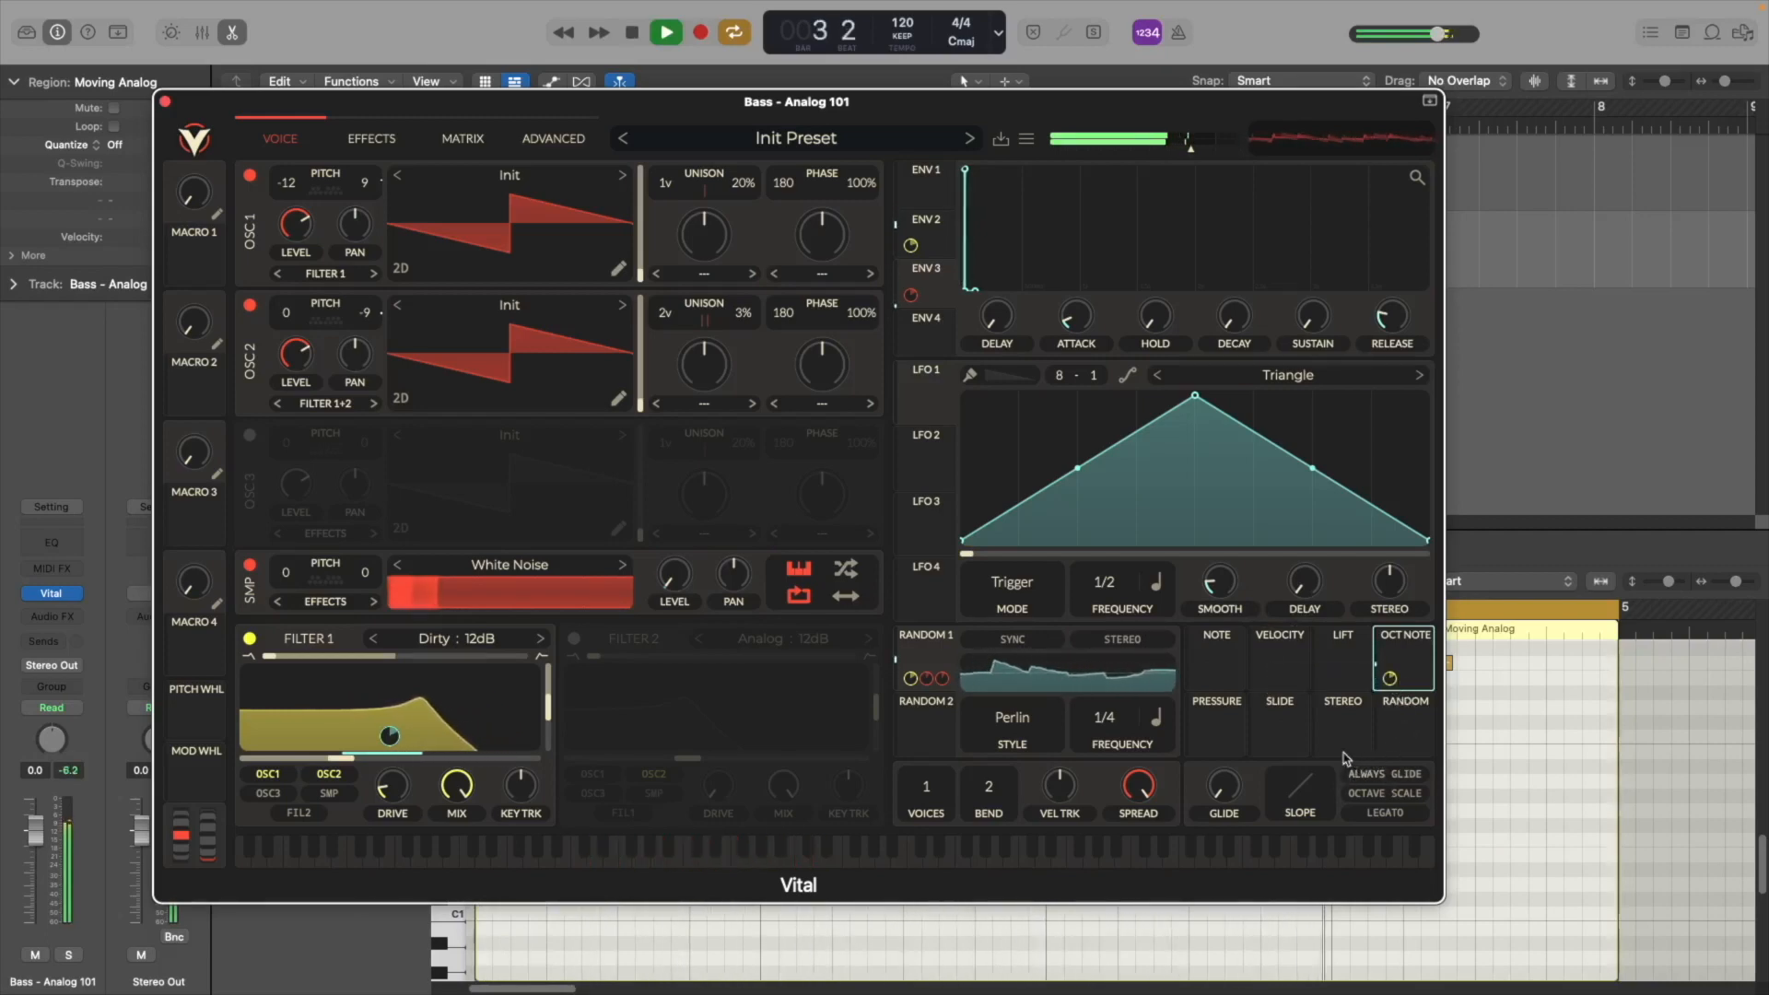
key("space")
Raise the glide amount, enable Always Glide, and play back the sound
left_click_drag(1223, 787, 1224, 746)
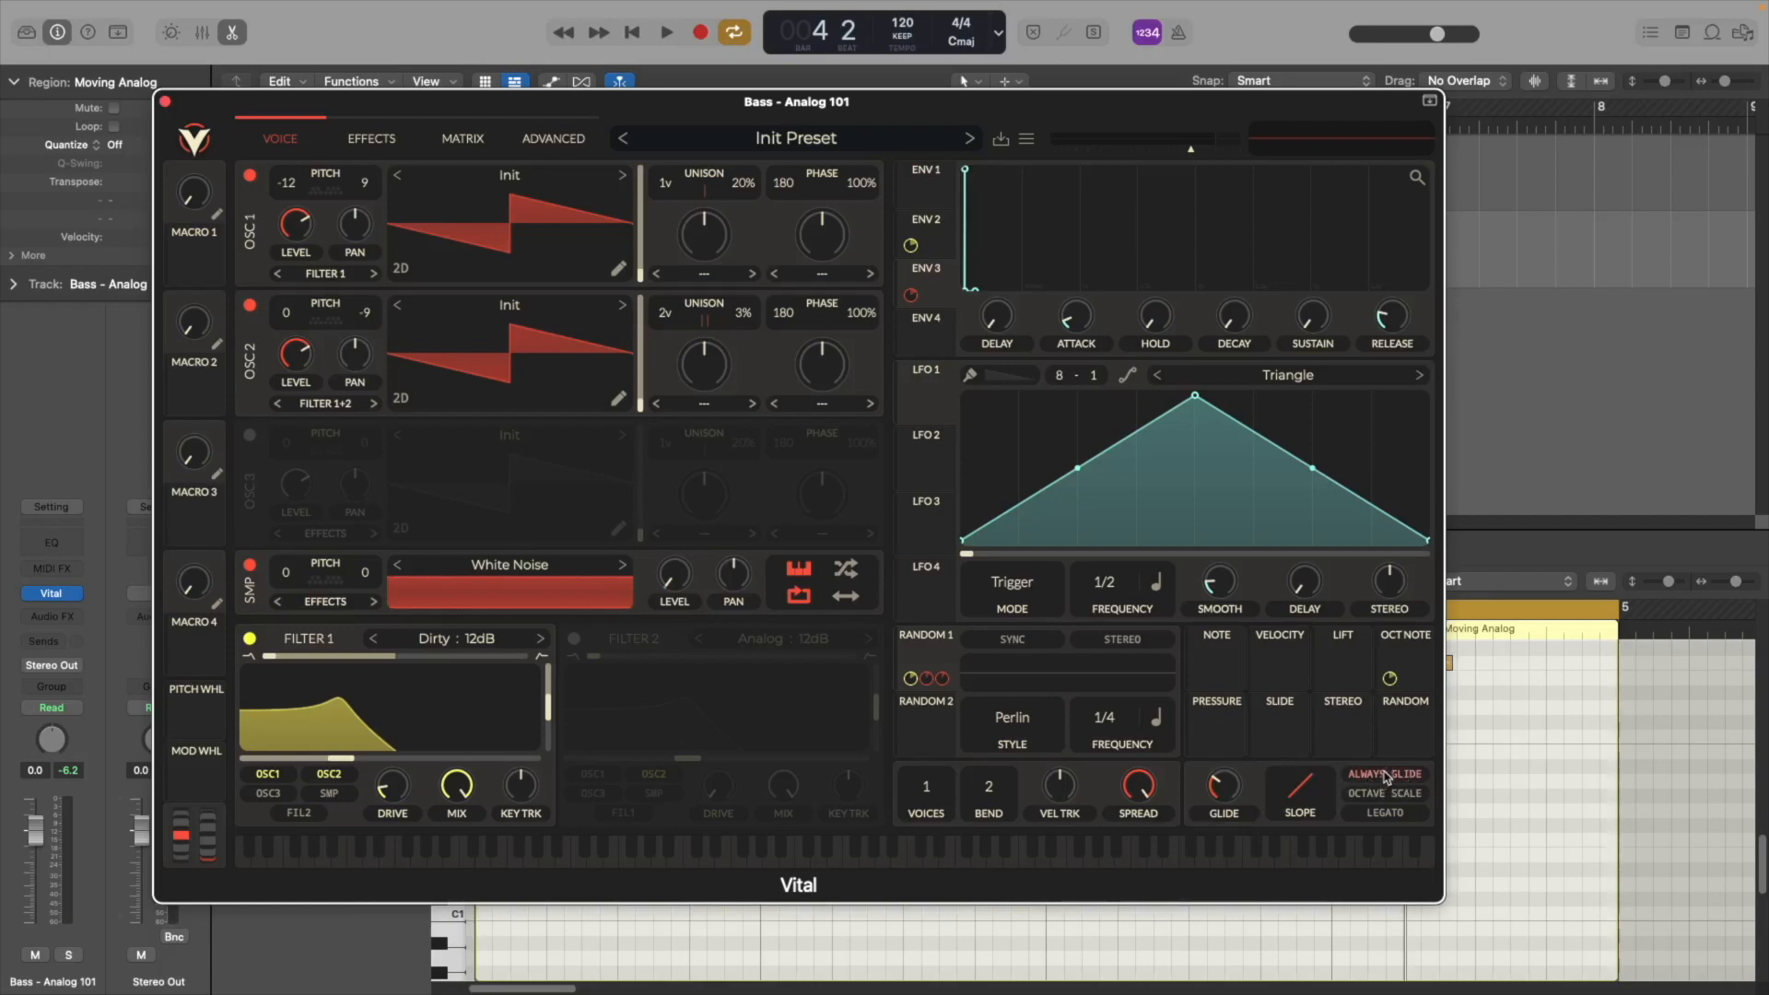
key("space")
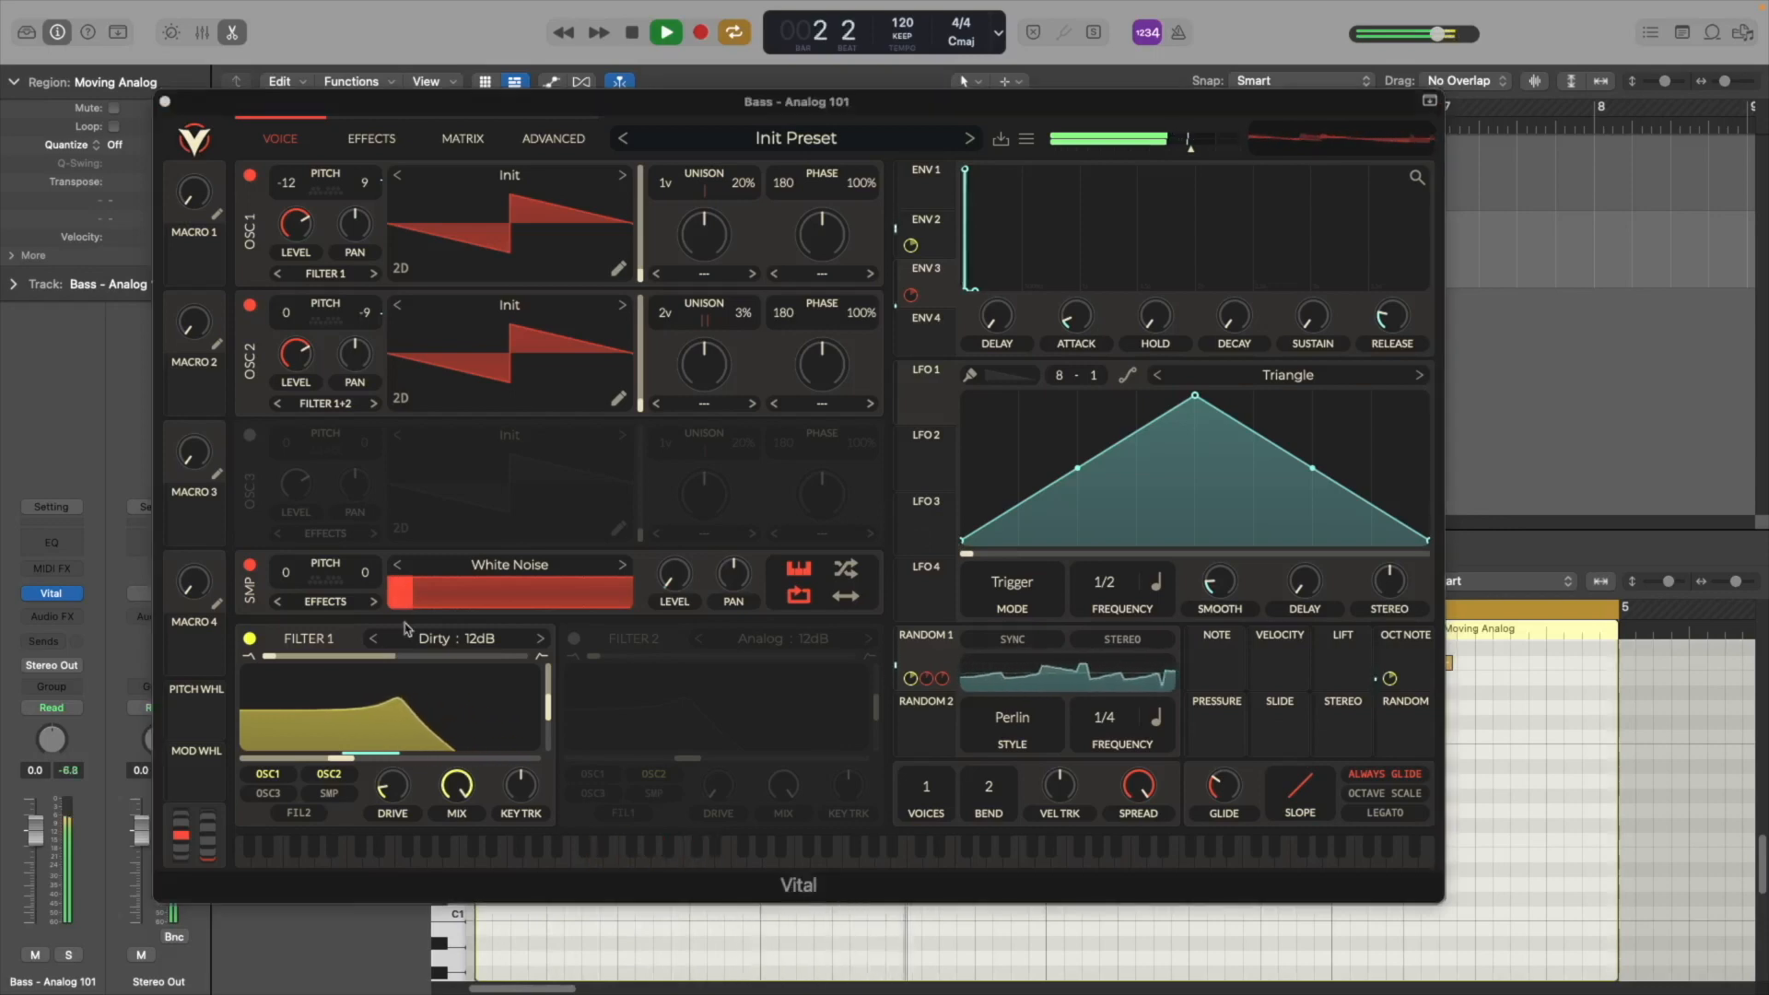
Enable the Distortion effect and move it to the top of the effects chain
left_click(361, 143)
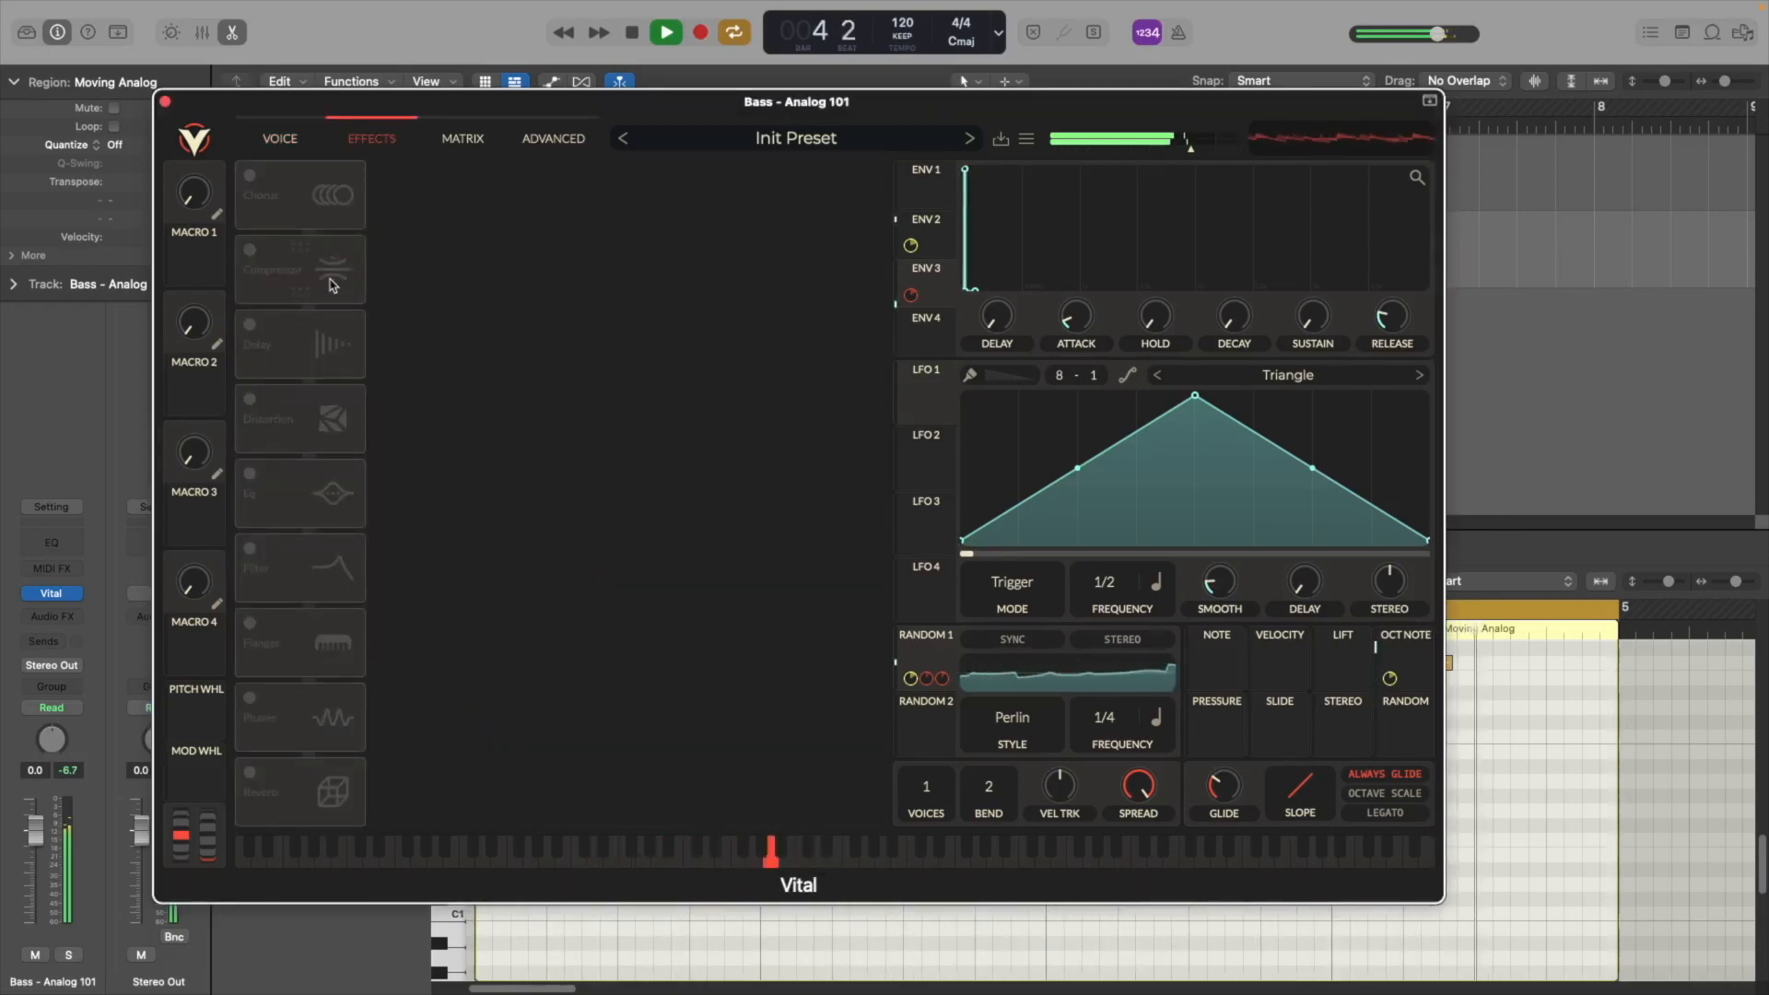
key("space")
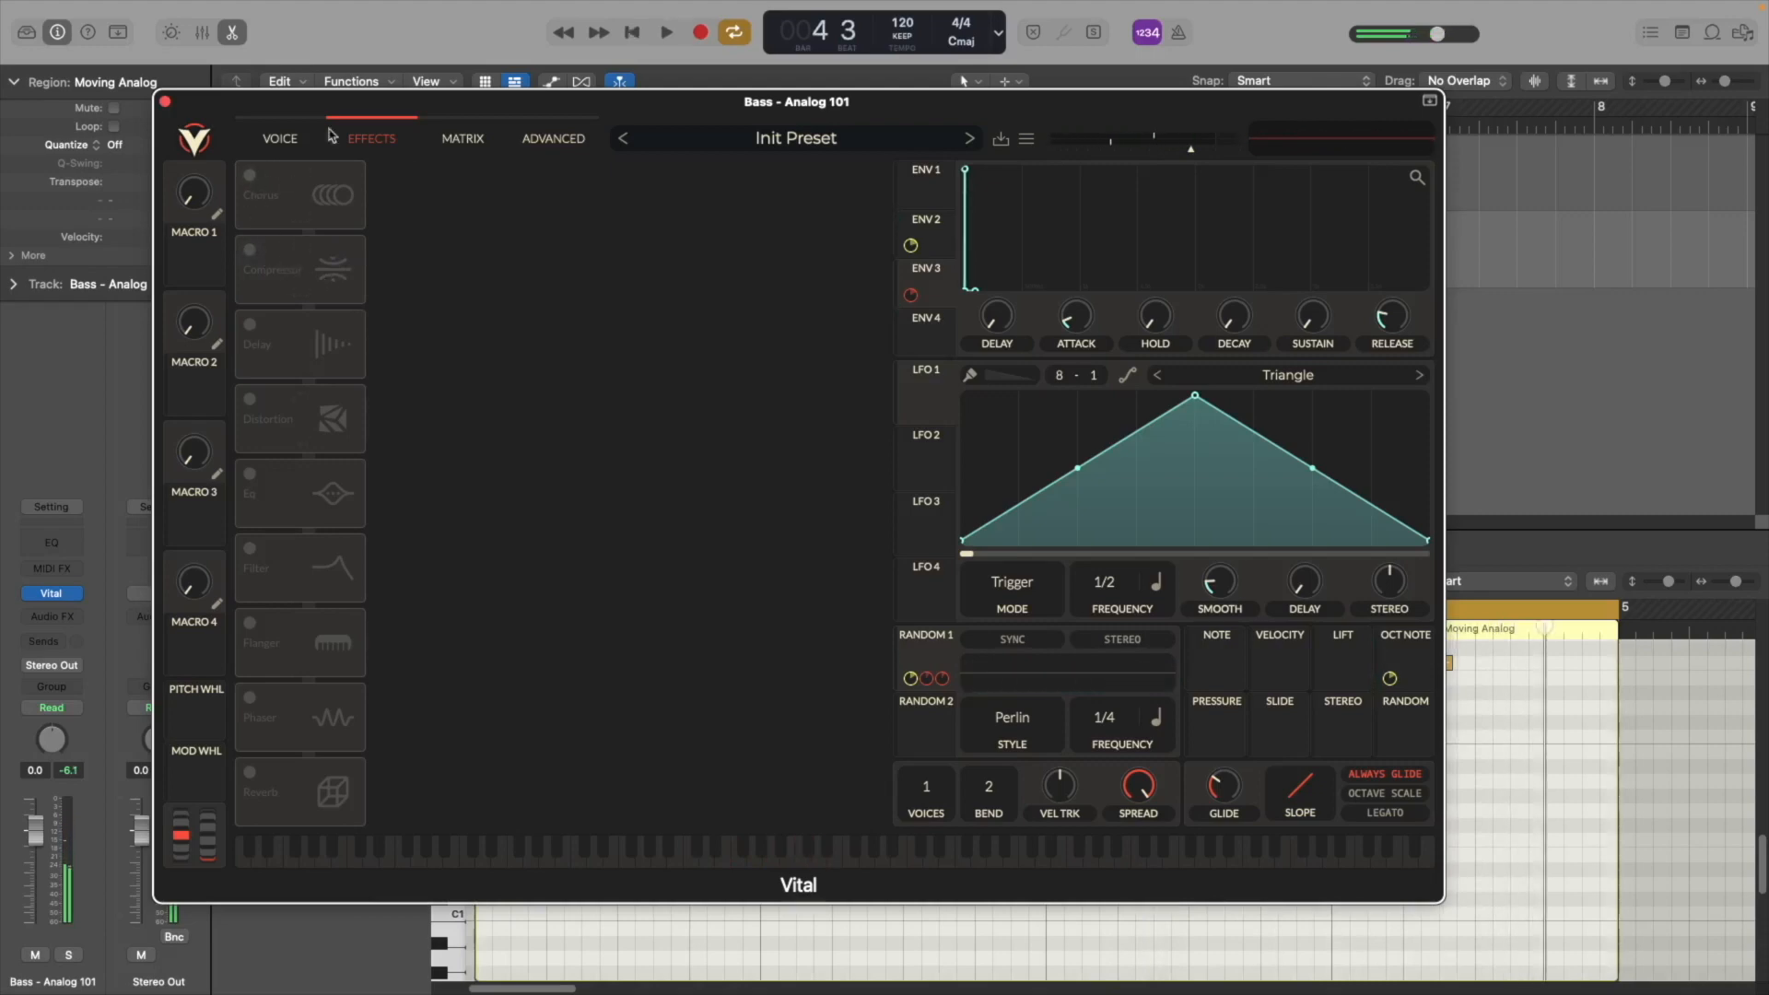
left_click(281, 415)
left_click_drag(277, 424, 307, 240)
key("space")
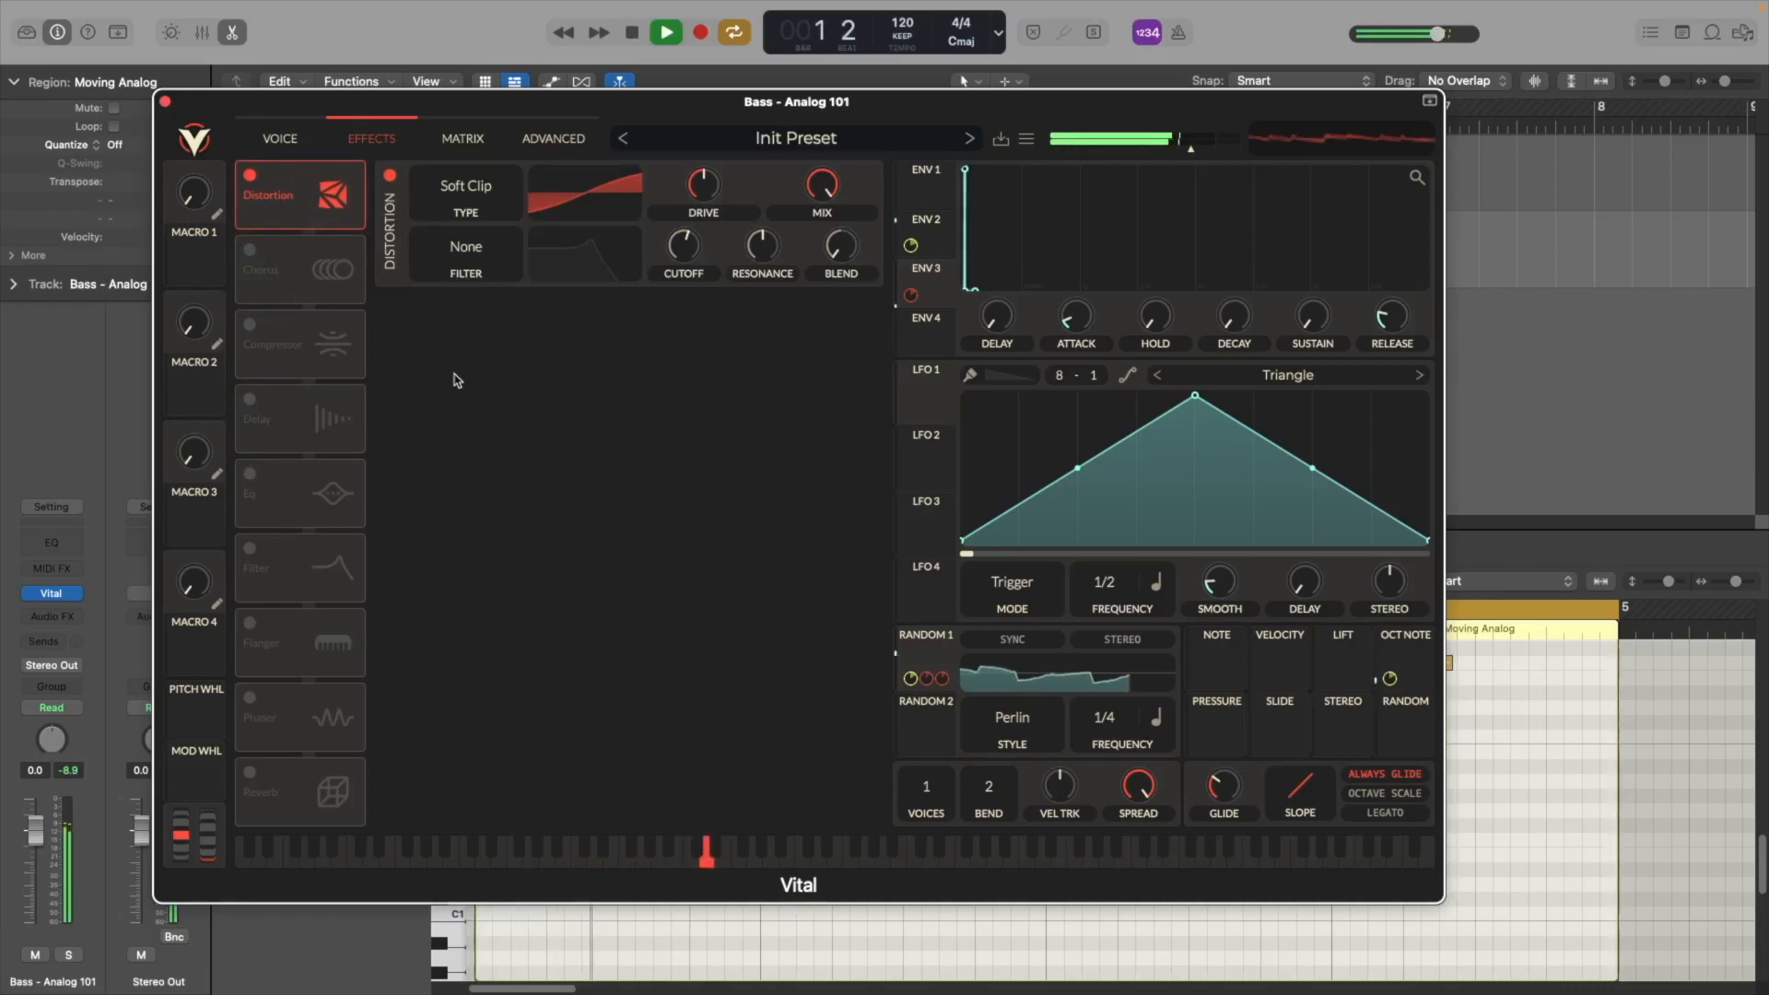
Enable the EQ and place it directly below Distortion in the effects chain
key("space")
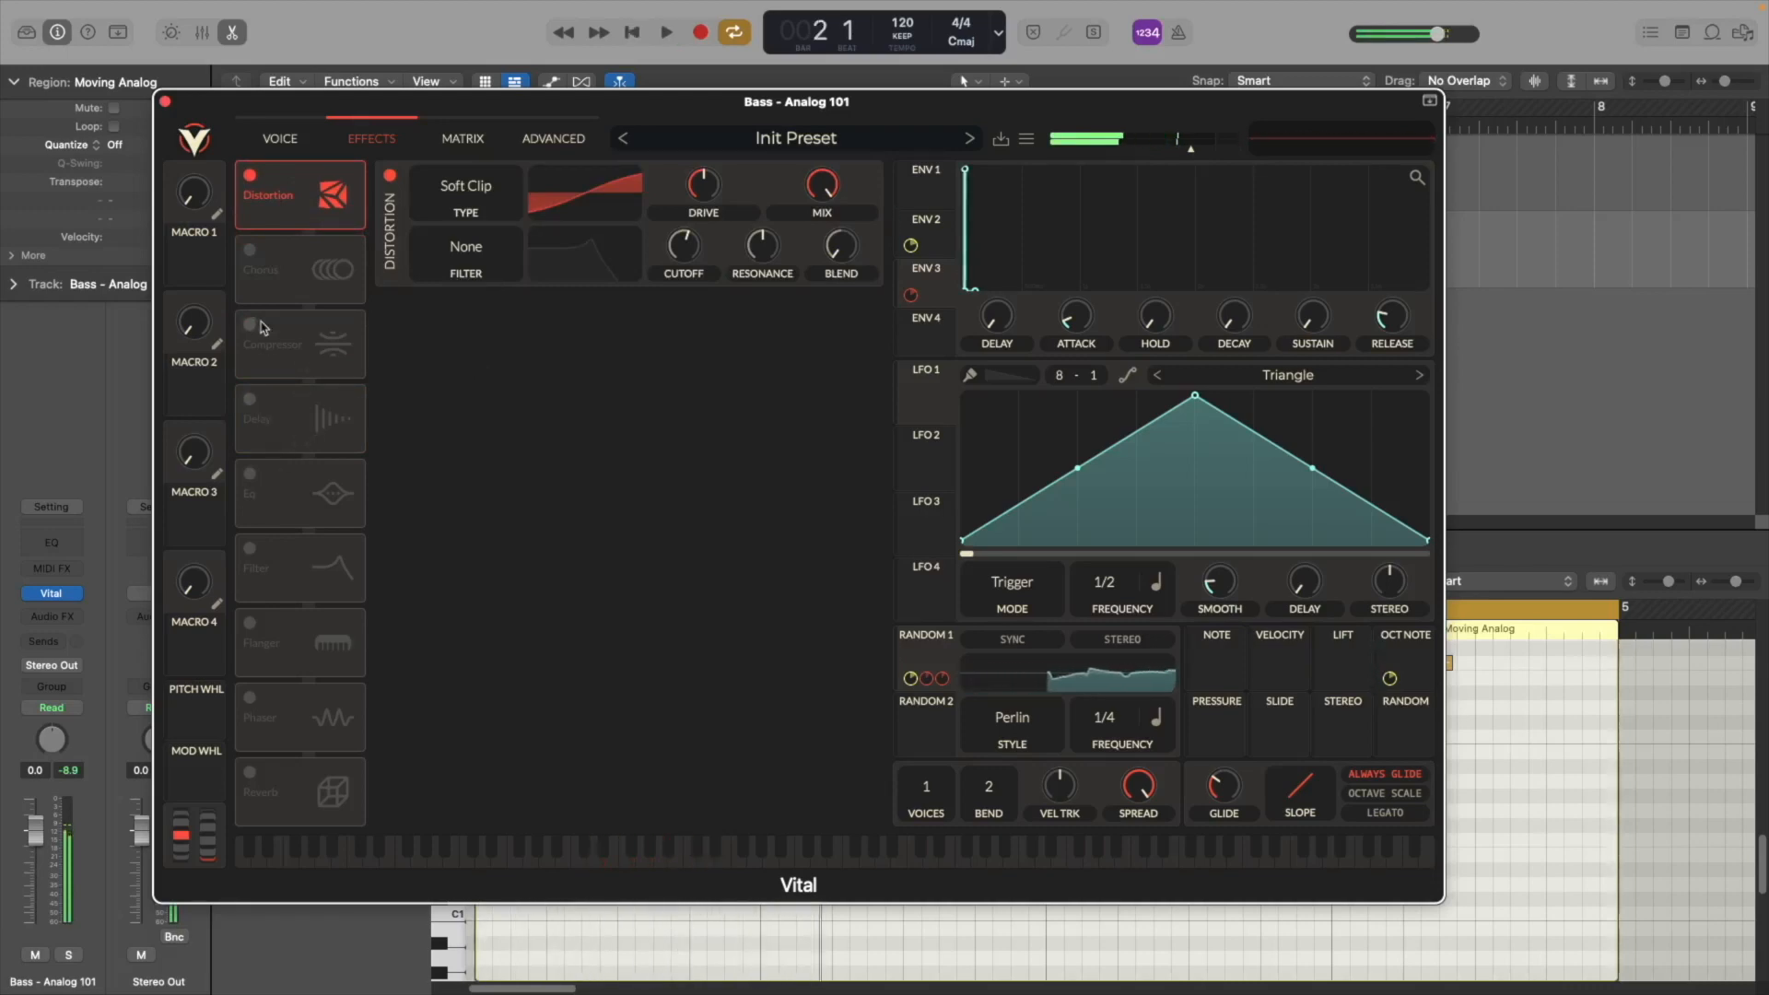
left_click(293, 493)
left_click_drag(293, 493, 286, 298)
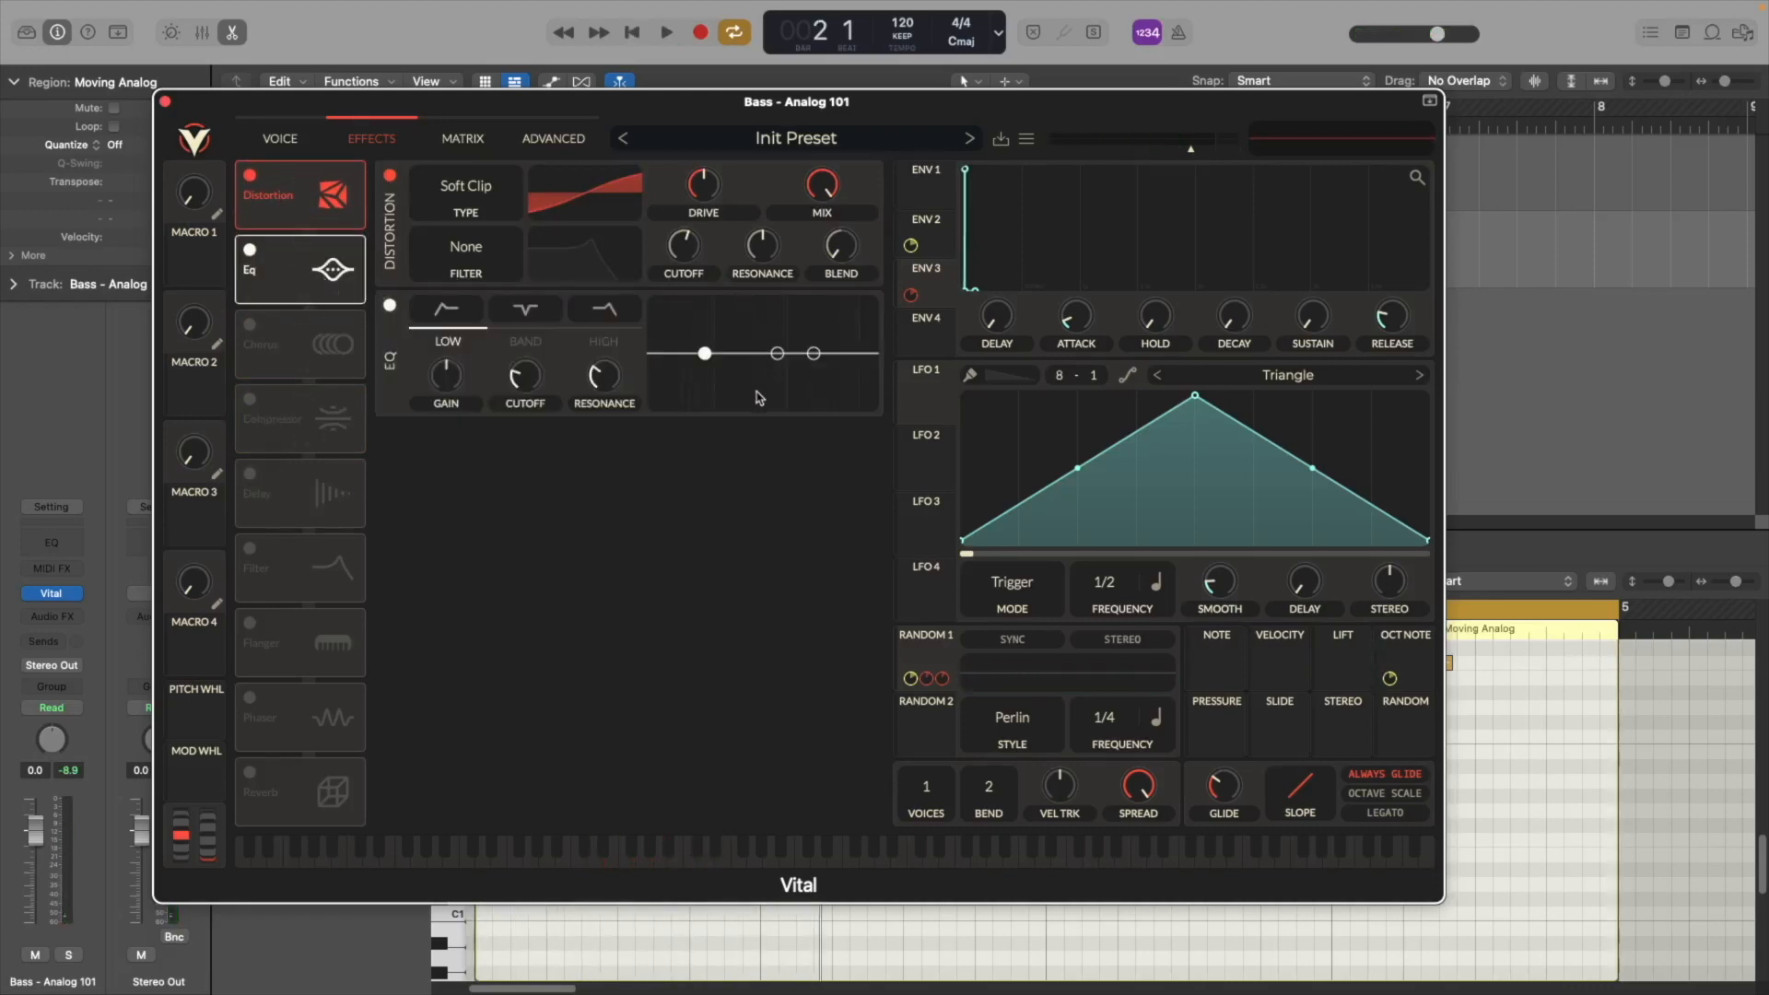
Cut the EQ's high shelf and shift its cutoff slightly higher while auditioning
left_click_drag(812, 354, 796, 397)
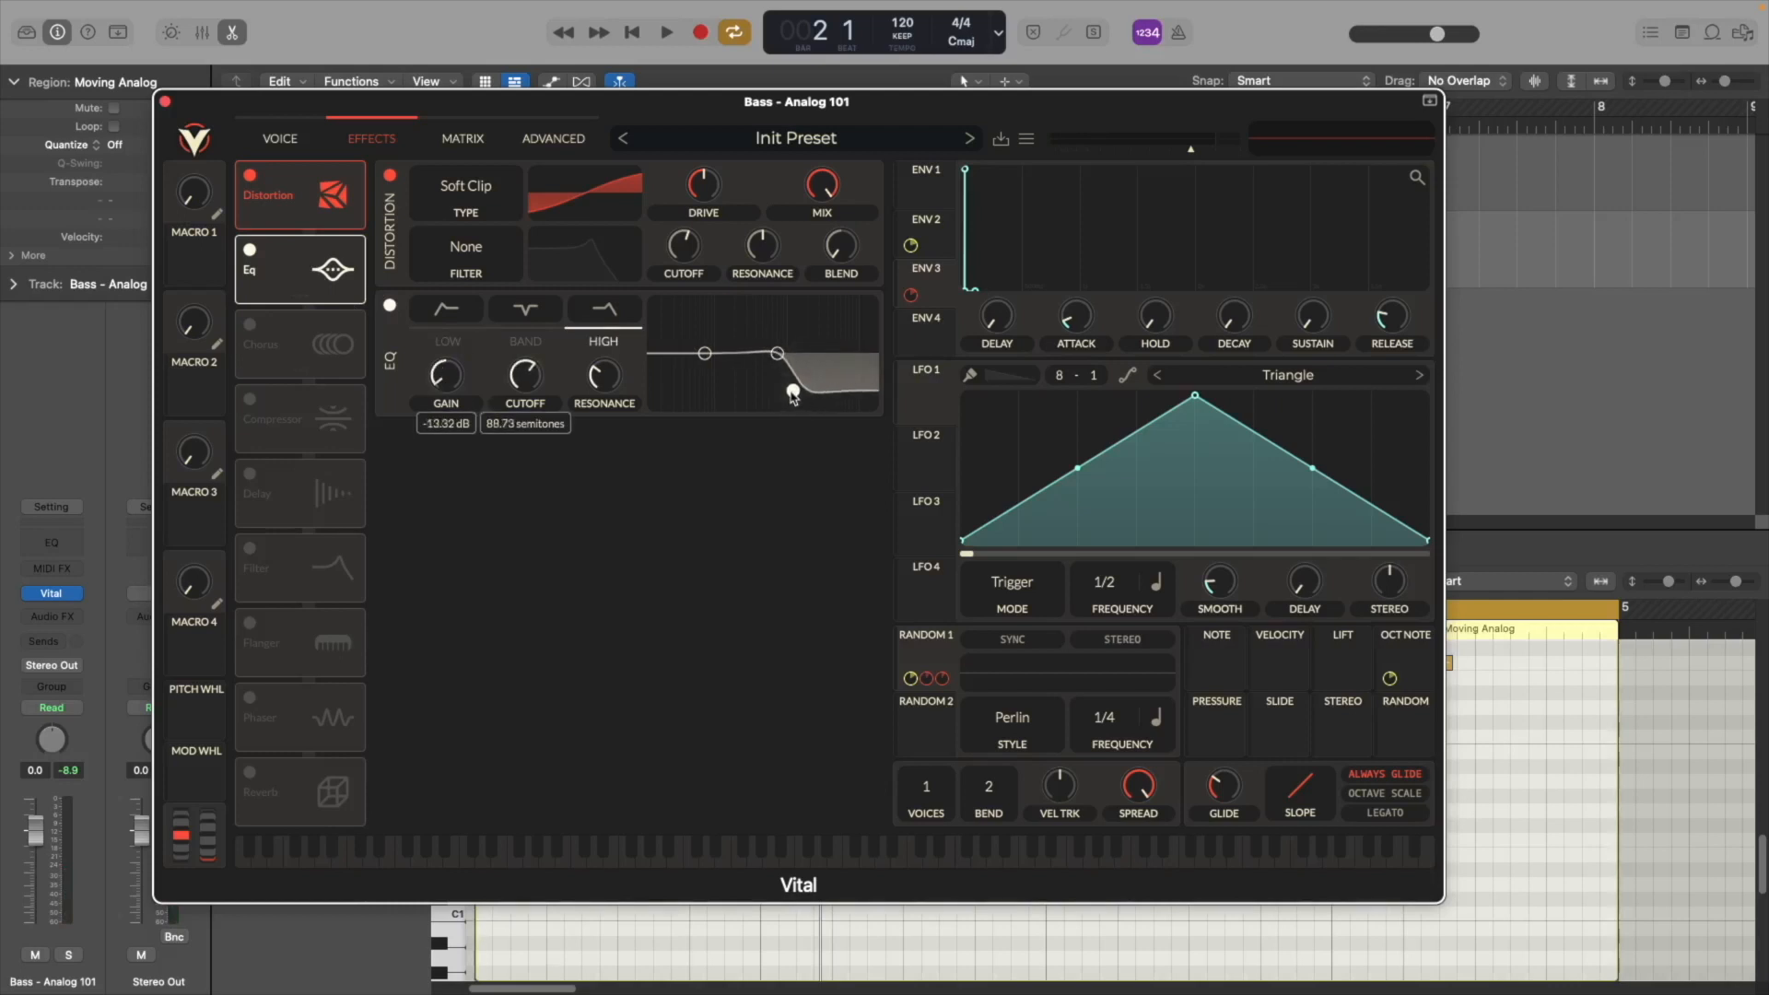
key("space")
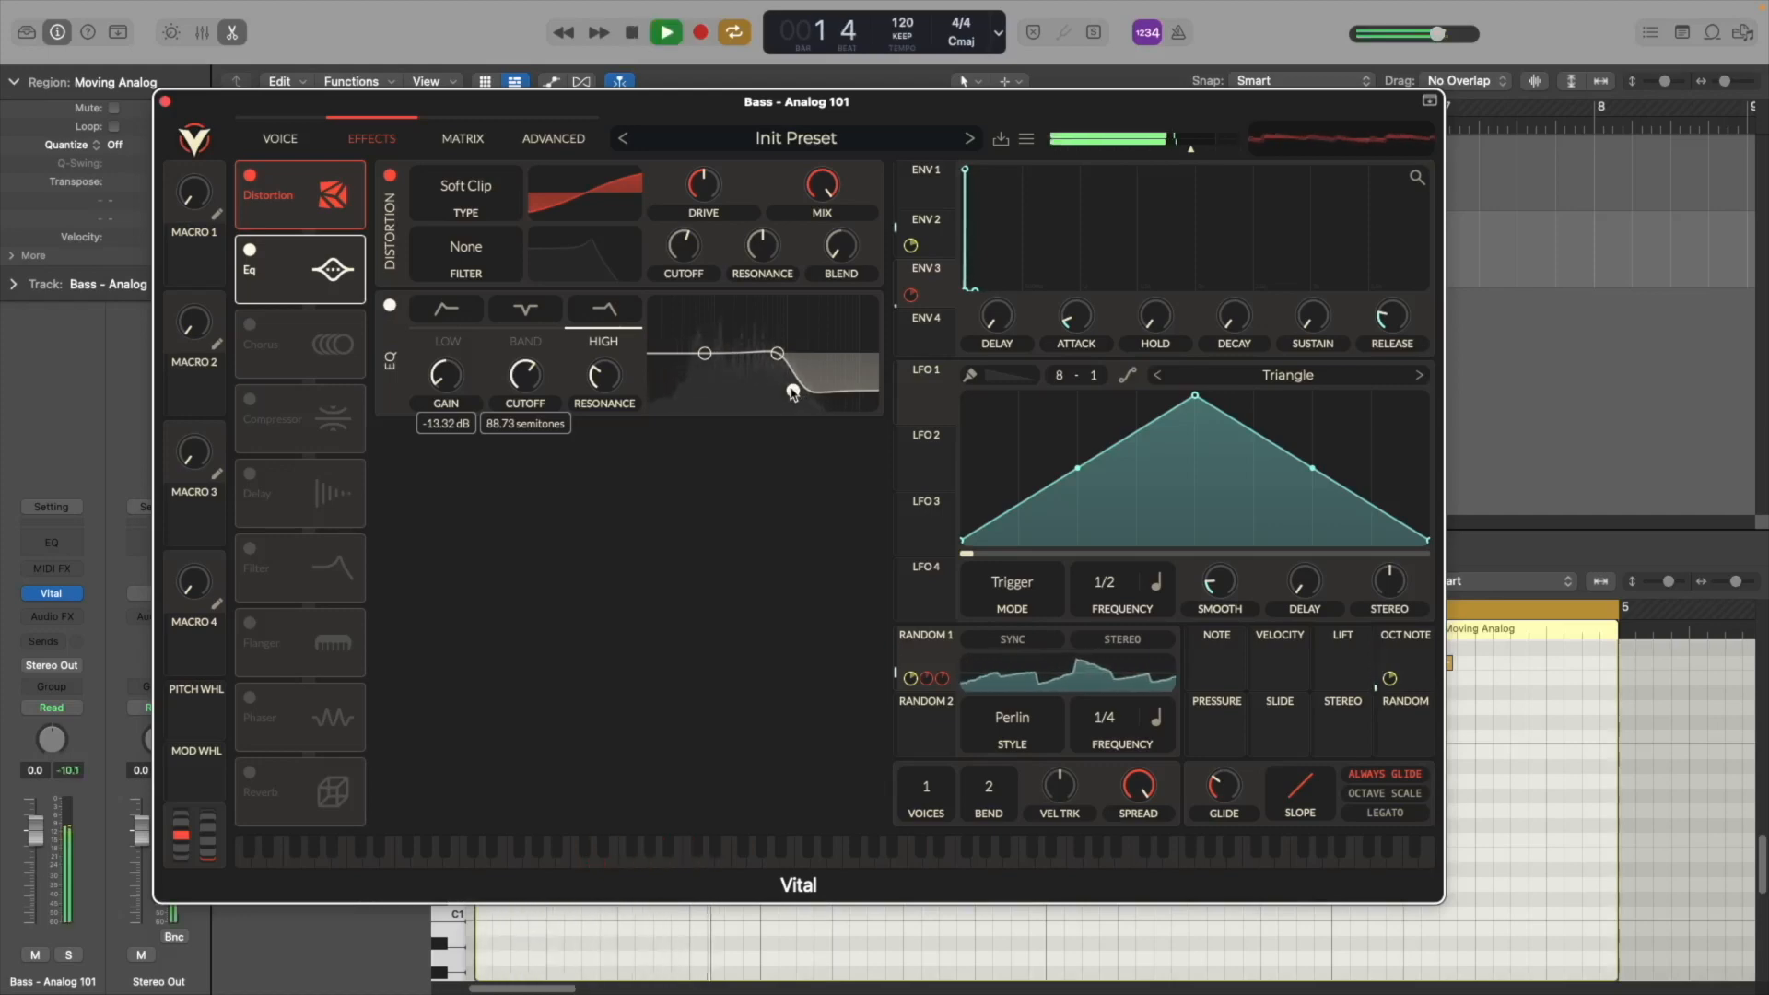
left_click_drag(793, 390, 793, 379)
key("space")
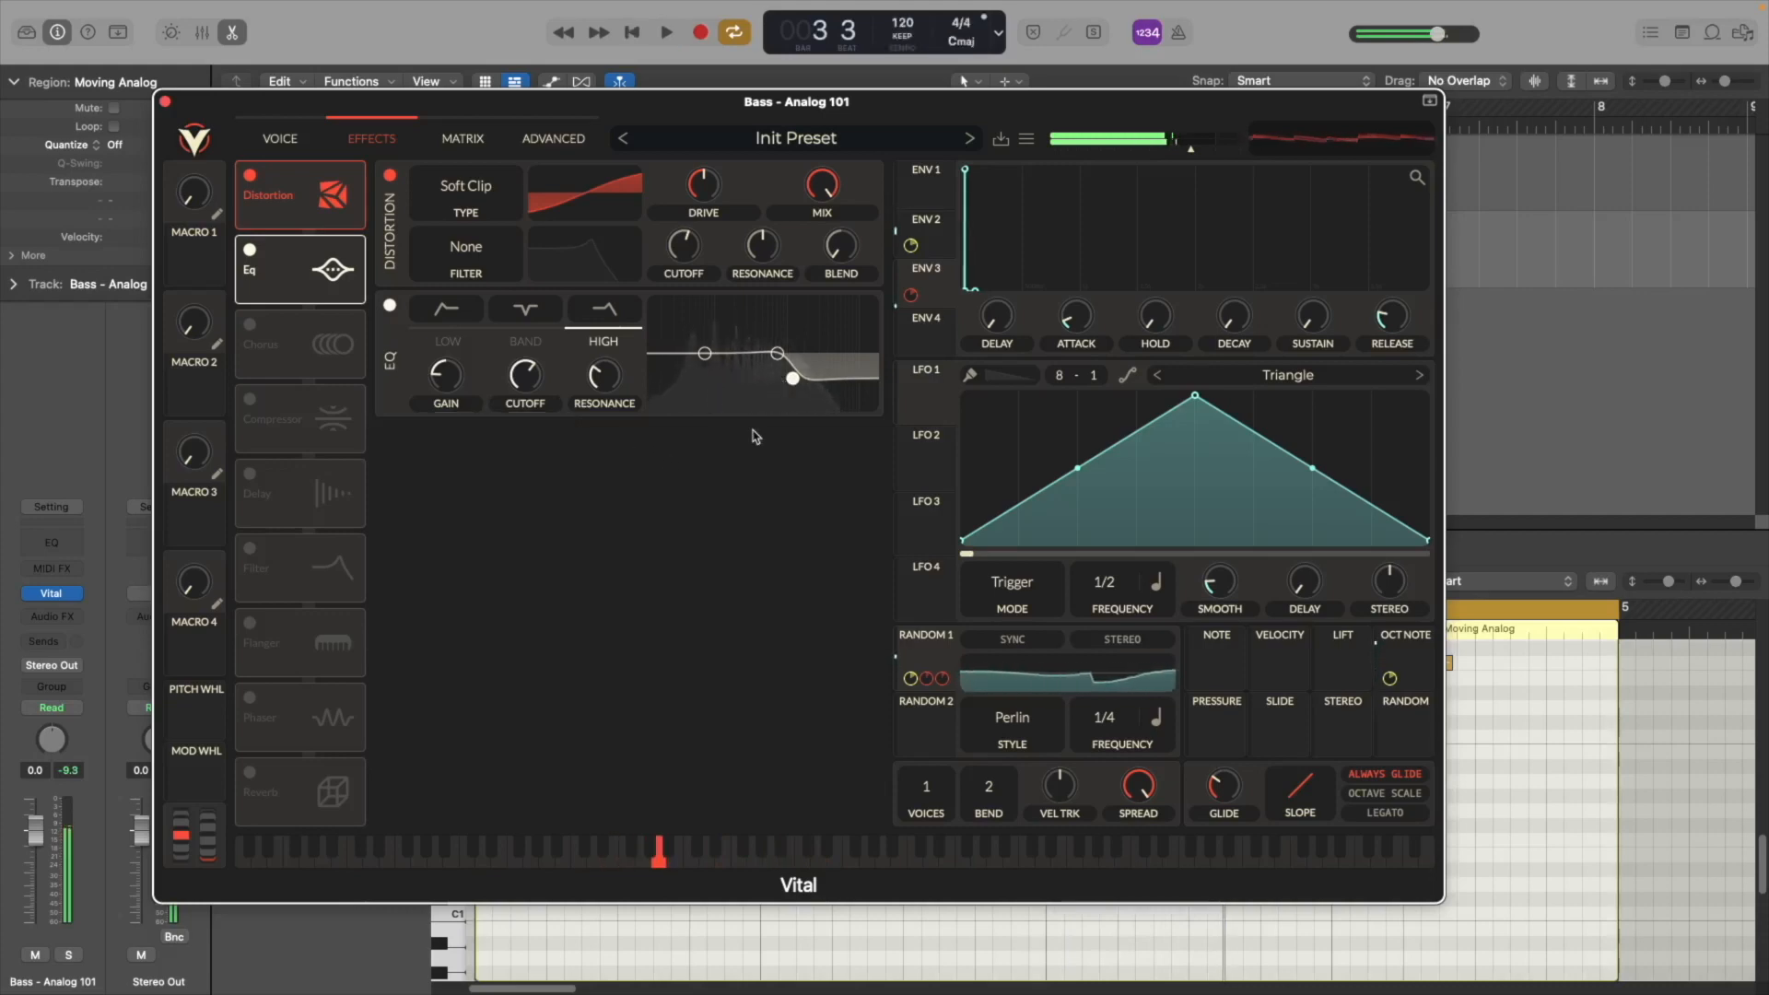
left_click_drag(792, 377, 809, 379)
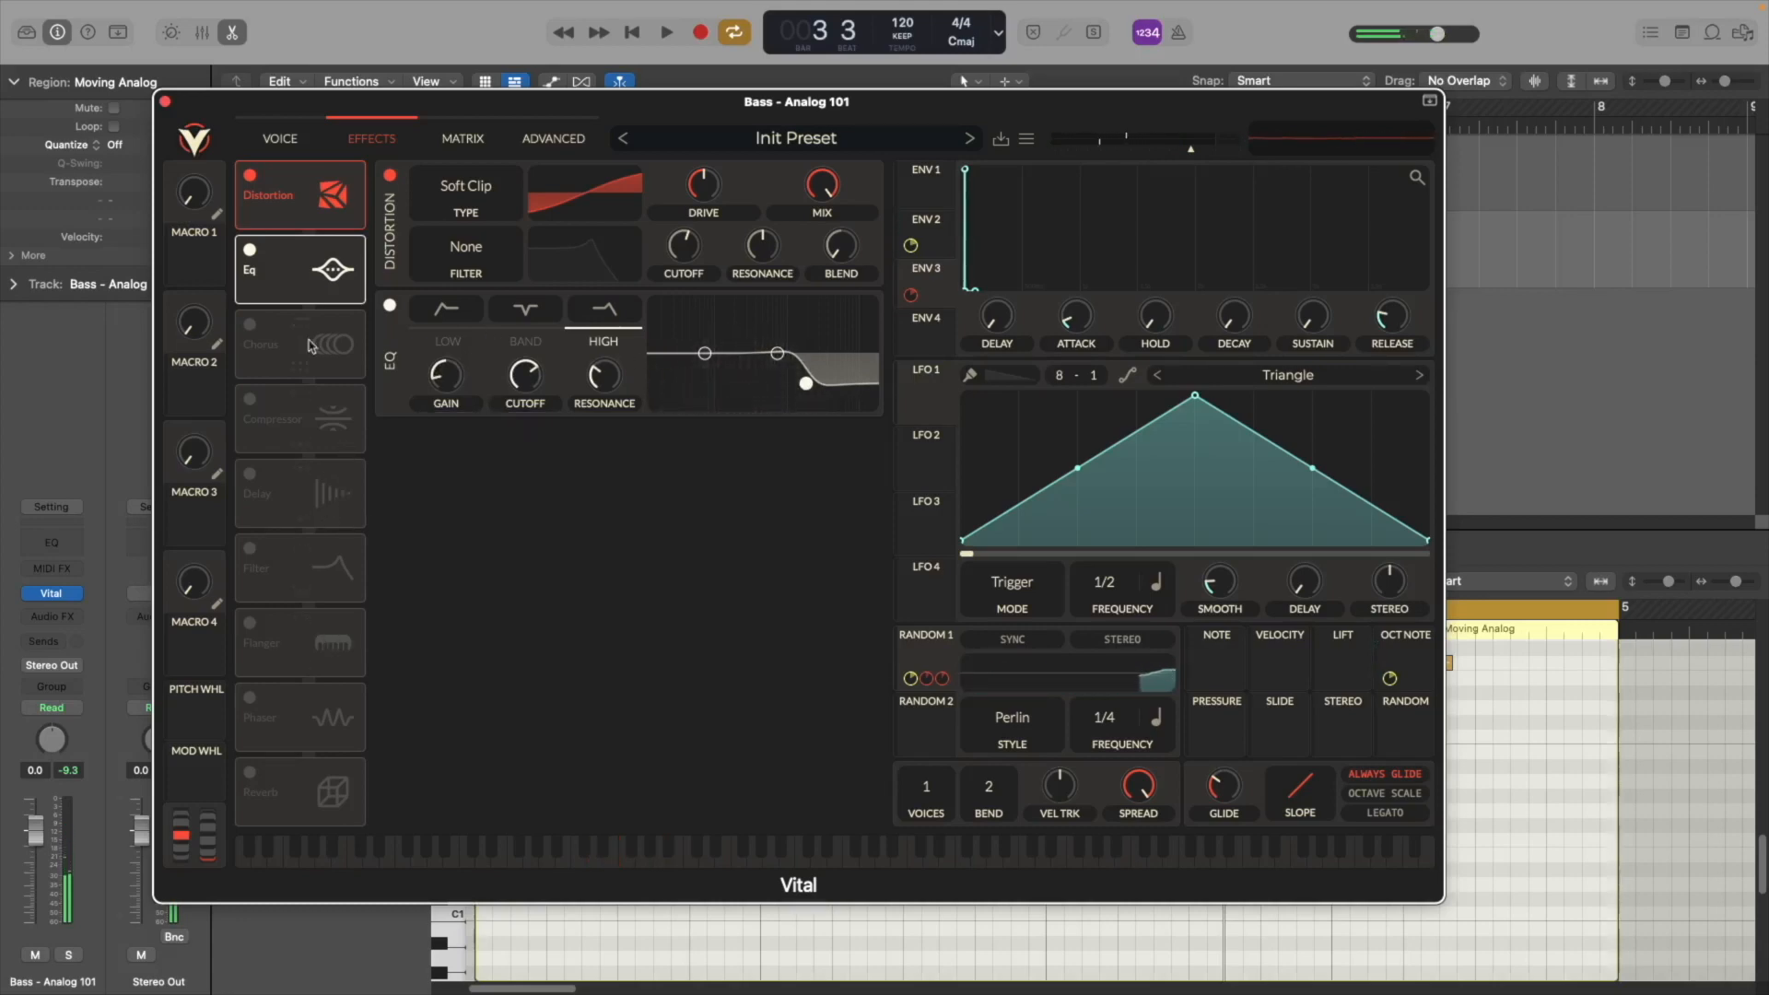
Enable the Chorus, Compressor and Reverb effects, moving Reverb directly after the Compressor
left_click(250, 325)
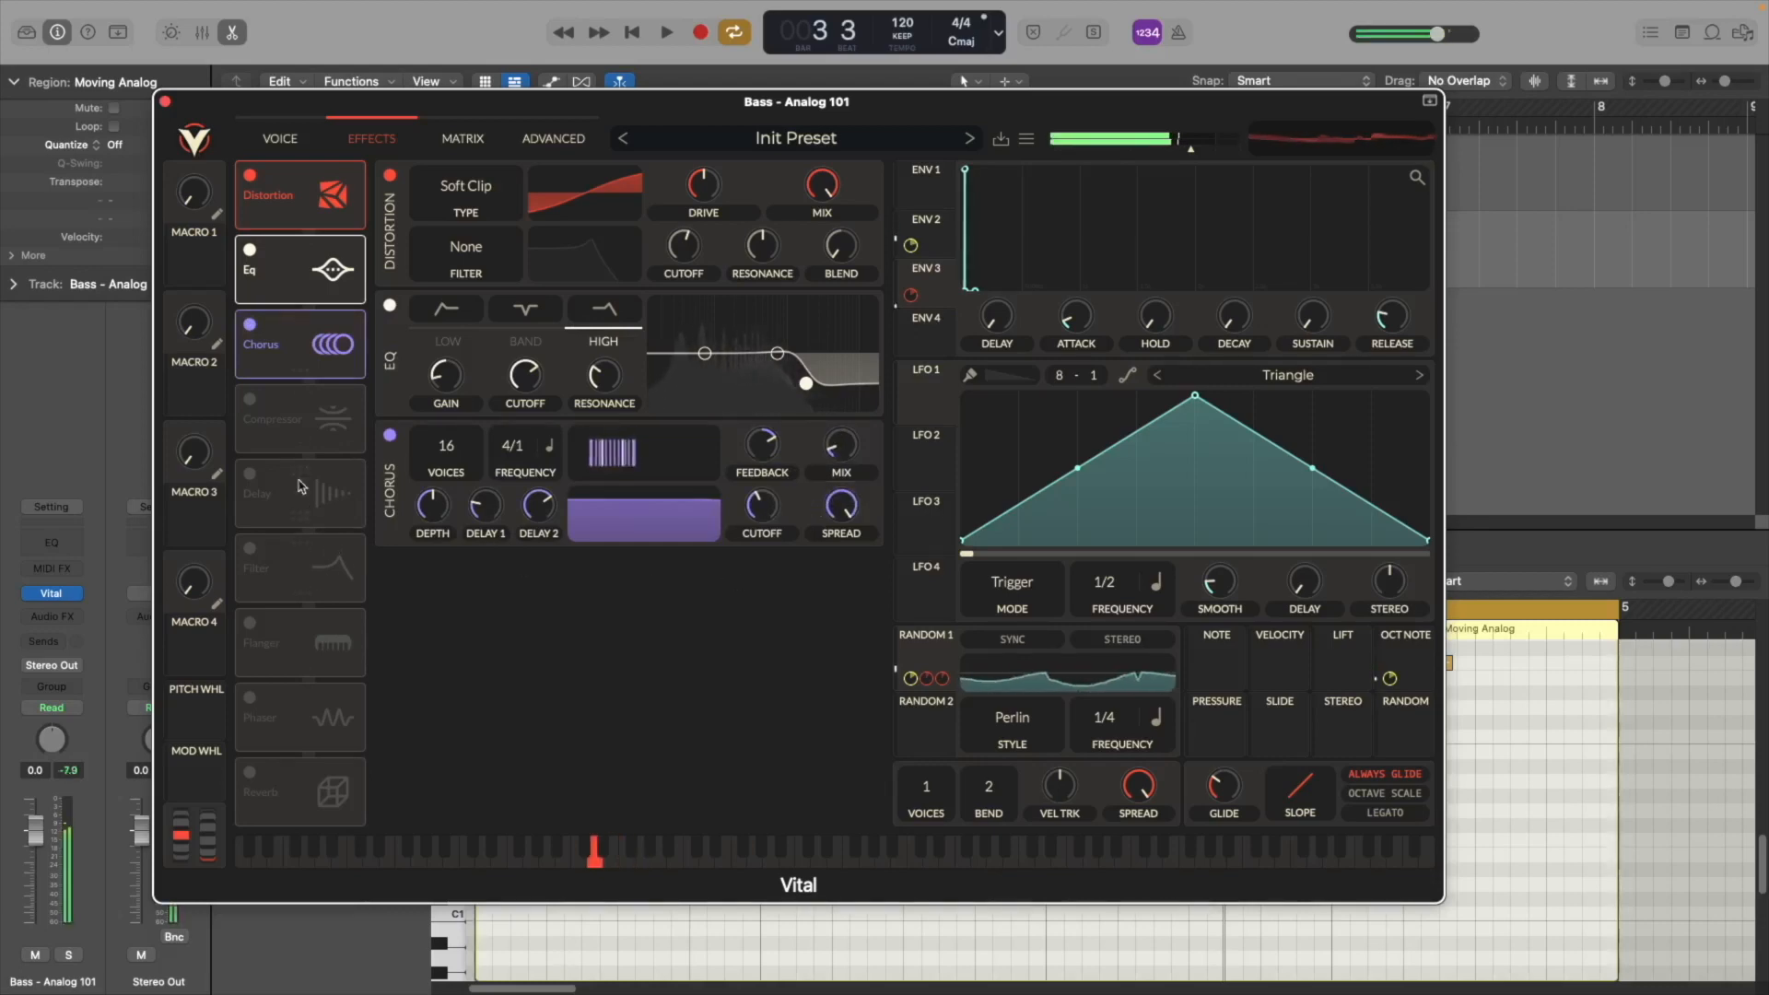
left_click(251, 405)
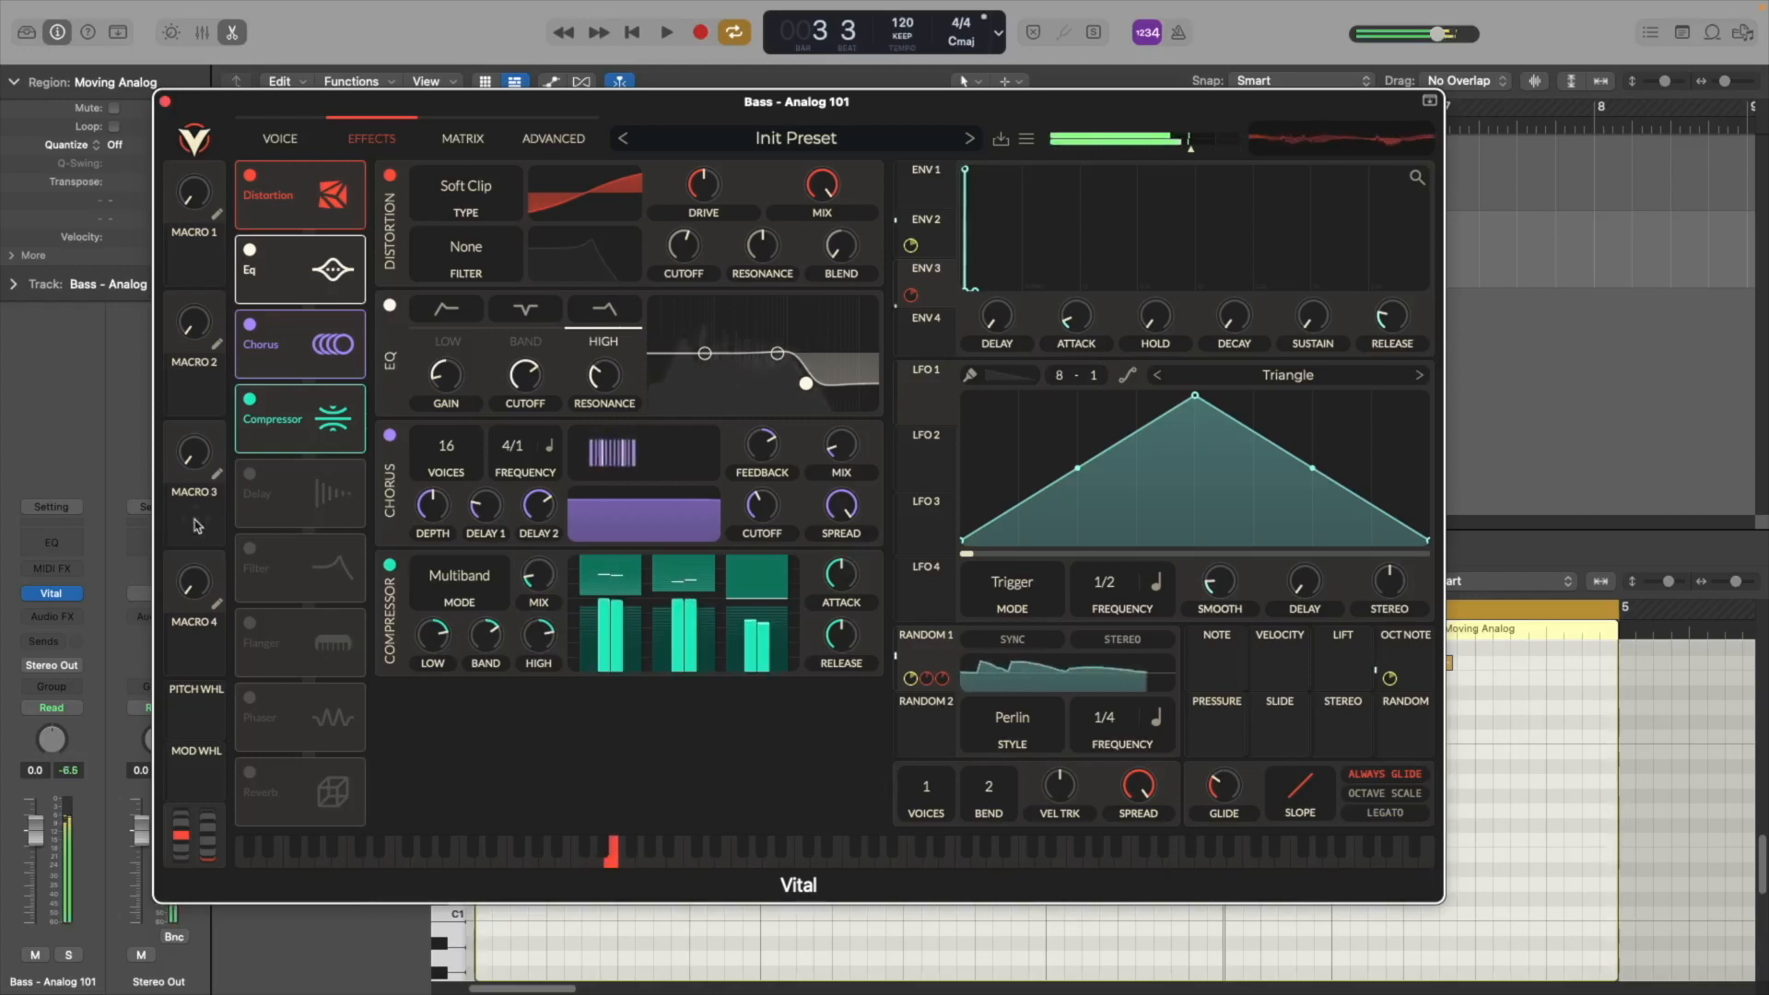
left_click(250, 772)
left_click_drag(299, 790, 311, 500)
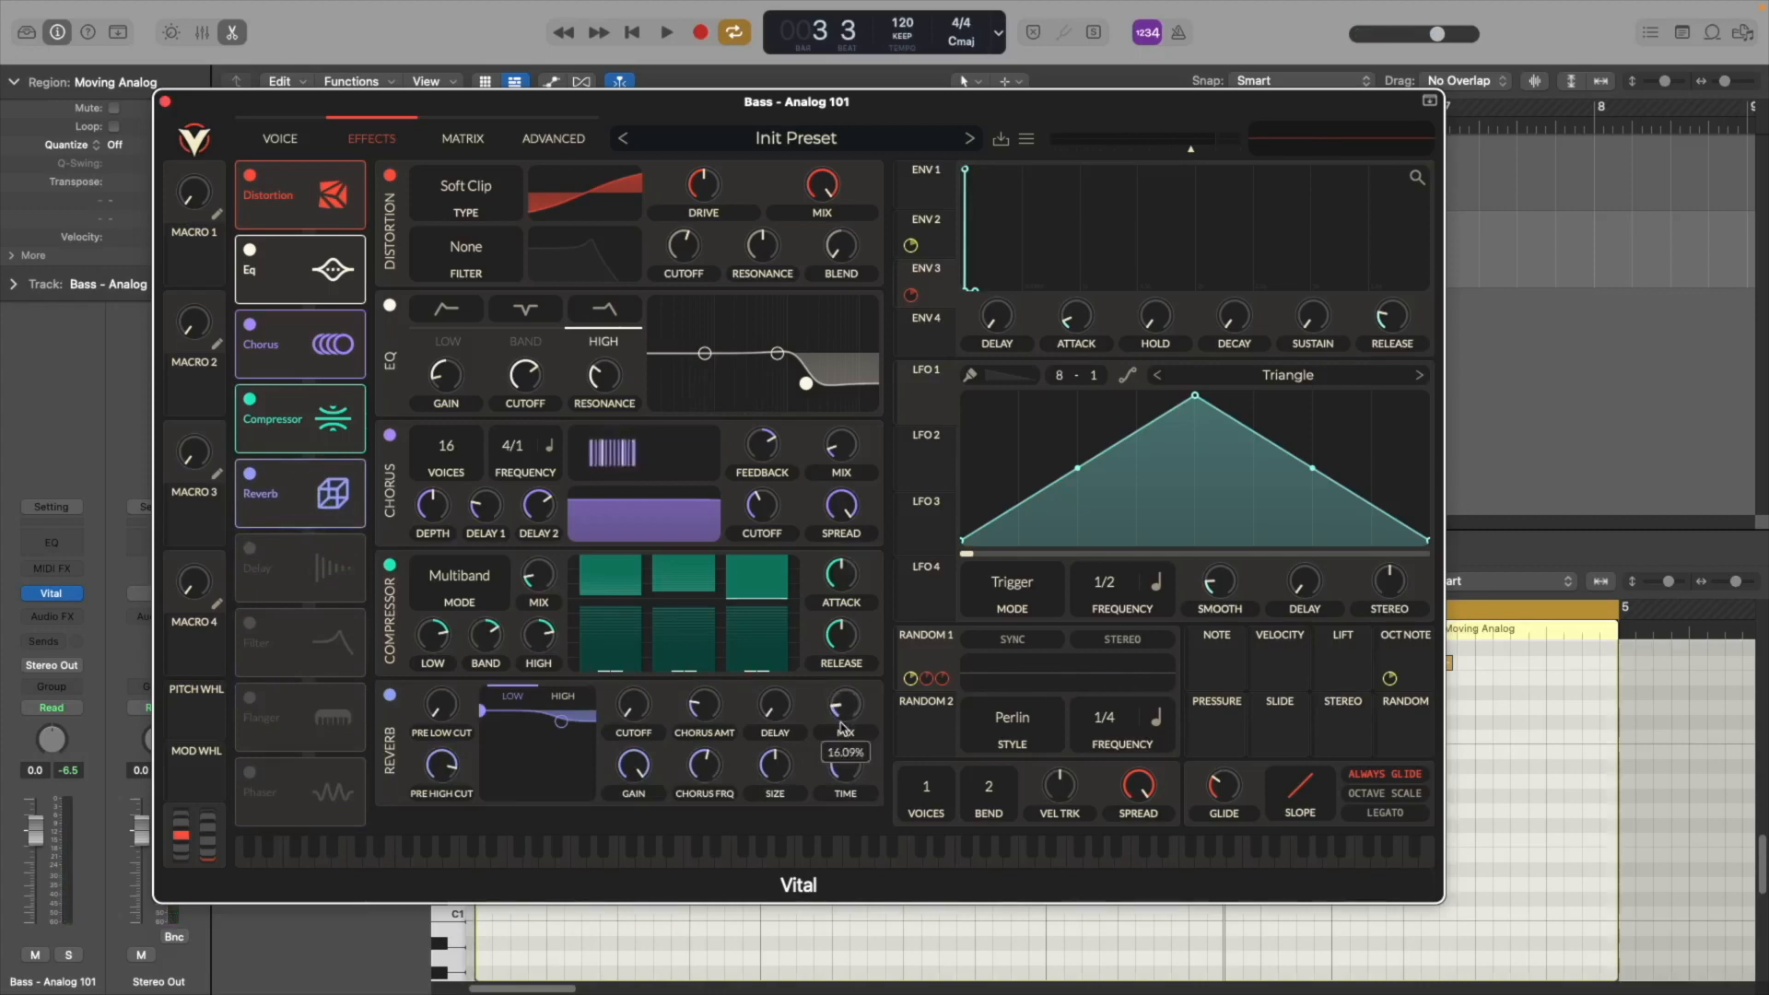
key("space")
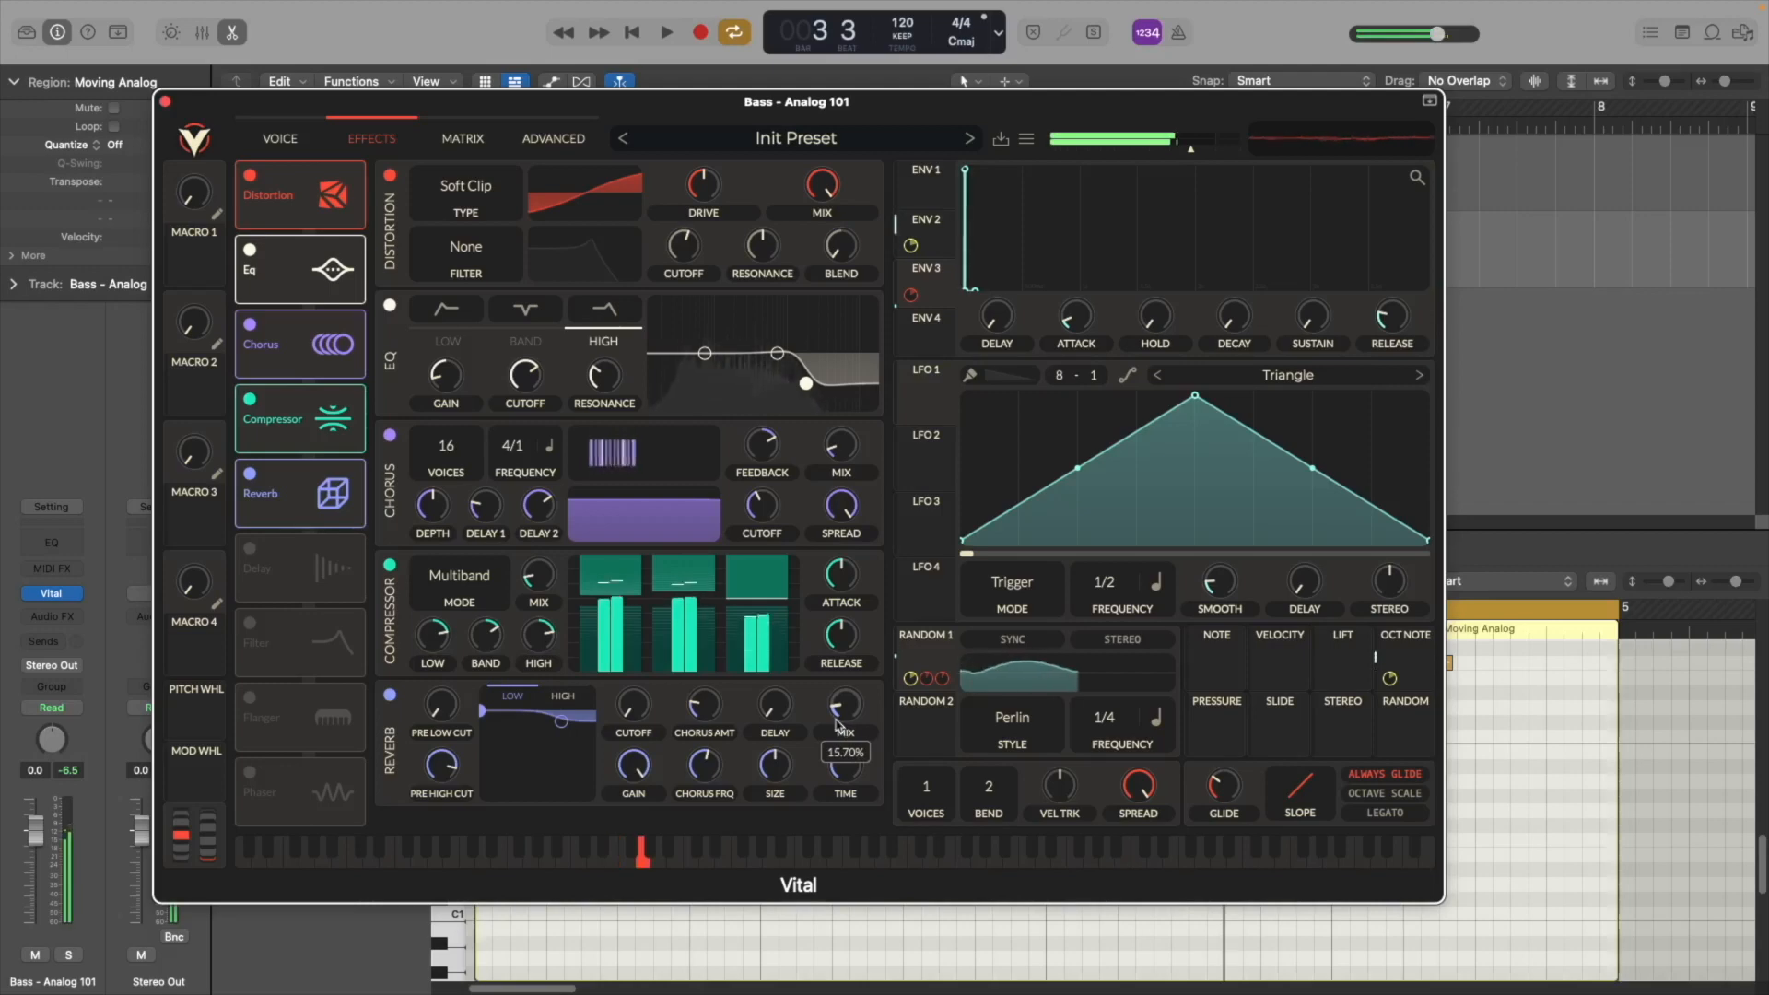
Review the modulation matrix and other tabs, returning to the voice page
left_click(474, 136)
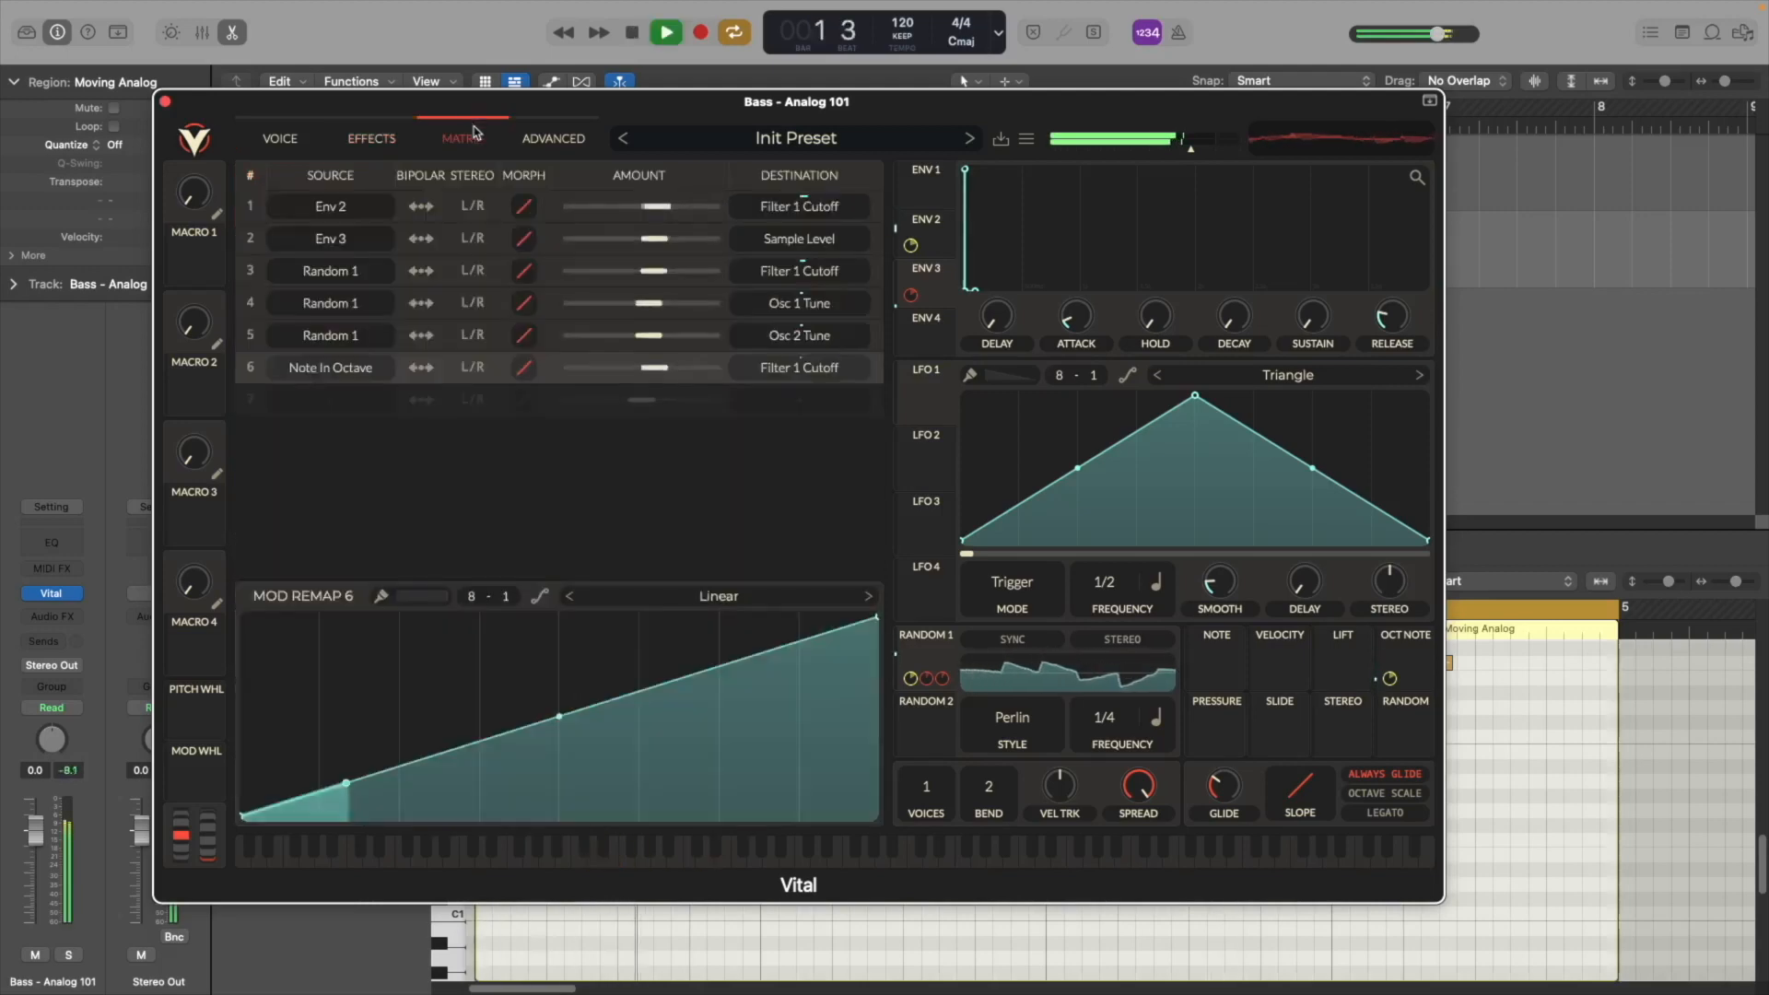
left_click(542, 141)
left_click(482, 144)
left_click(405, 144)
left_click(280, 138)
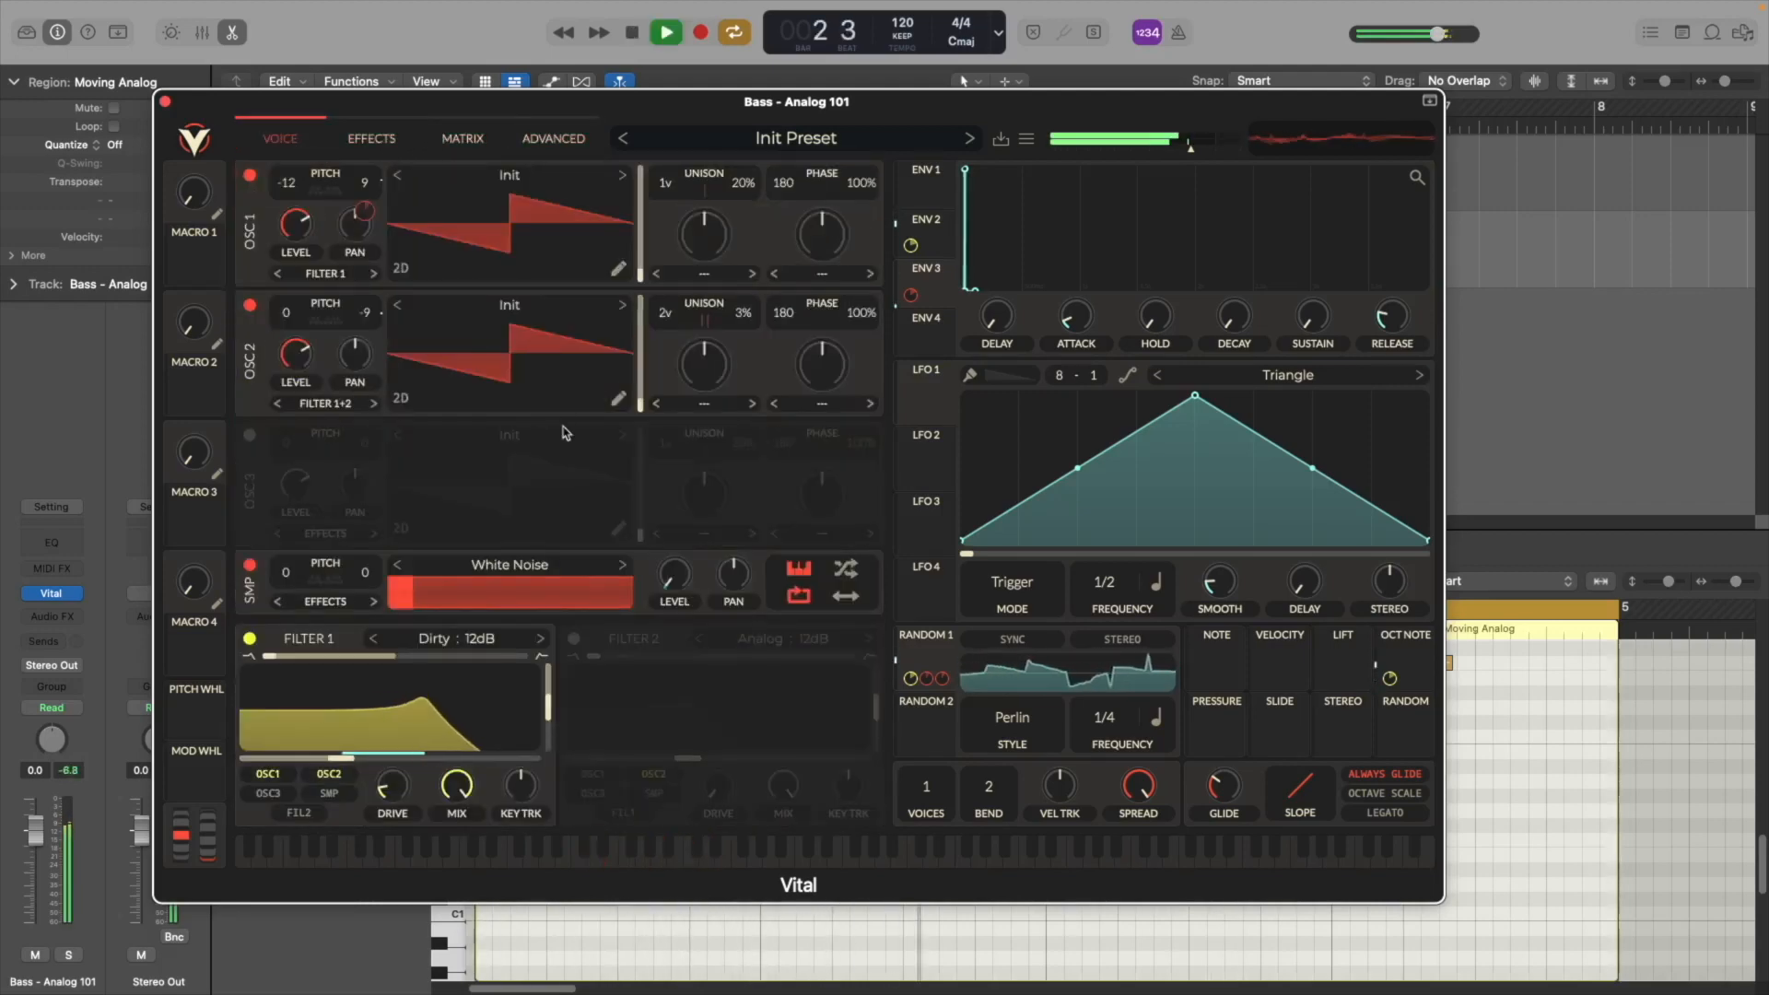
Lower the modulation amount on Filter 1's cutoff to about -6.35 semitones and play back
mouse_move(360, 767)
left_mouse_down()
mouse_move(397, 765)
mouse_move(328, 761)
left_mouse_up()
key("space")
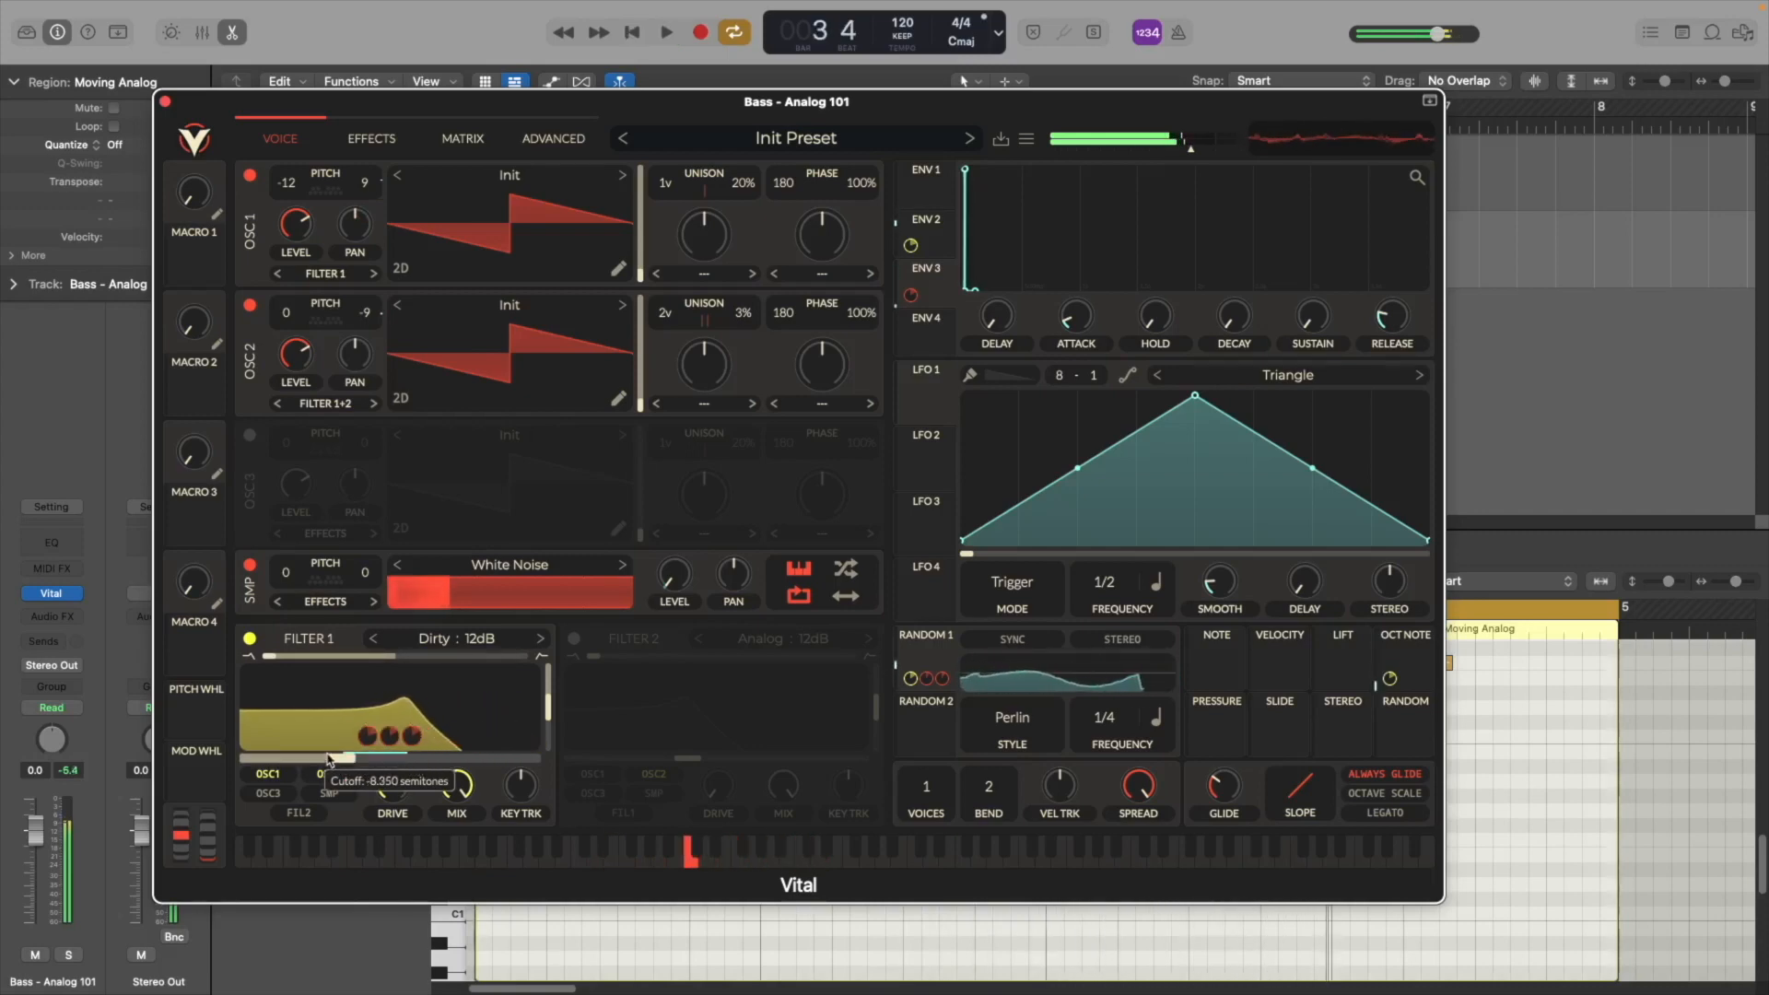